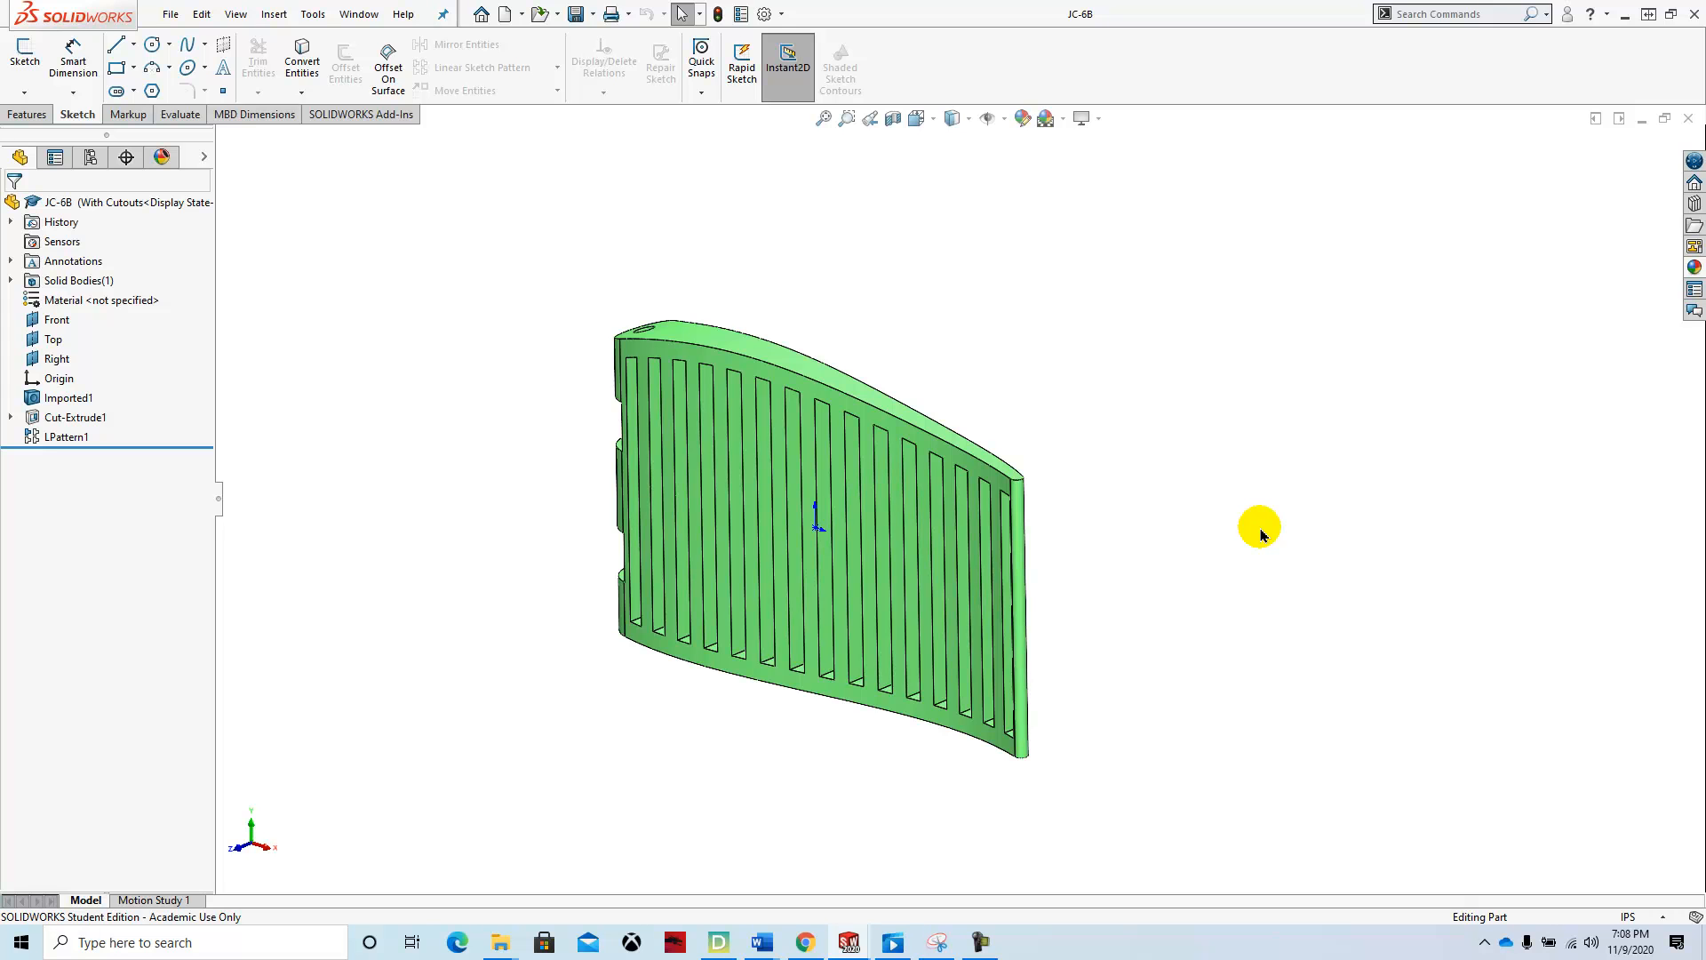
Step: Download Vary Sketch.SLDPRT from the Lab 6B announcement in Chrome and open it in SOLIDWORKS, declining feature recognition
middle_drag(647, 461, 697, 455)
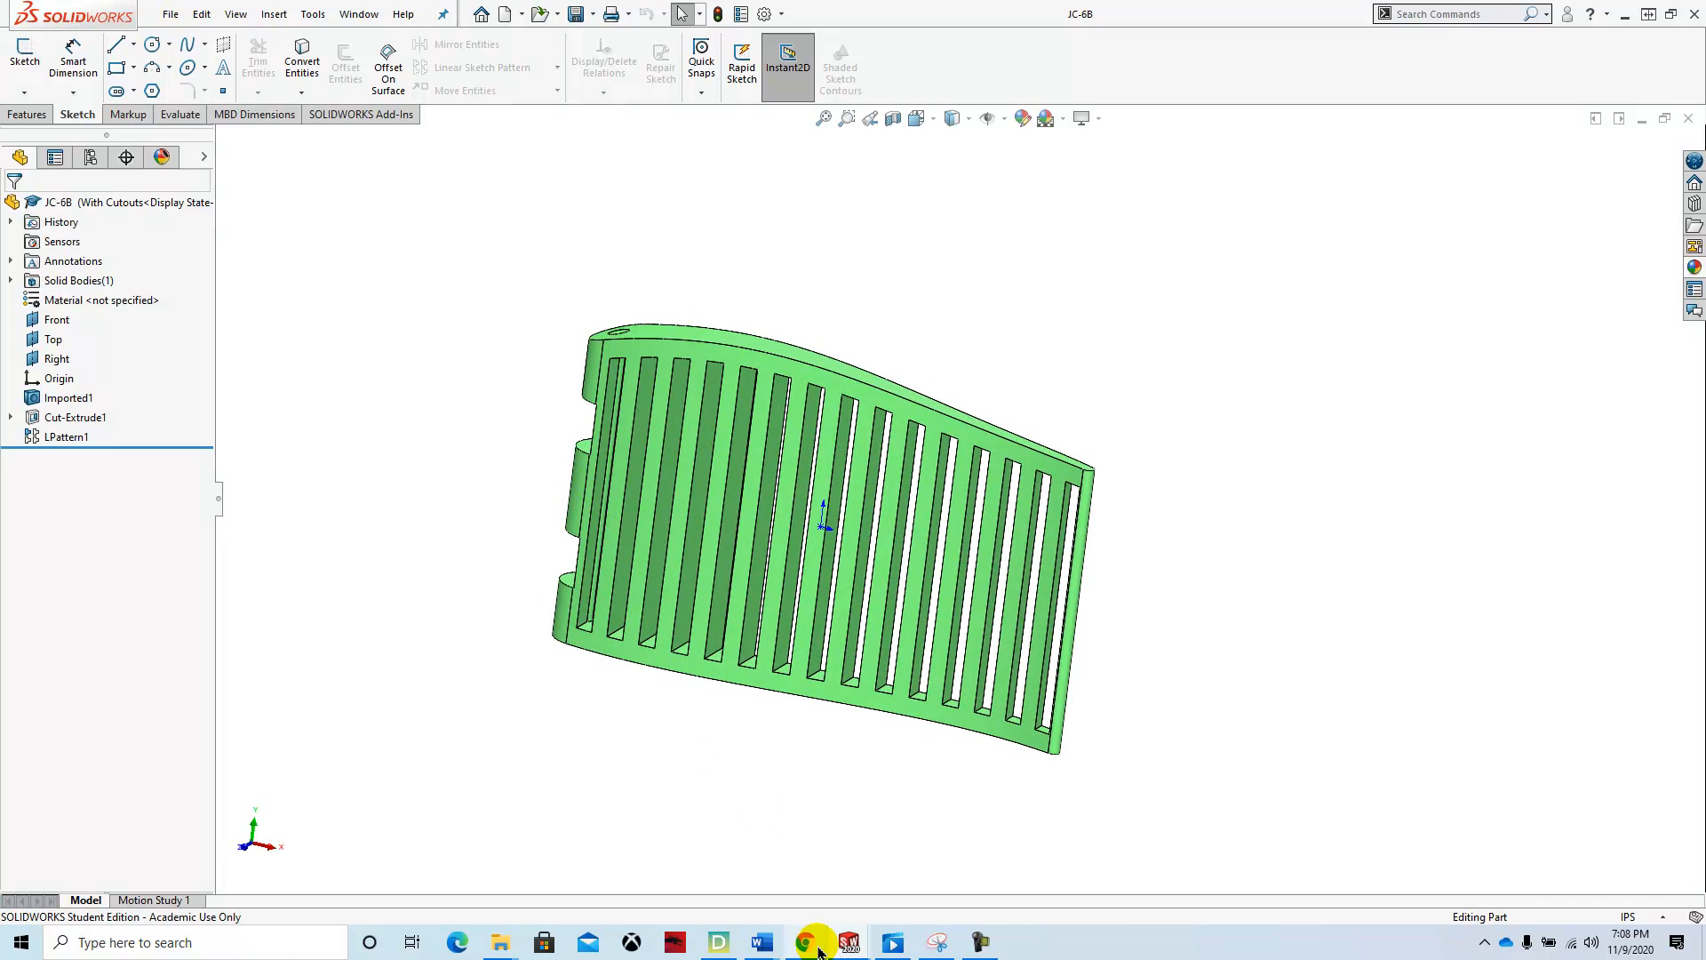
click(744, 830)
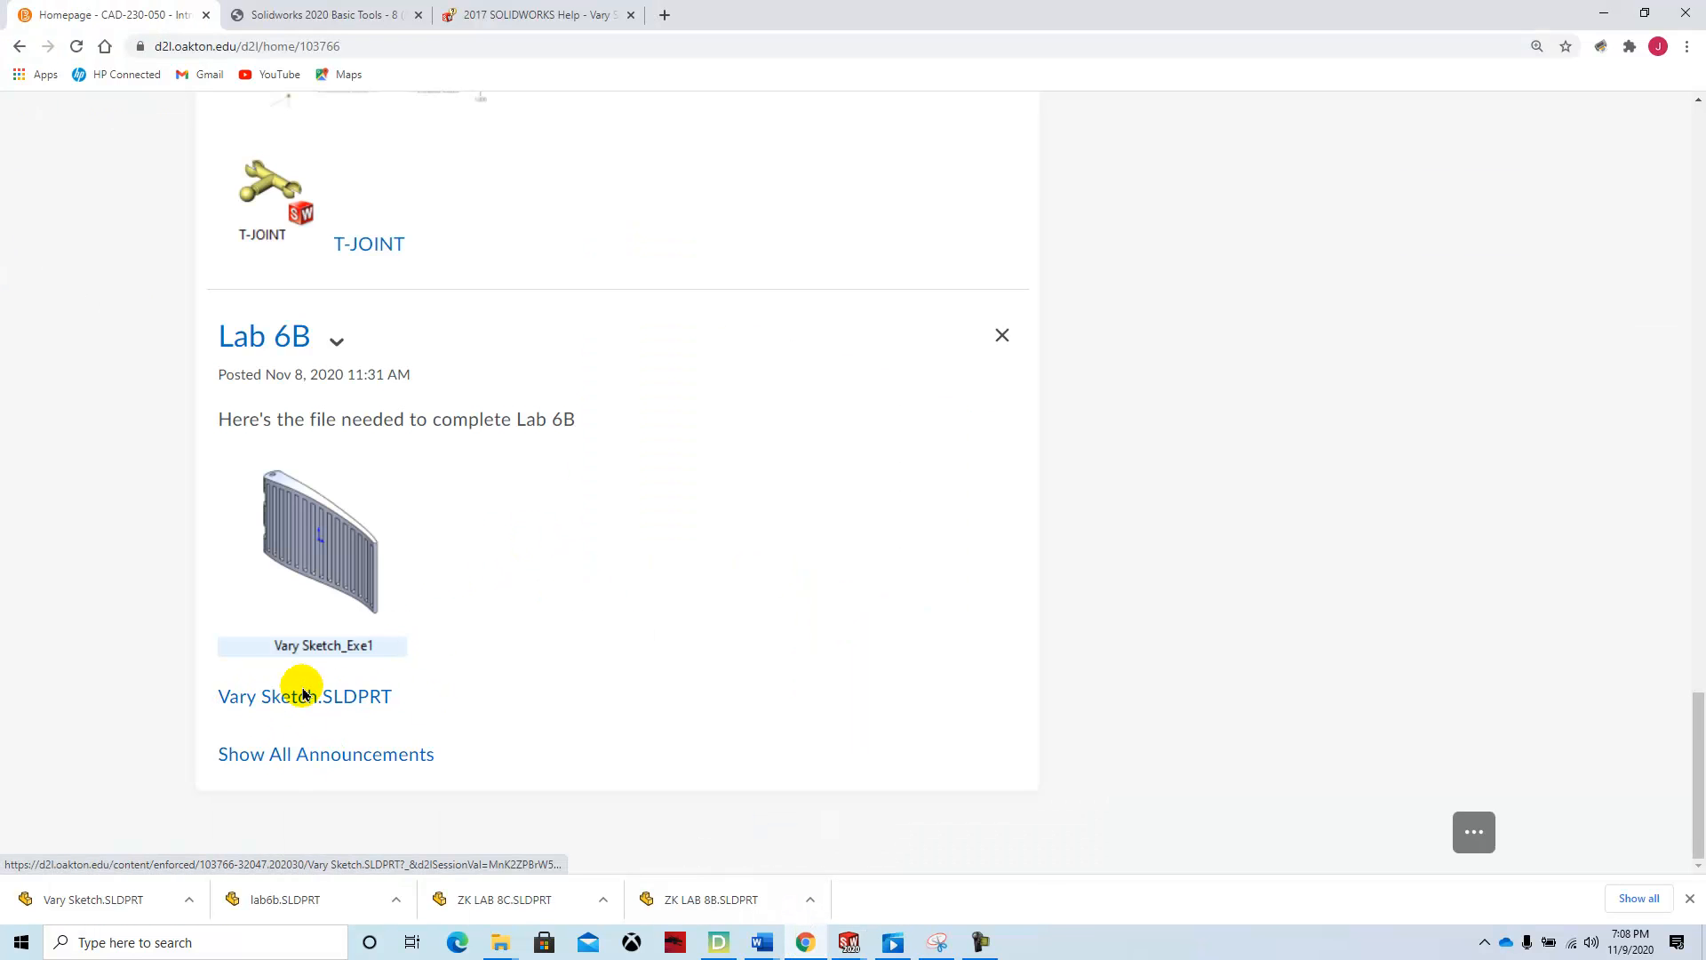
click(365, 700)
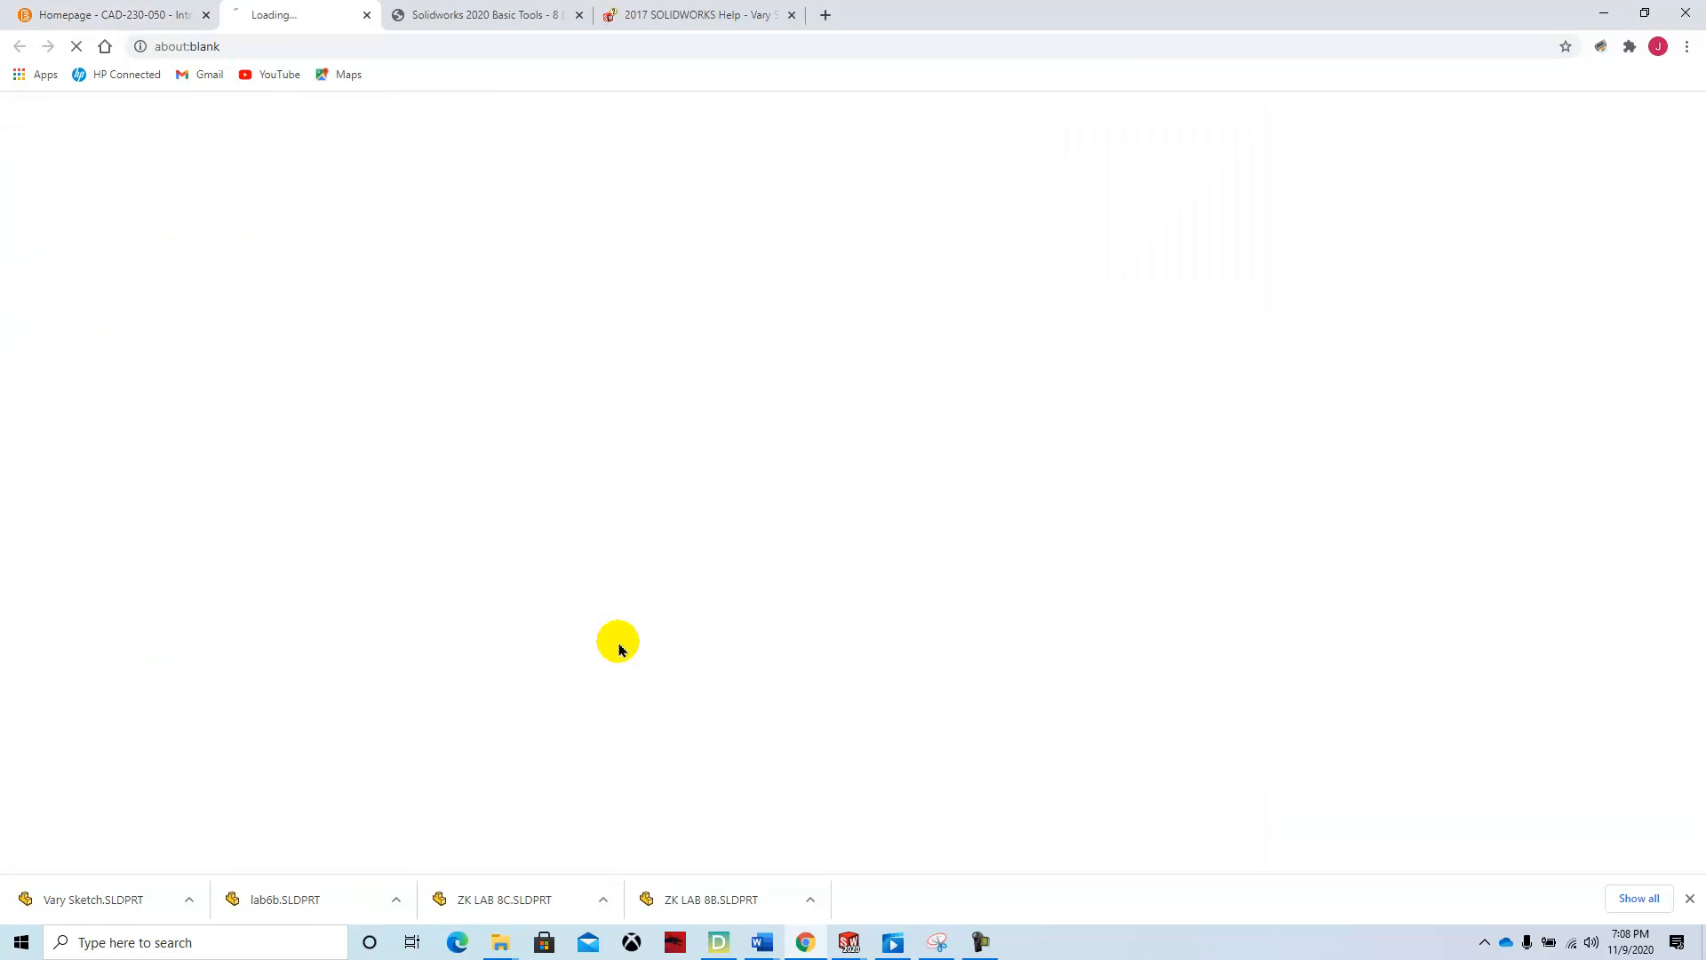
click(191, 900)
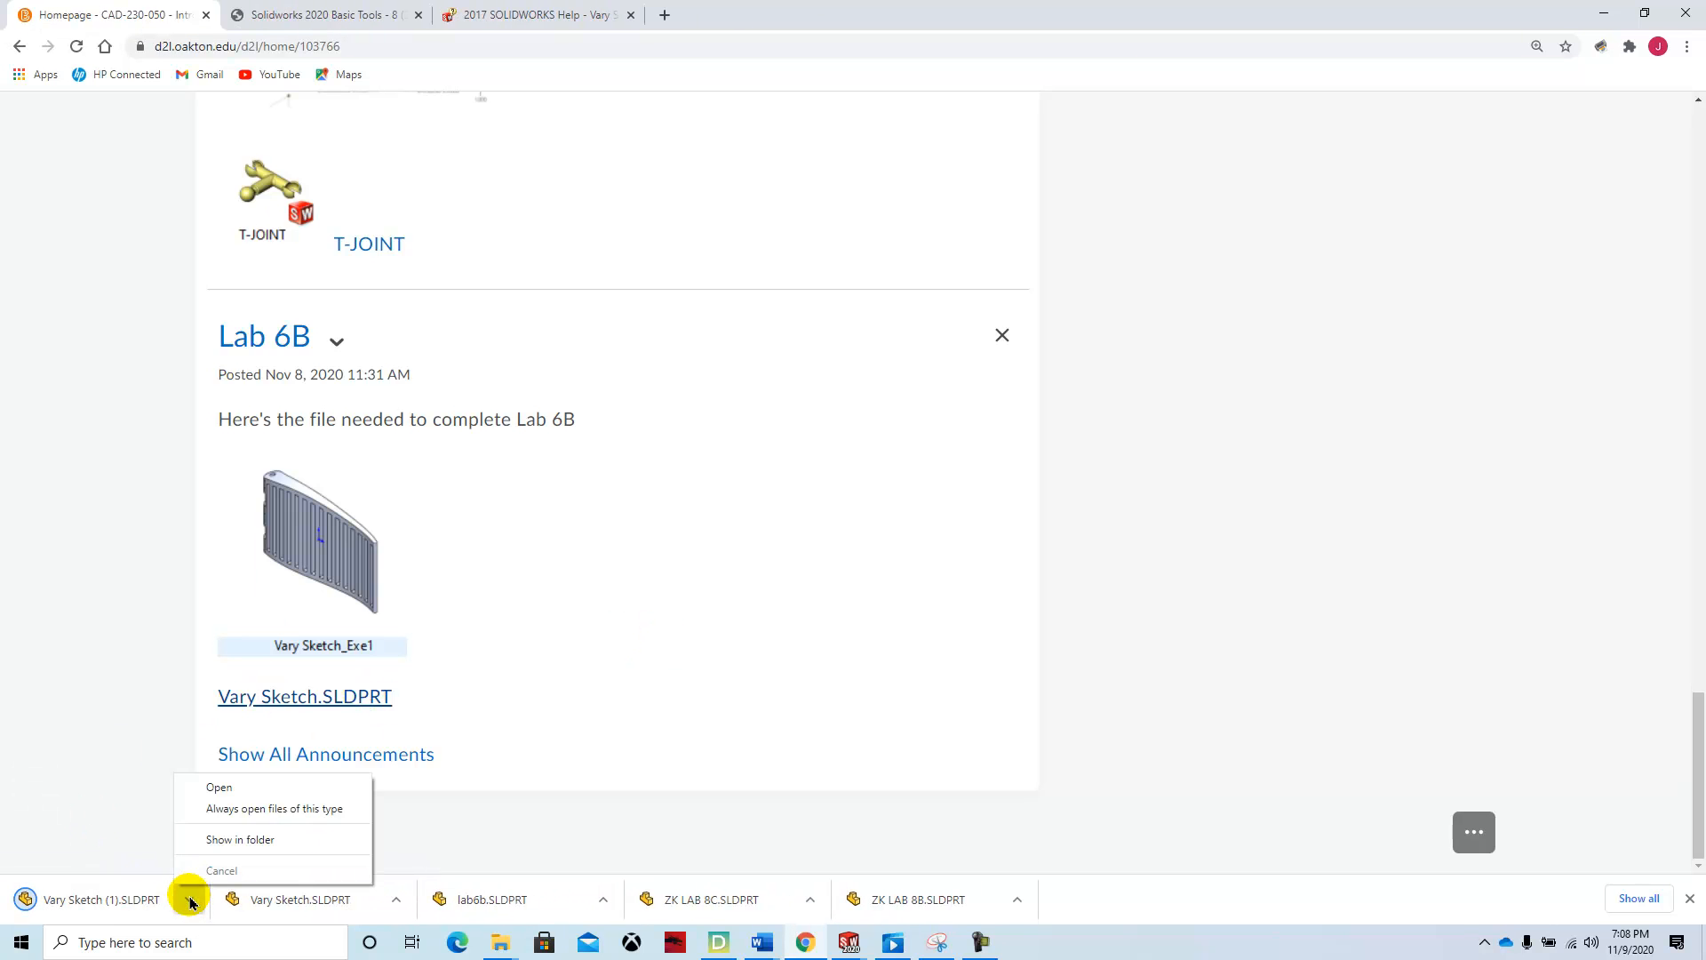
click(238, 790)
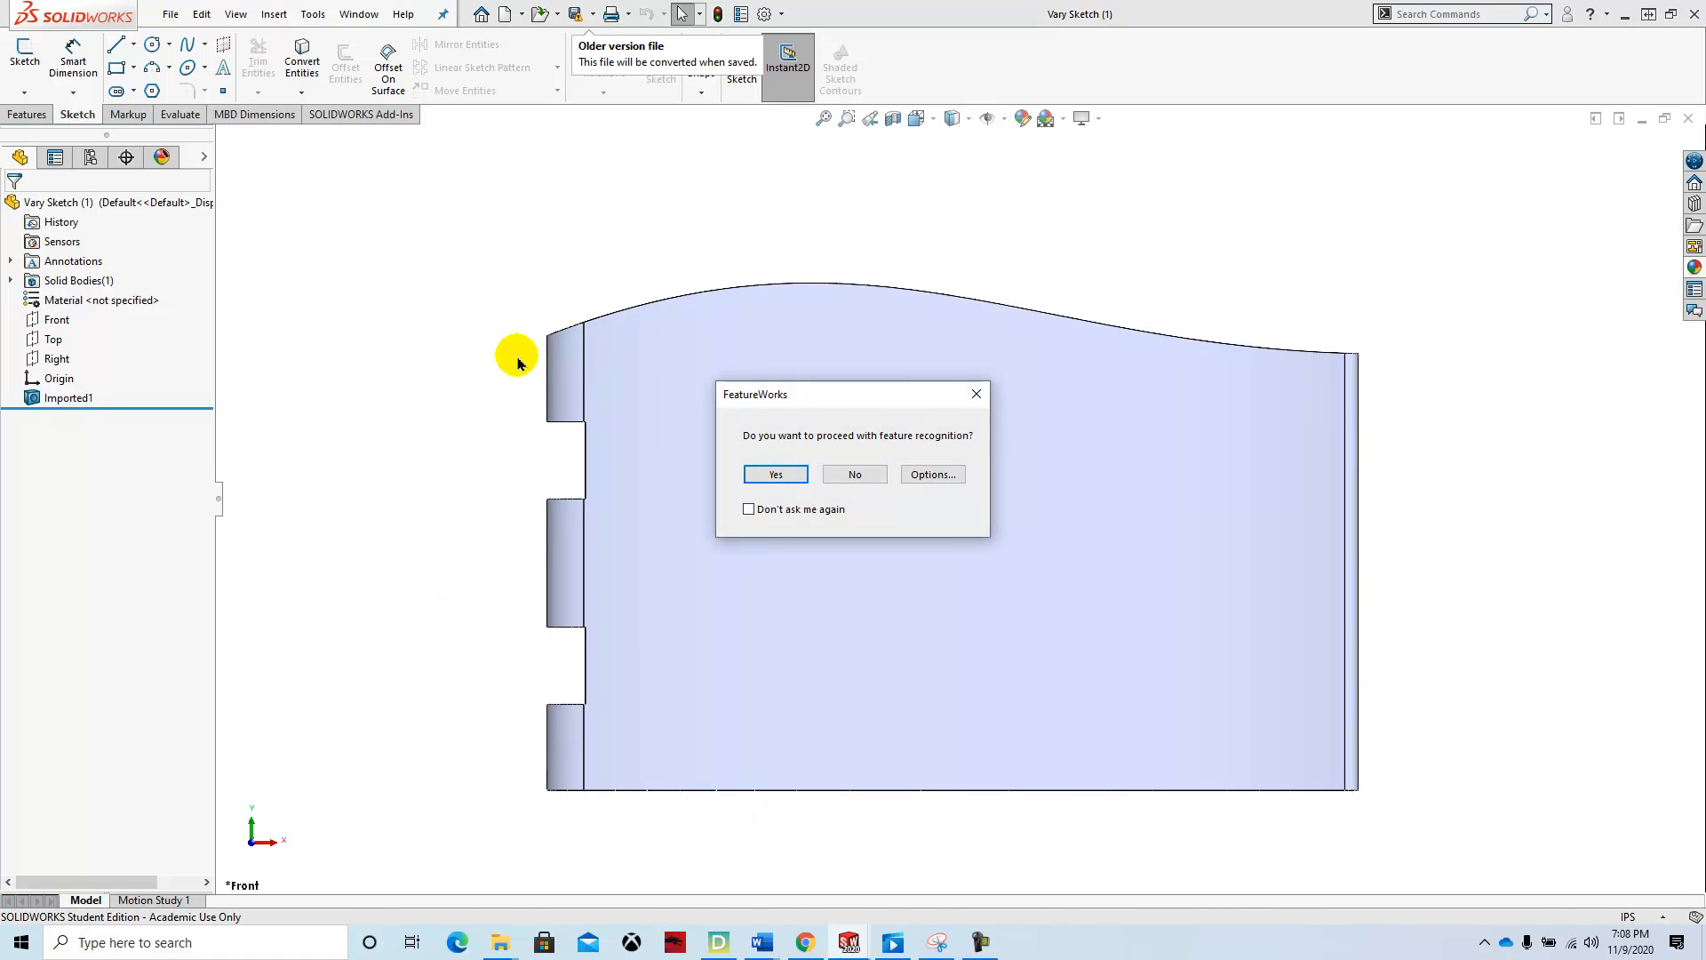
click(859, 474)
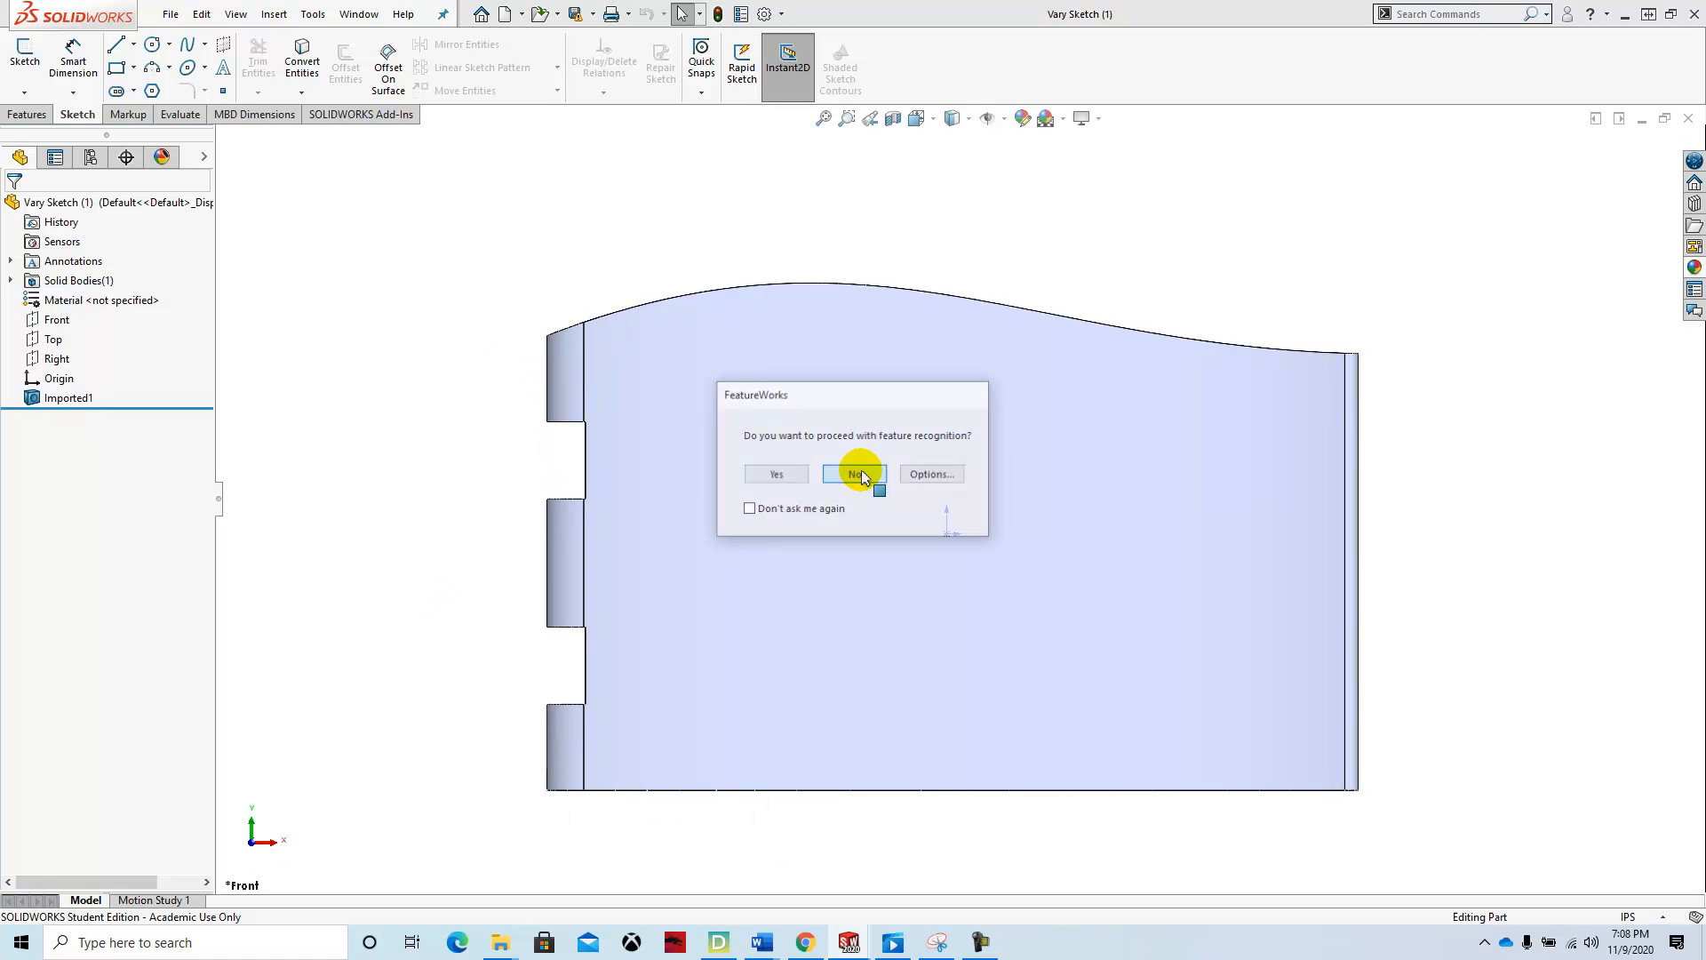
mouse_move(1055, 456)
middle_down()
mouse_move(1075, 450)
mouse_move(1037, 484)
middle_up()
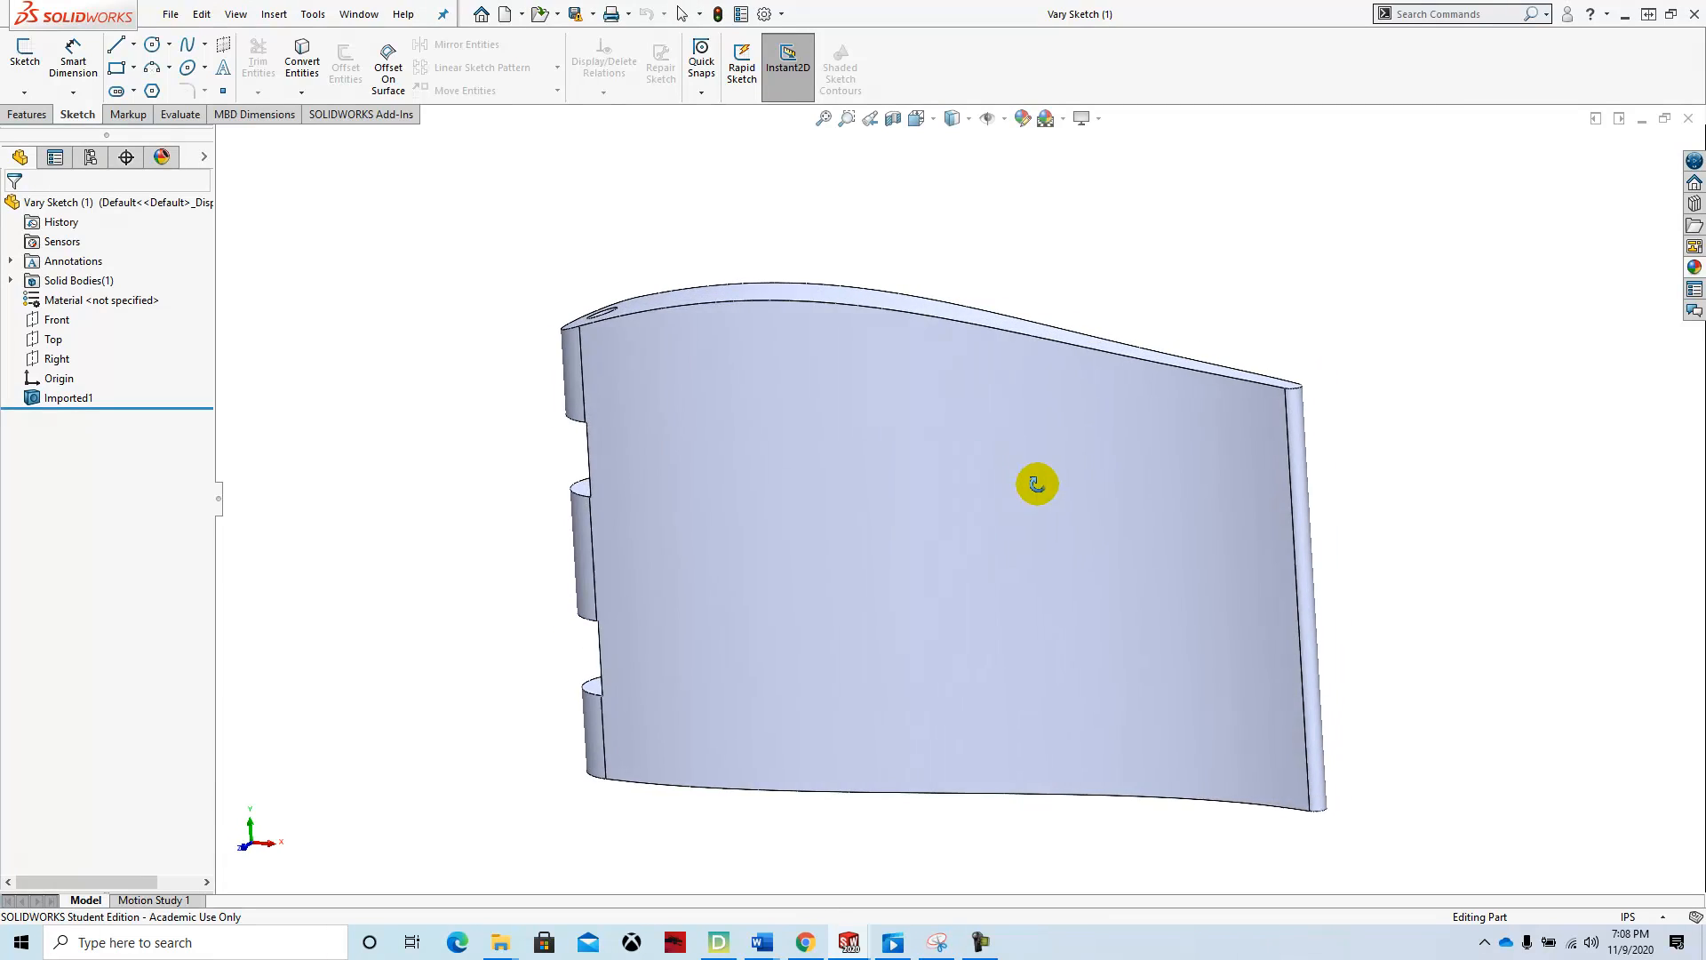
Step: Switch to Chrome and read the Exercise 1 PDF instructions on creating a new configuration and the cutouts
click(803, 944)
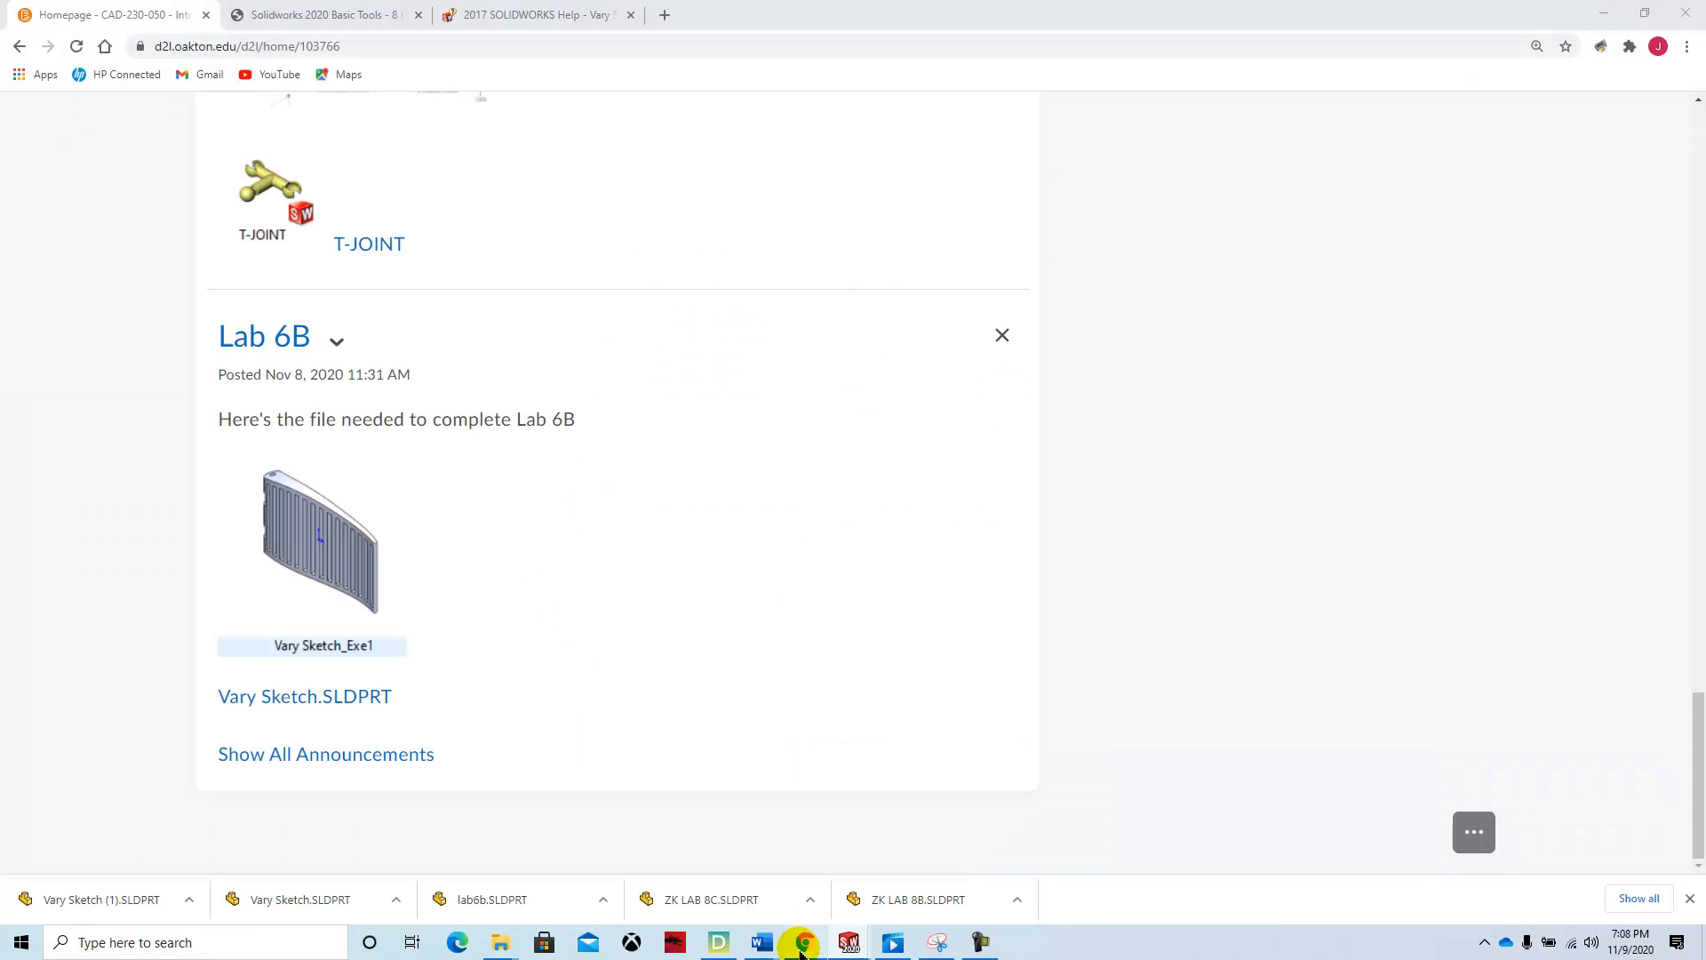
click(307, 14)
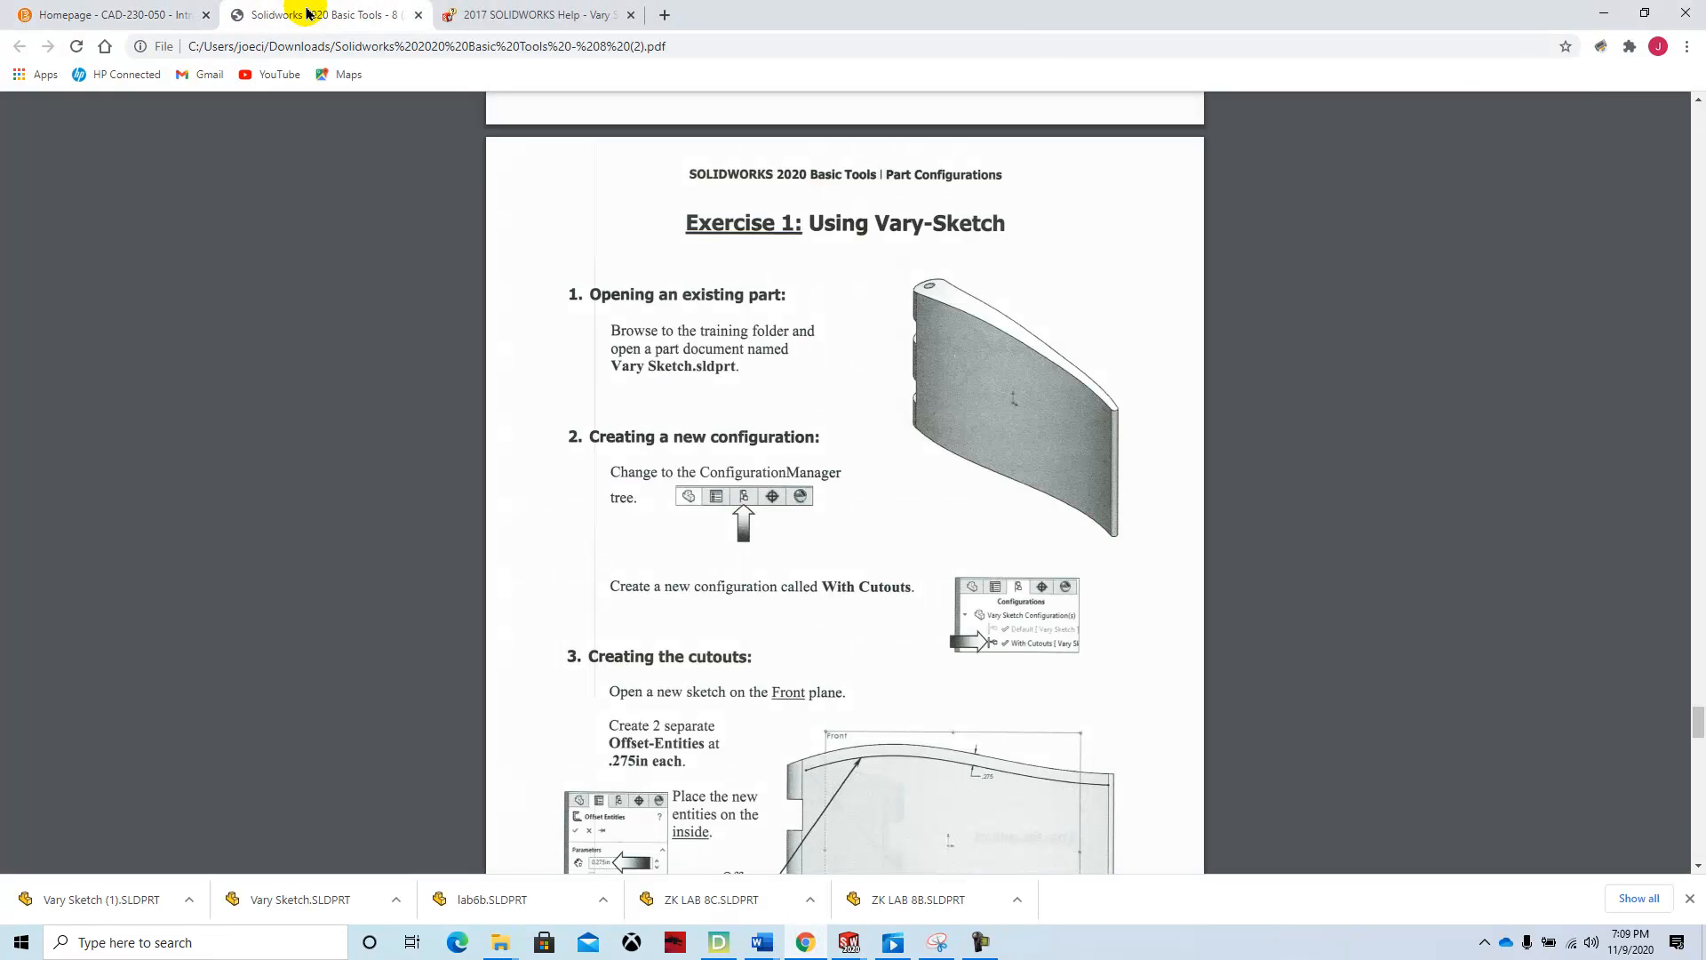
click(1648, 778)
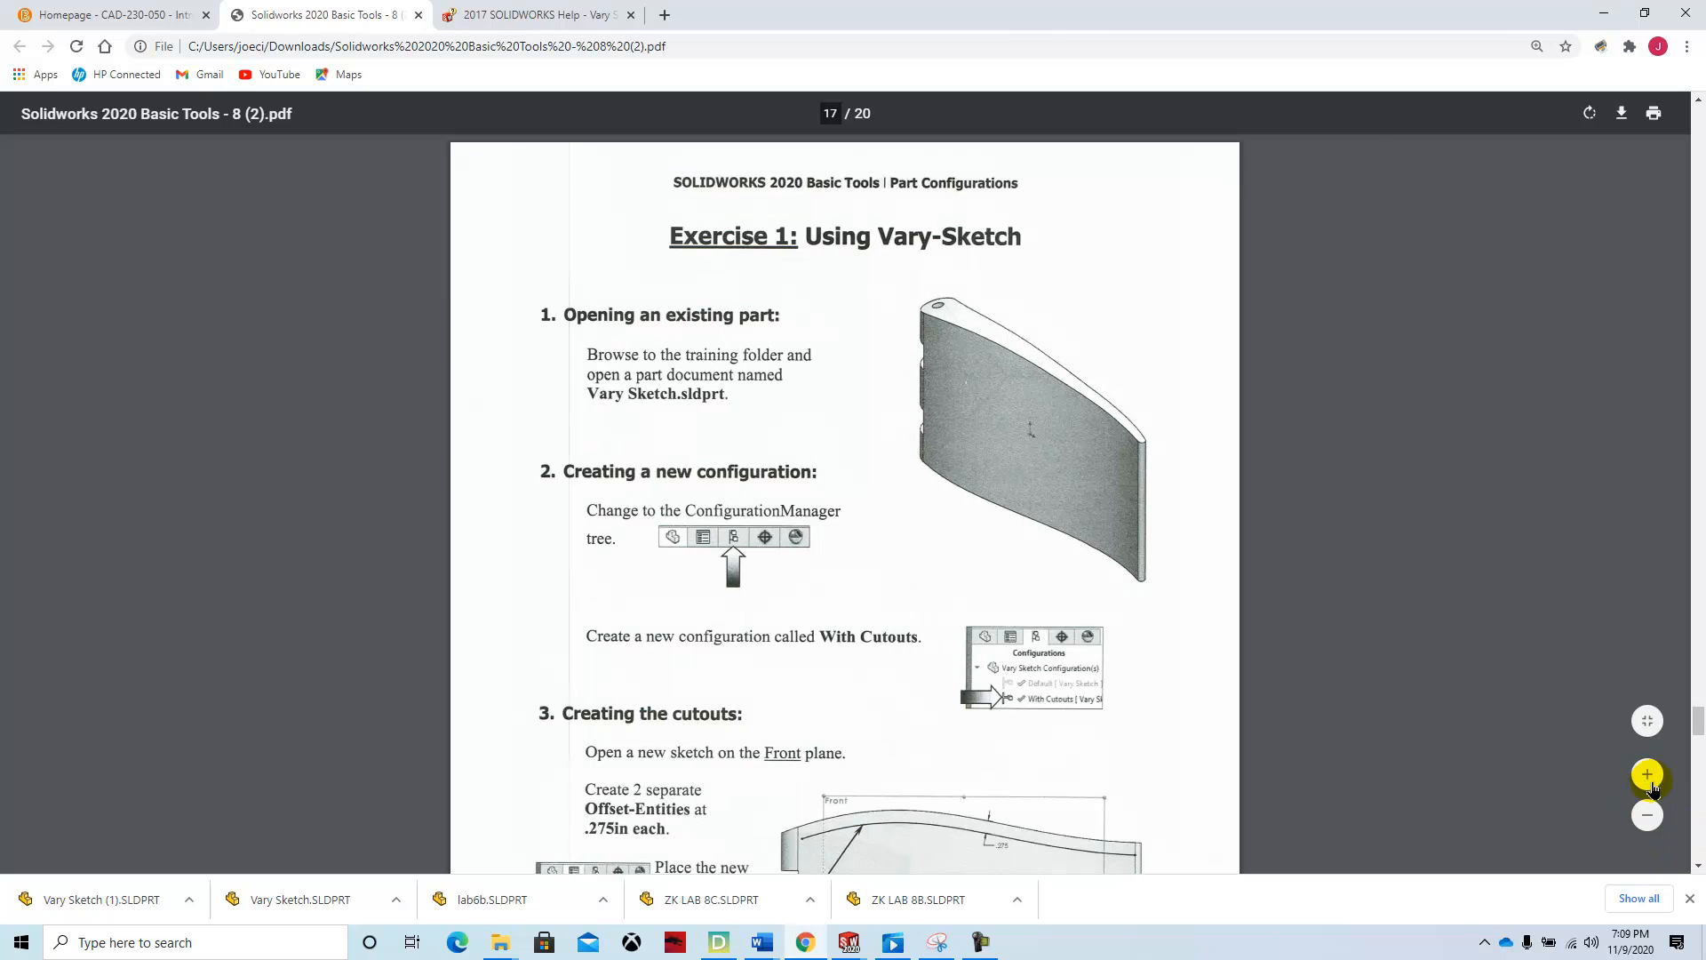
click(1649, 778)
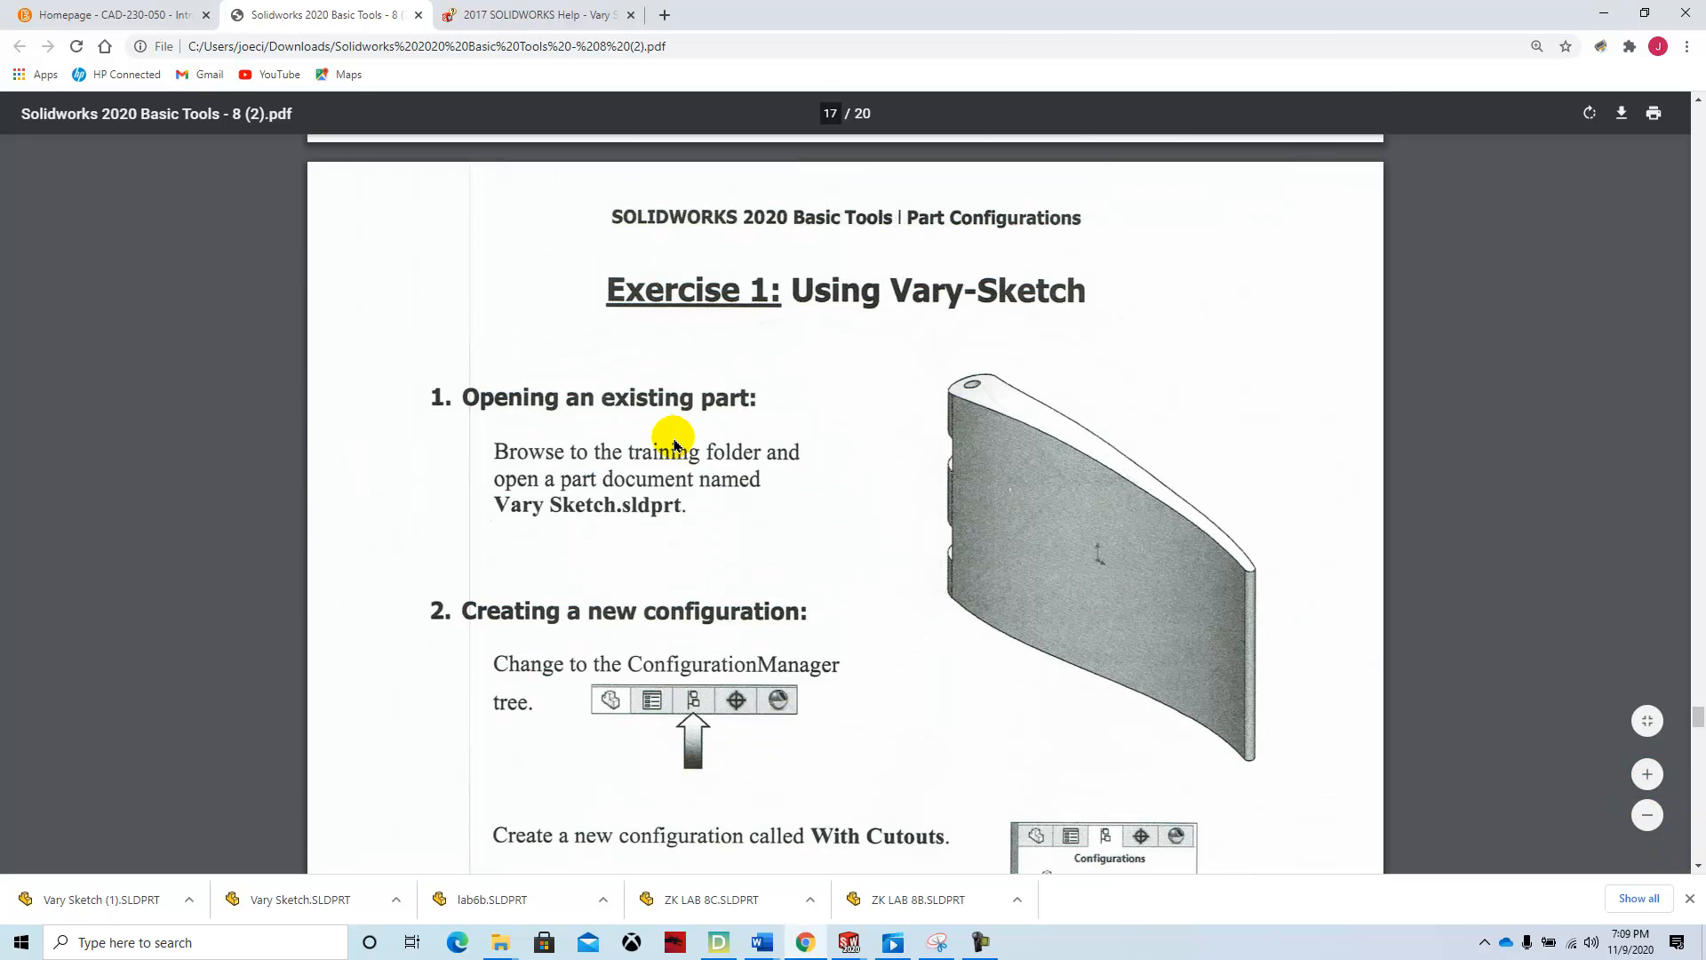
scroll(676, 471, down, 3)
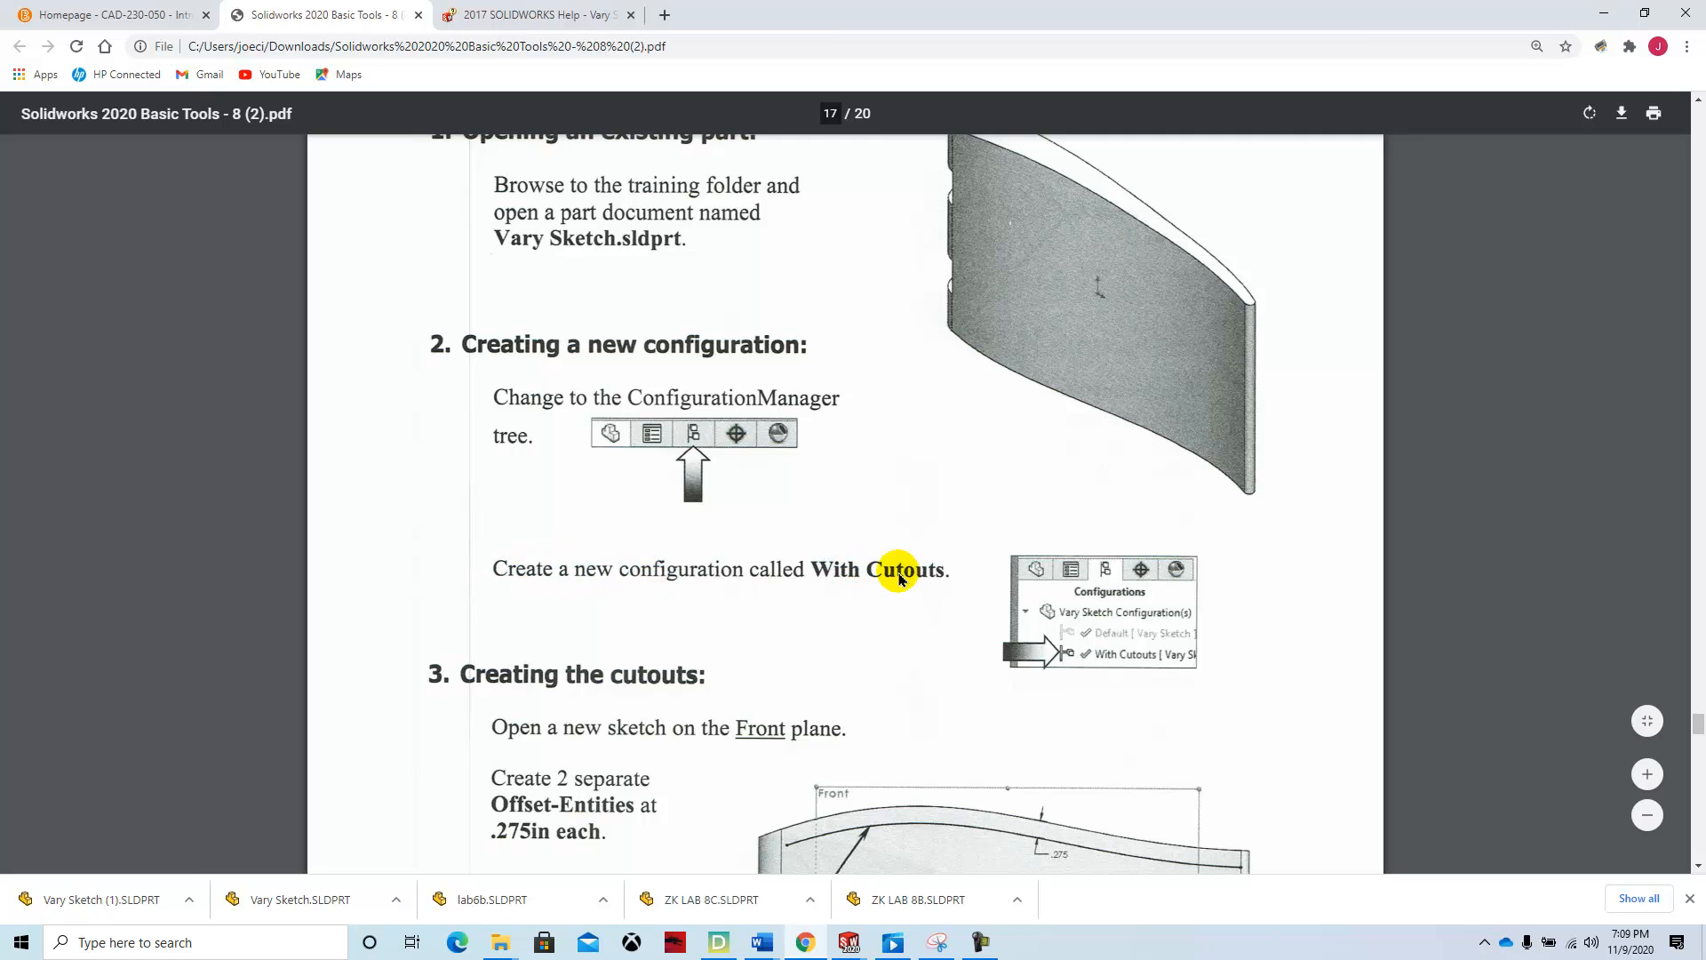
scroll(900, 578, down, 4)
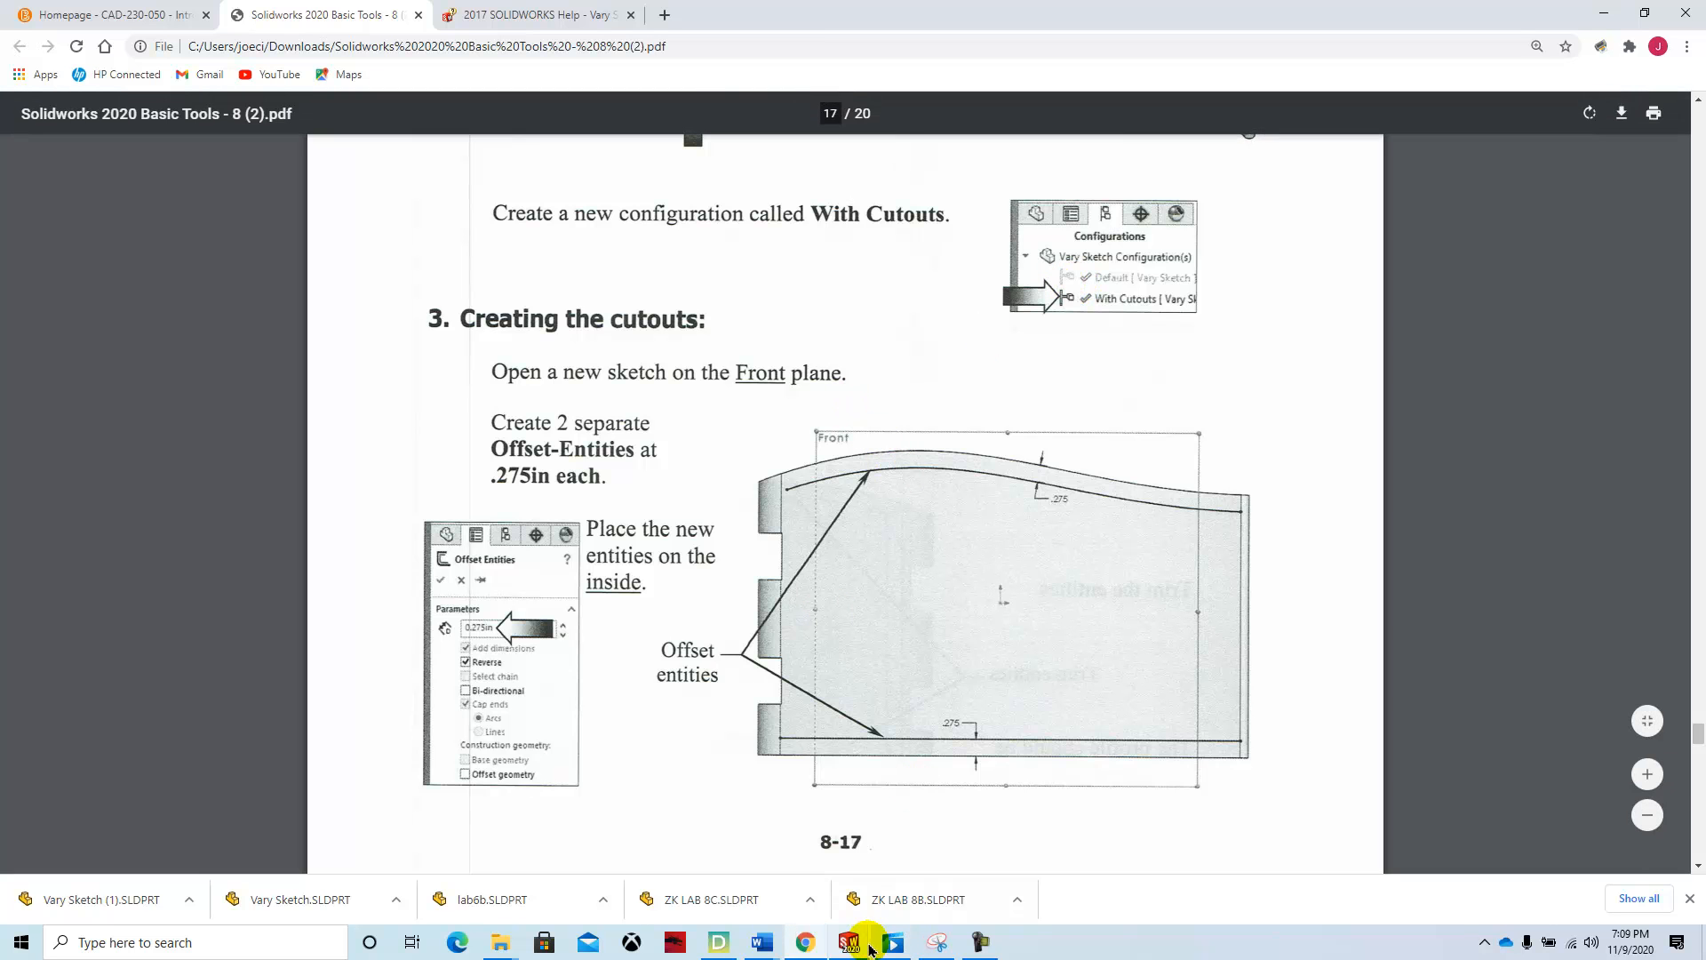
Step: Switch to the Vary Sketch (1) part in SOLIDWORKS and add a new top-level configuration named With Cutouts
mouse_move(871, 948)
click(1333, 860)
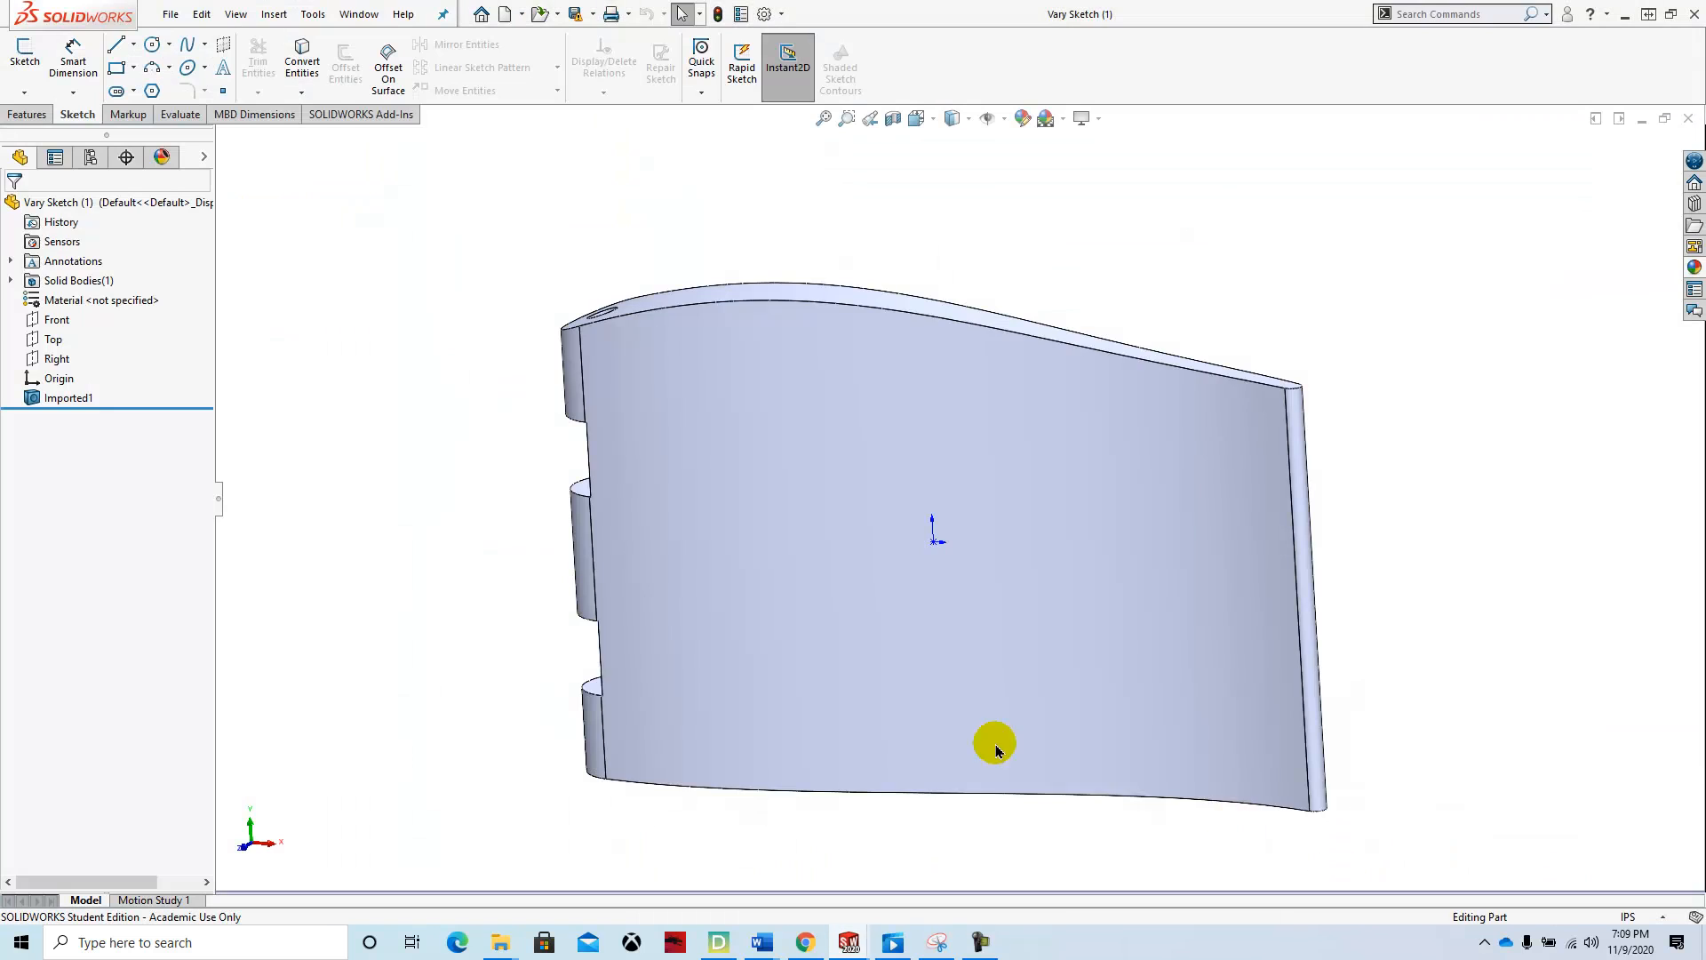
click(90, 159)
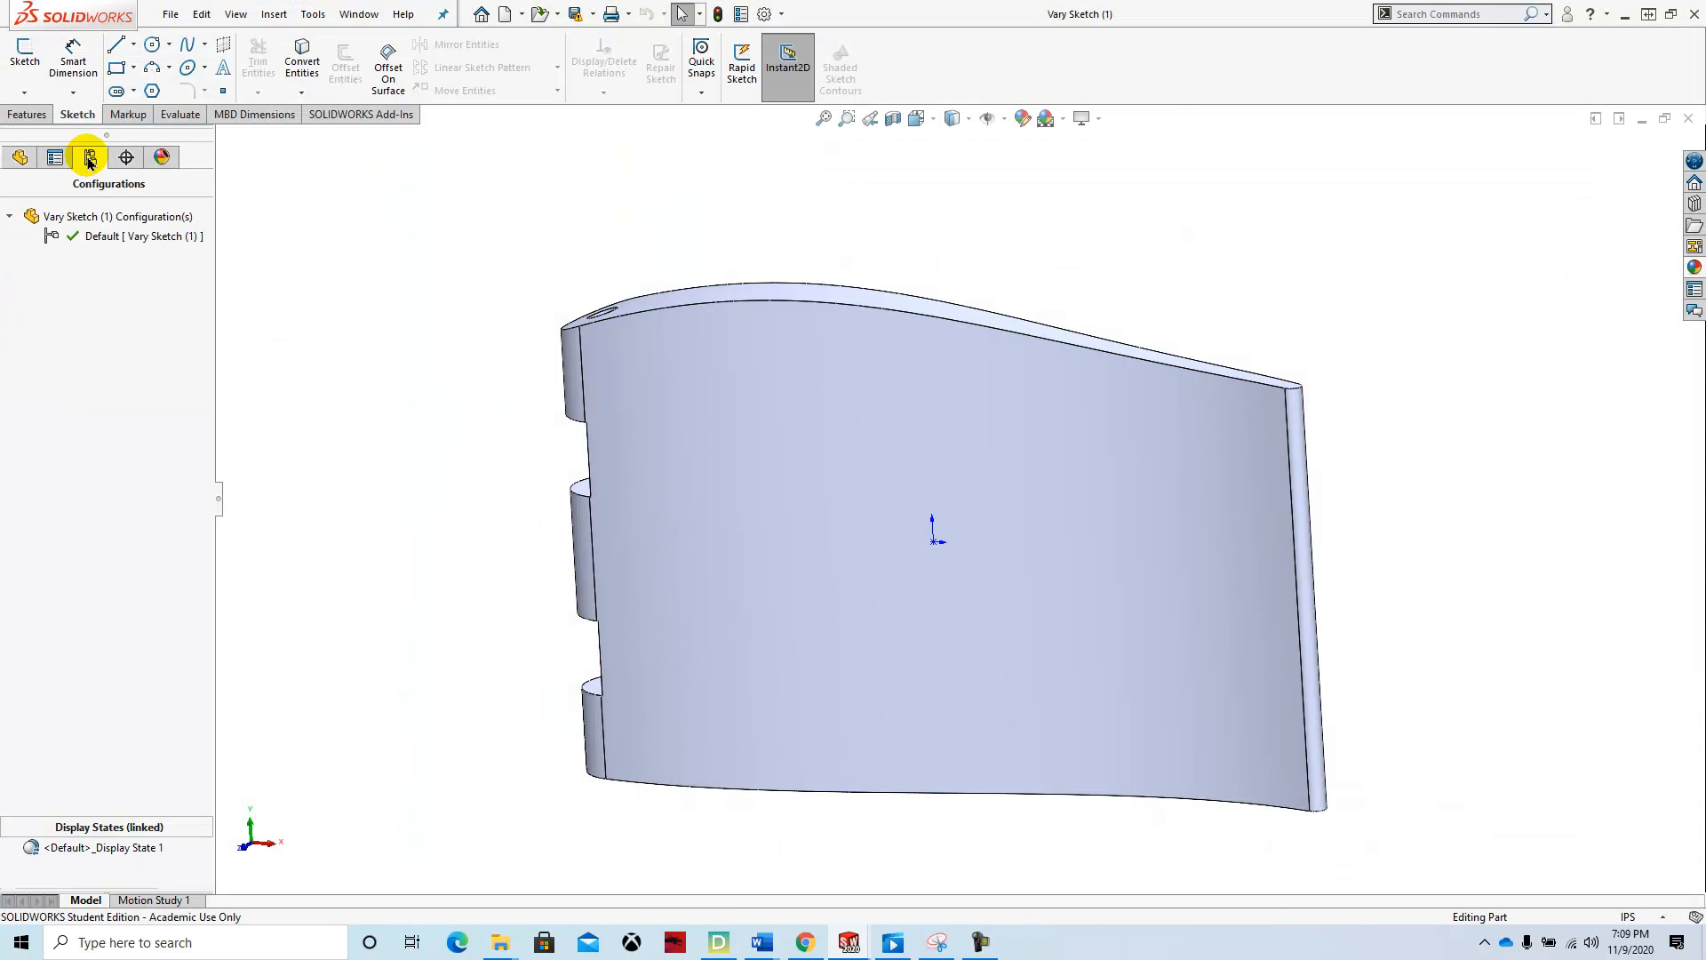
right_click(121, 239)
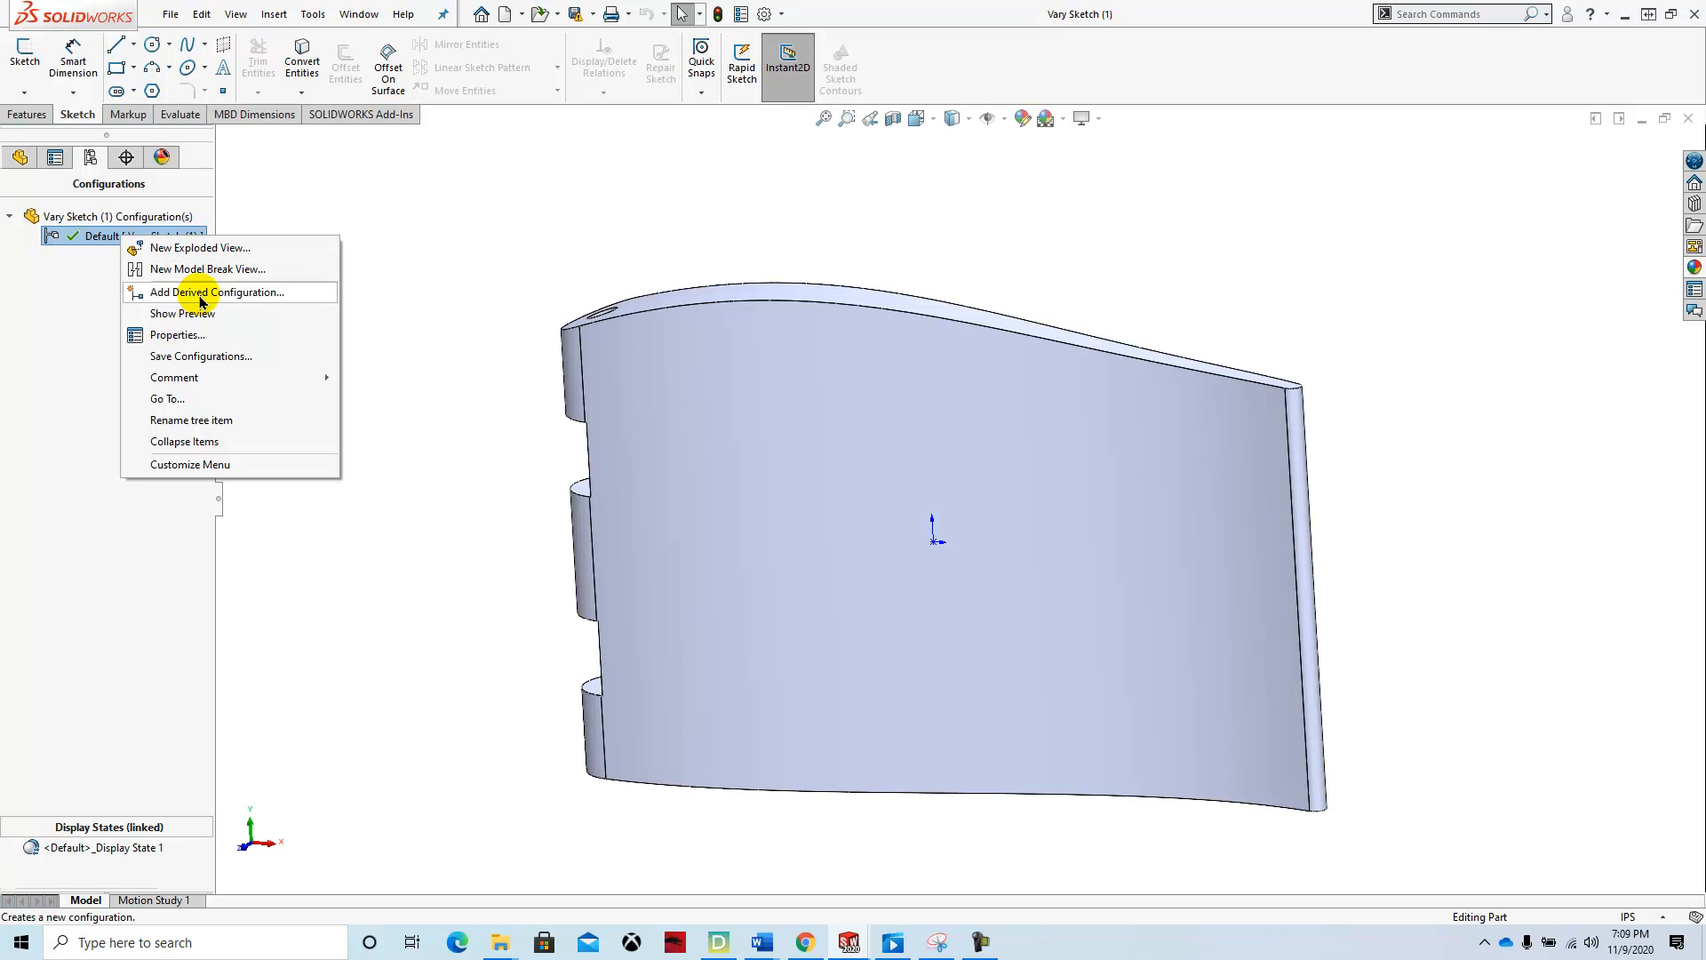
click(114, 217)
right_click(146, 218)
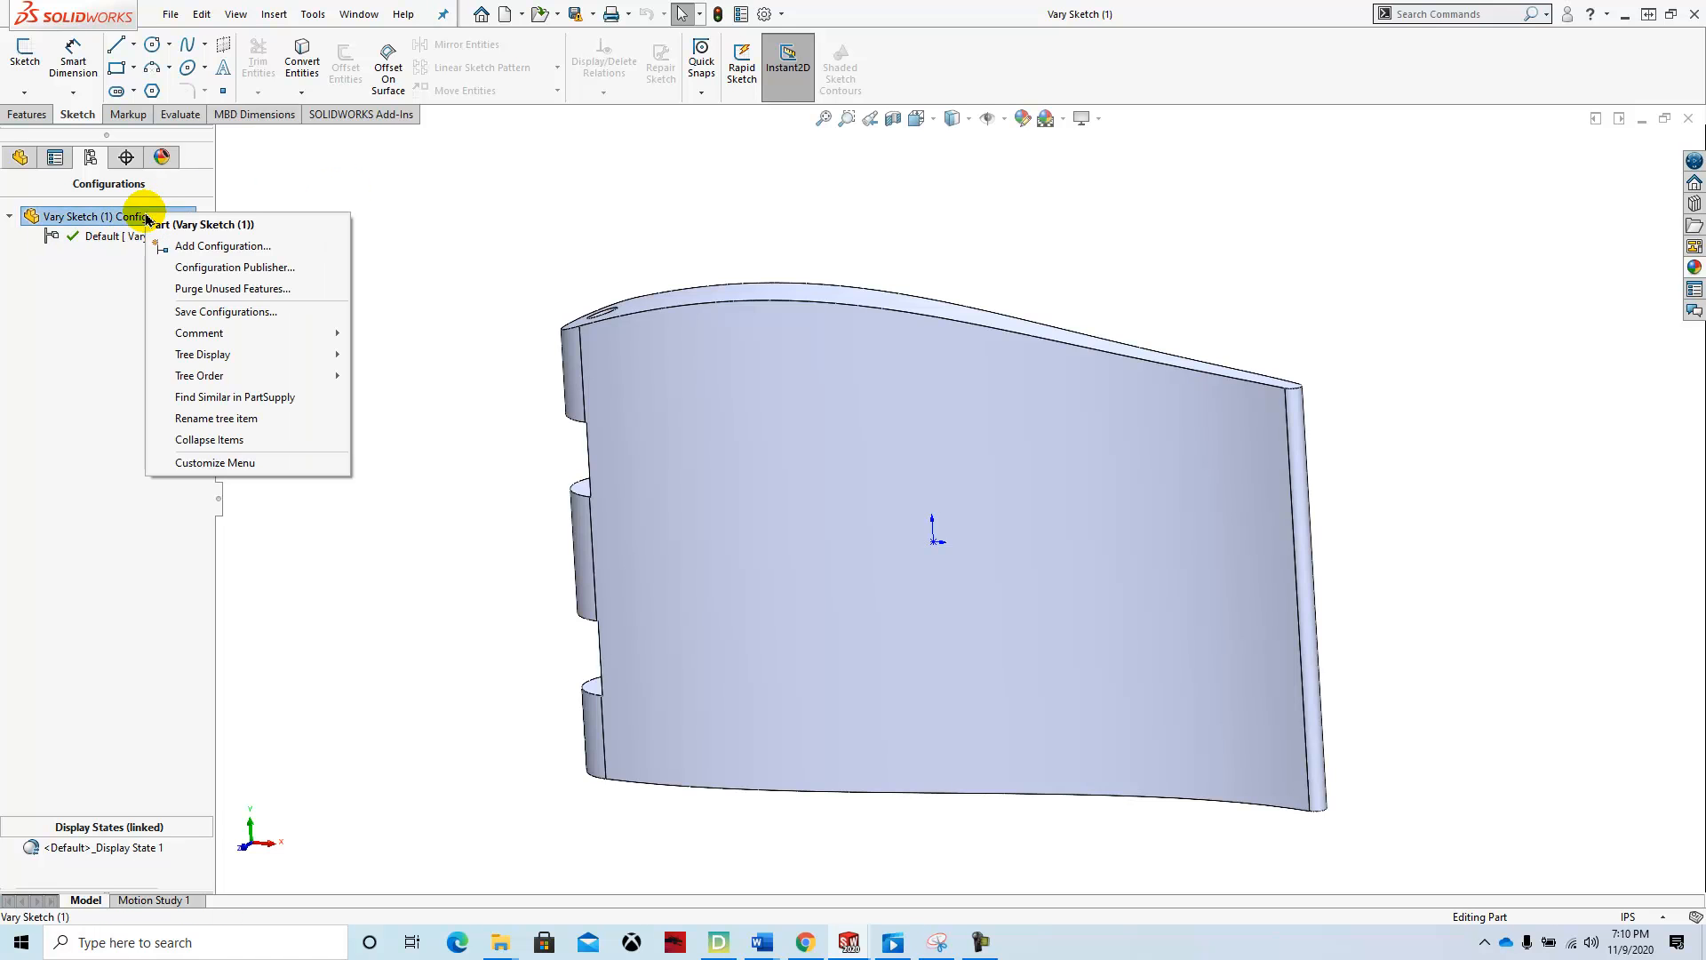
click(230, 249)
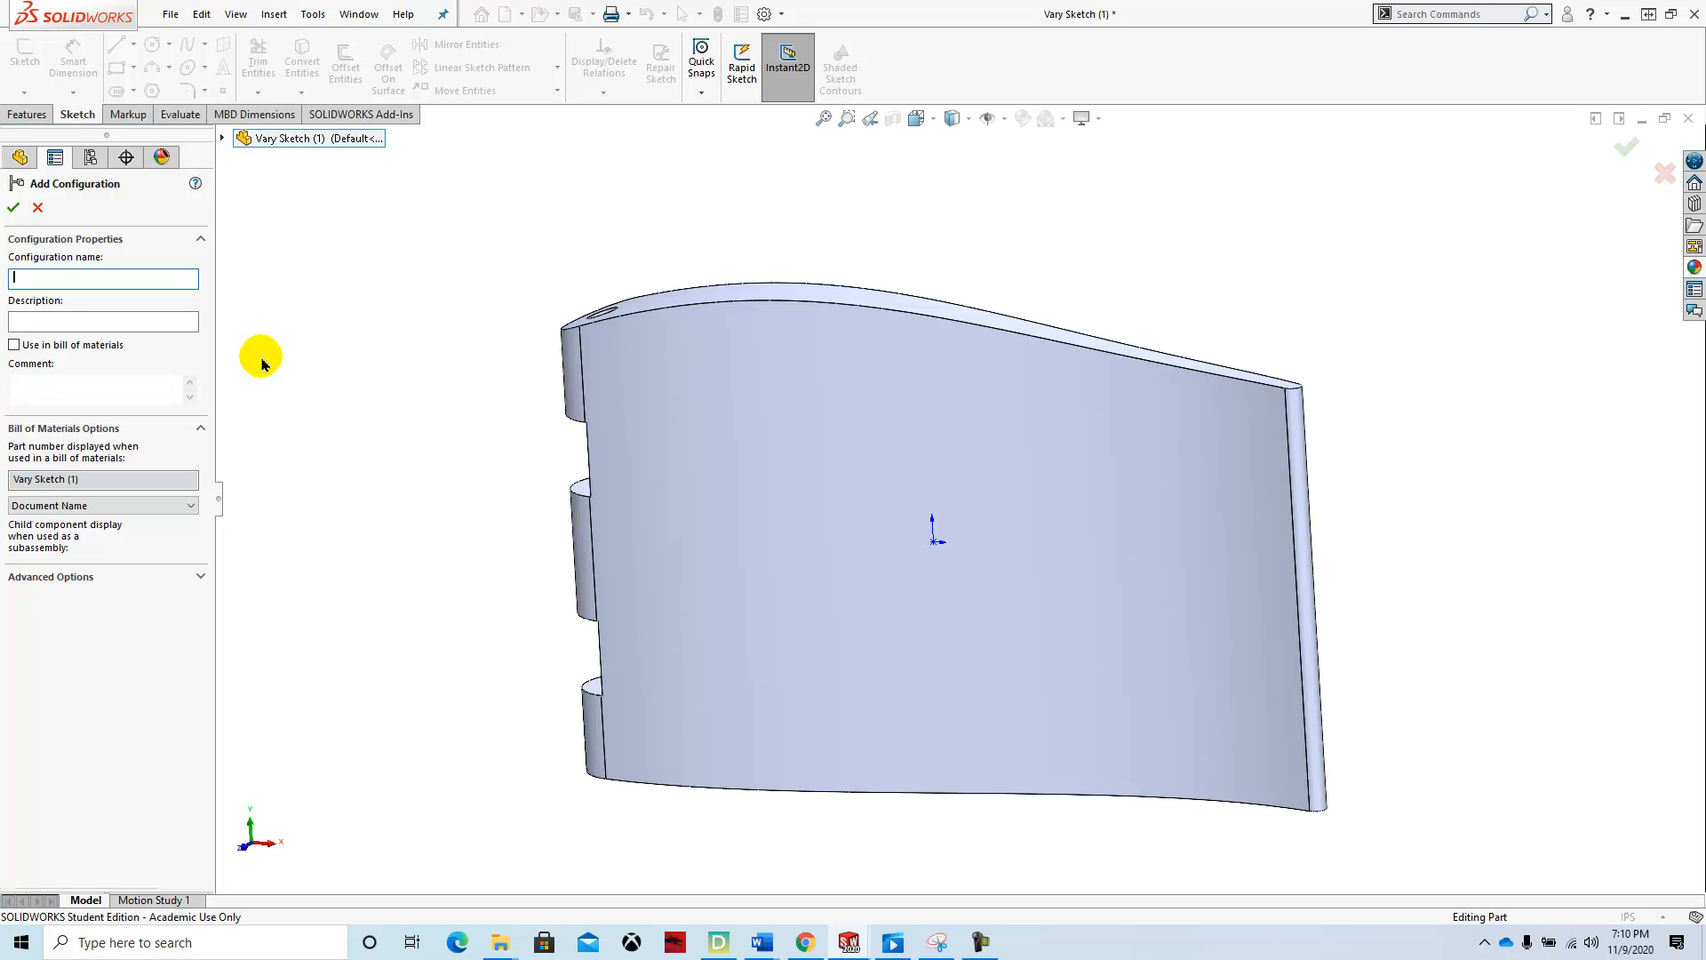
text(With Cutouts)
click(12, 210)
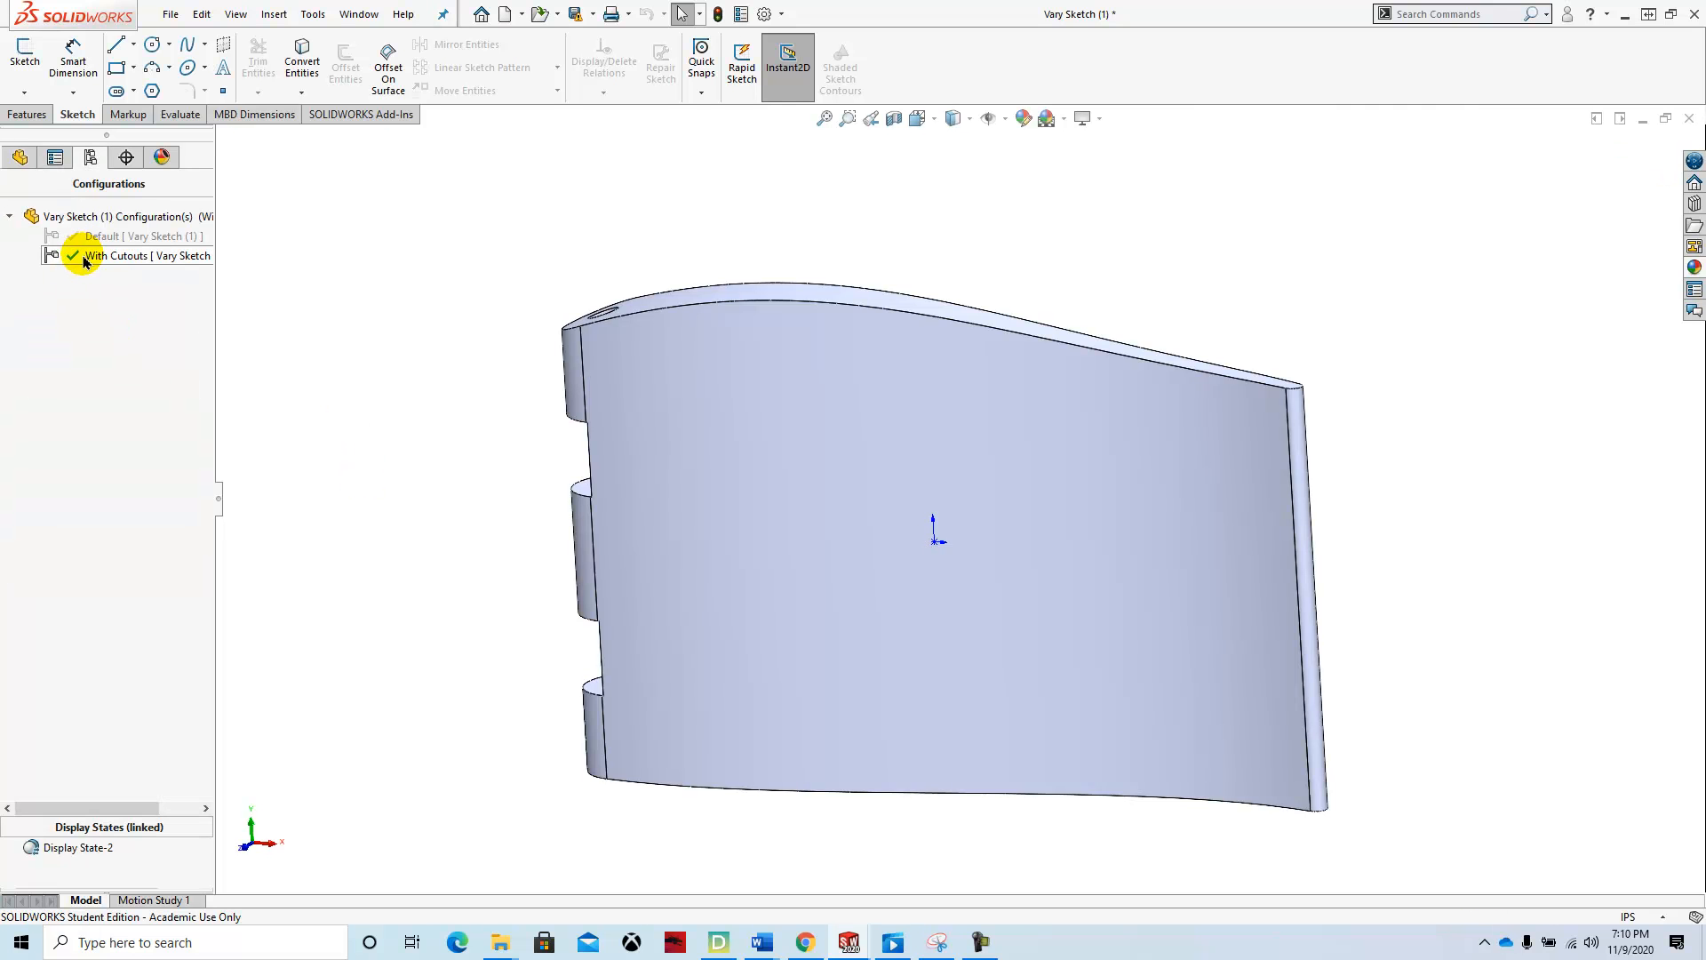
Step: Check the cutout instructions in the Chrome PDF, and show the Front plane in the SOLIDWORKS part
click(805, 942)
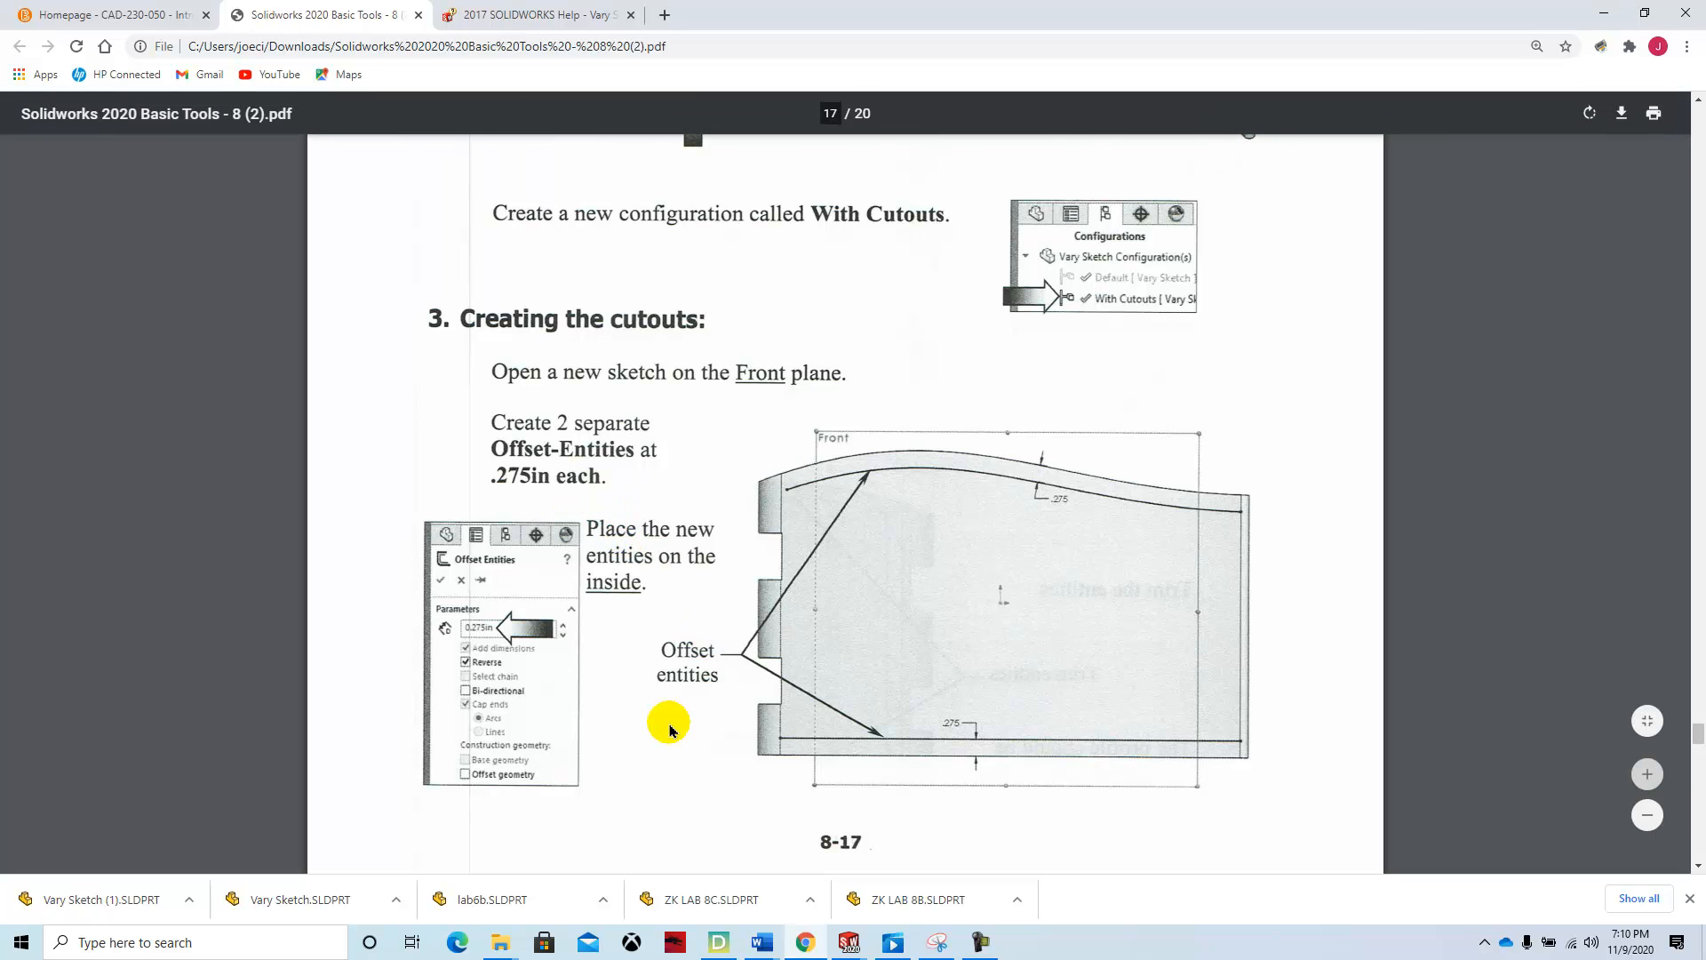
mouse_move(838, 945)
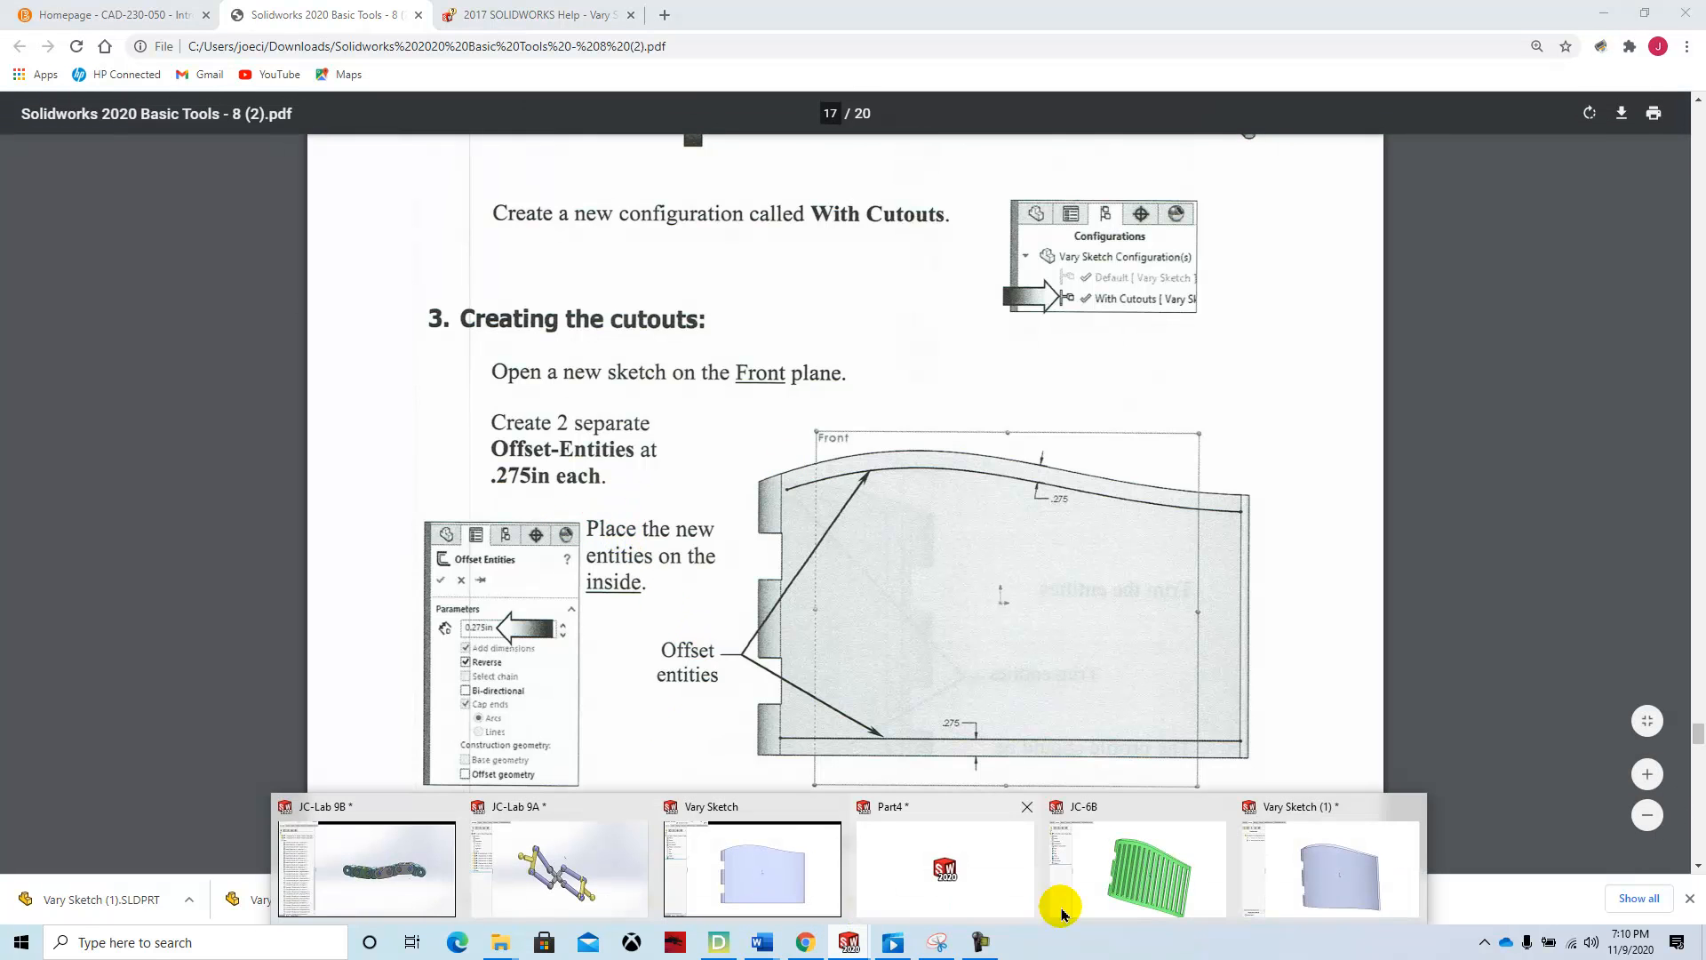
click(1326, 885)
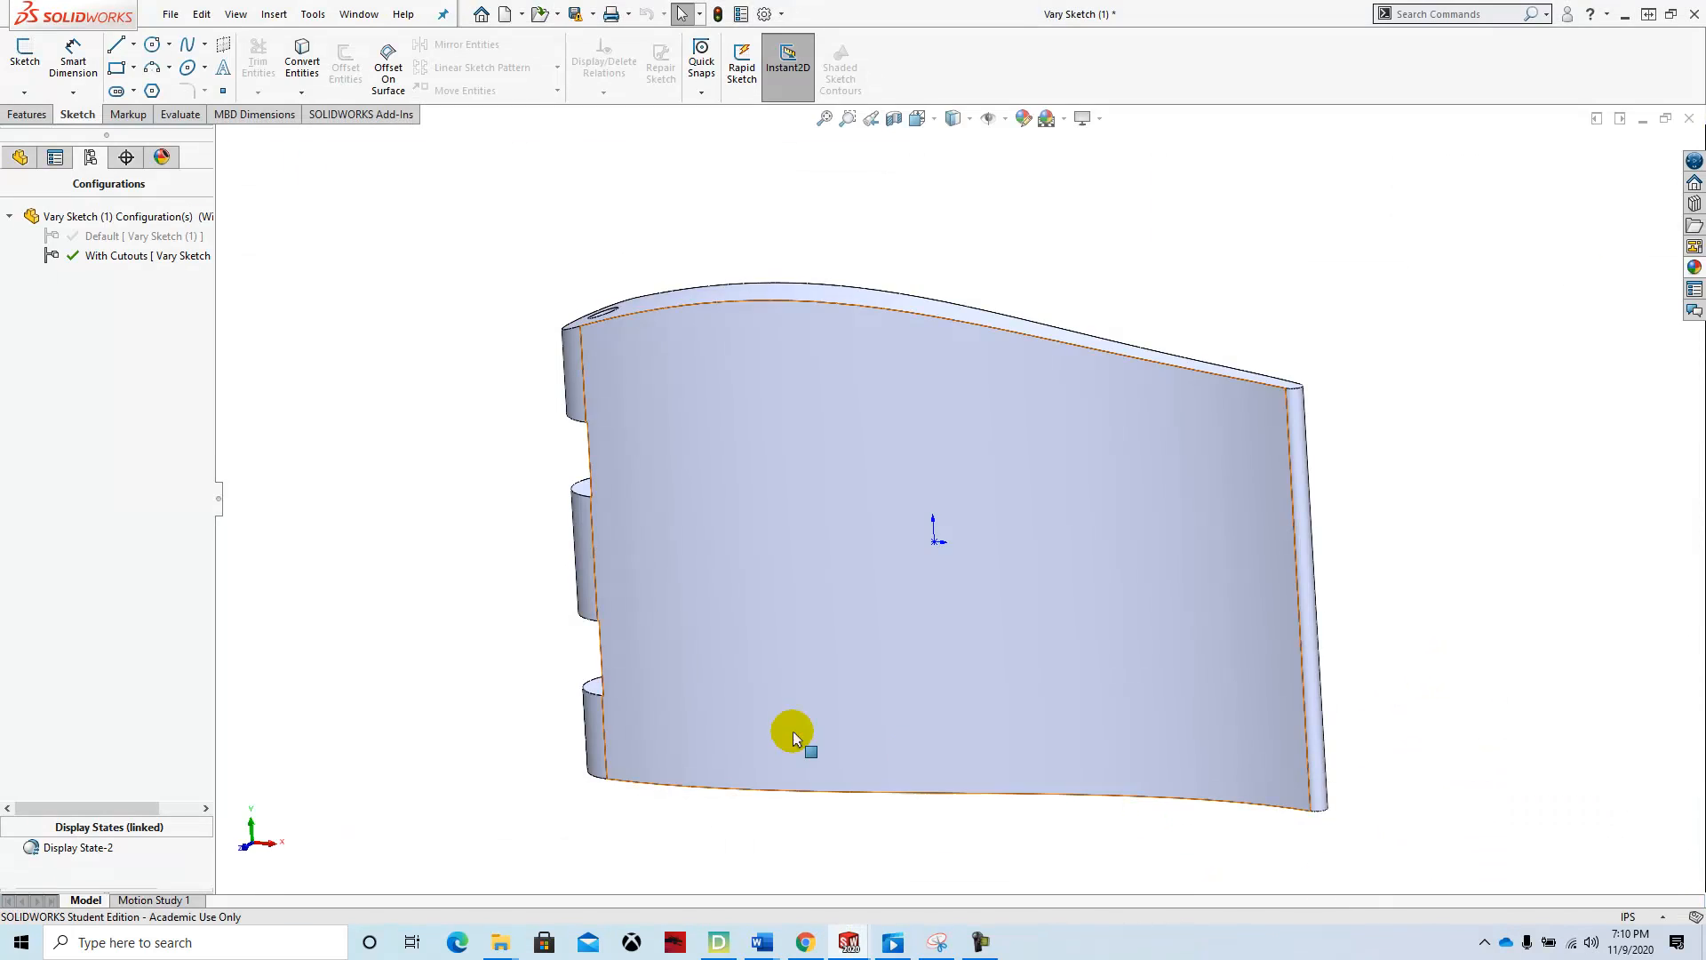
click(13, 158)
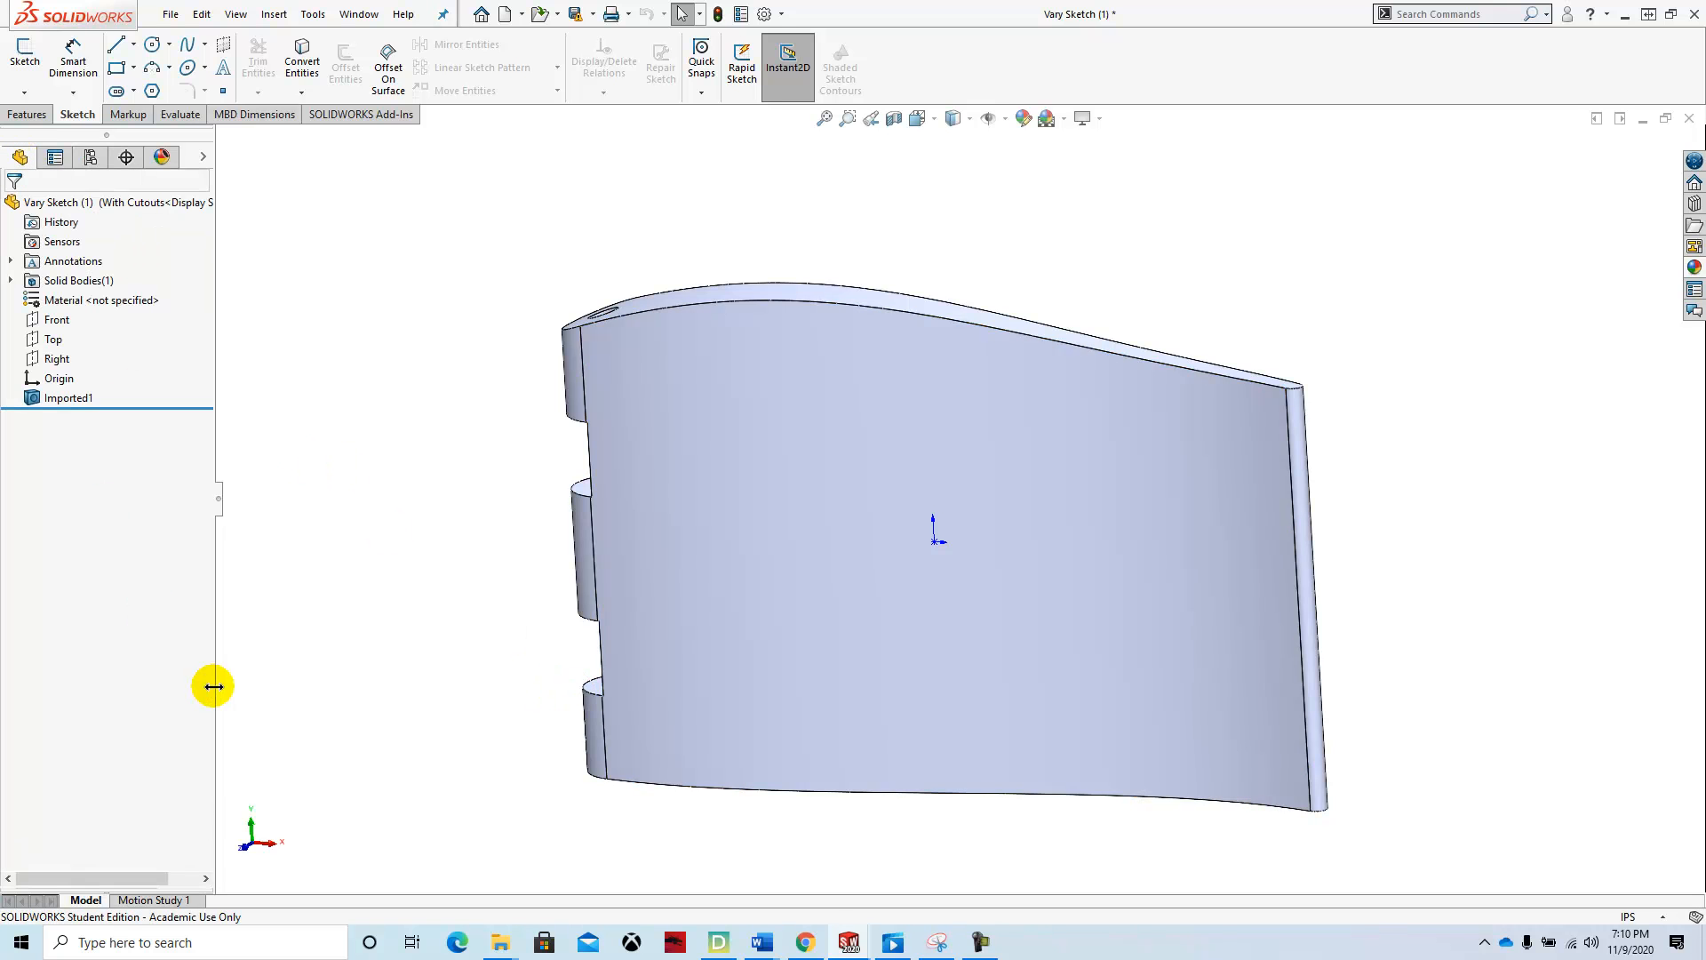
right_click(57, 321)
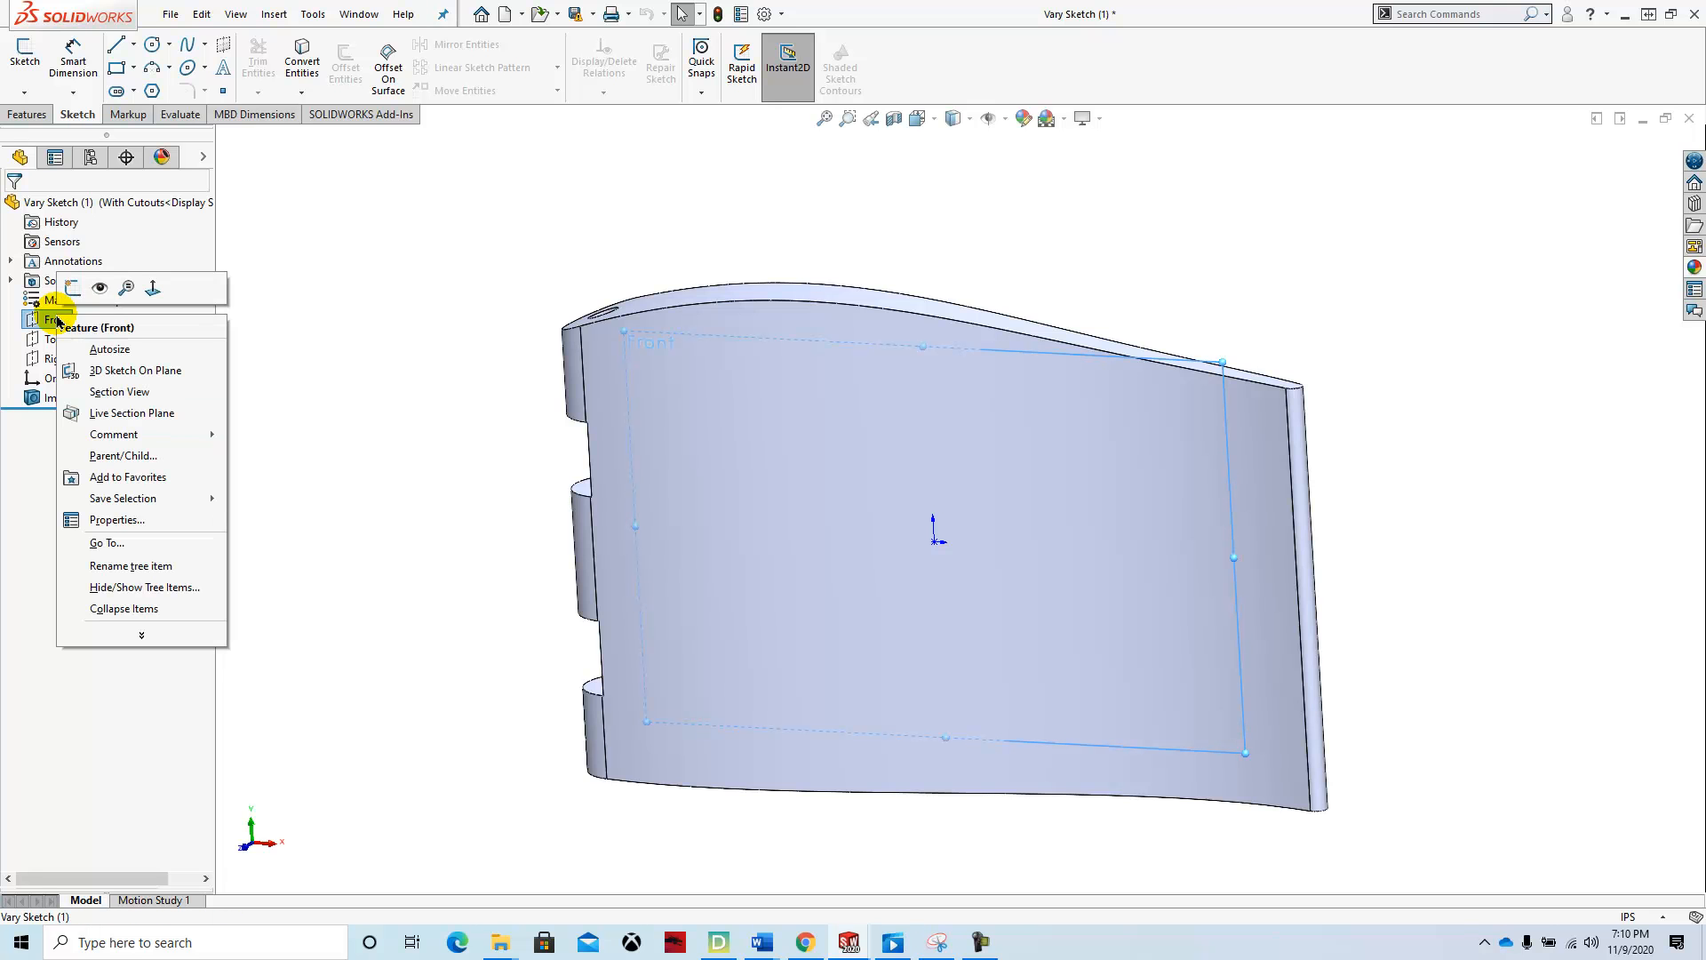
click(101, 289)
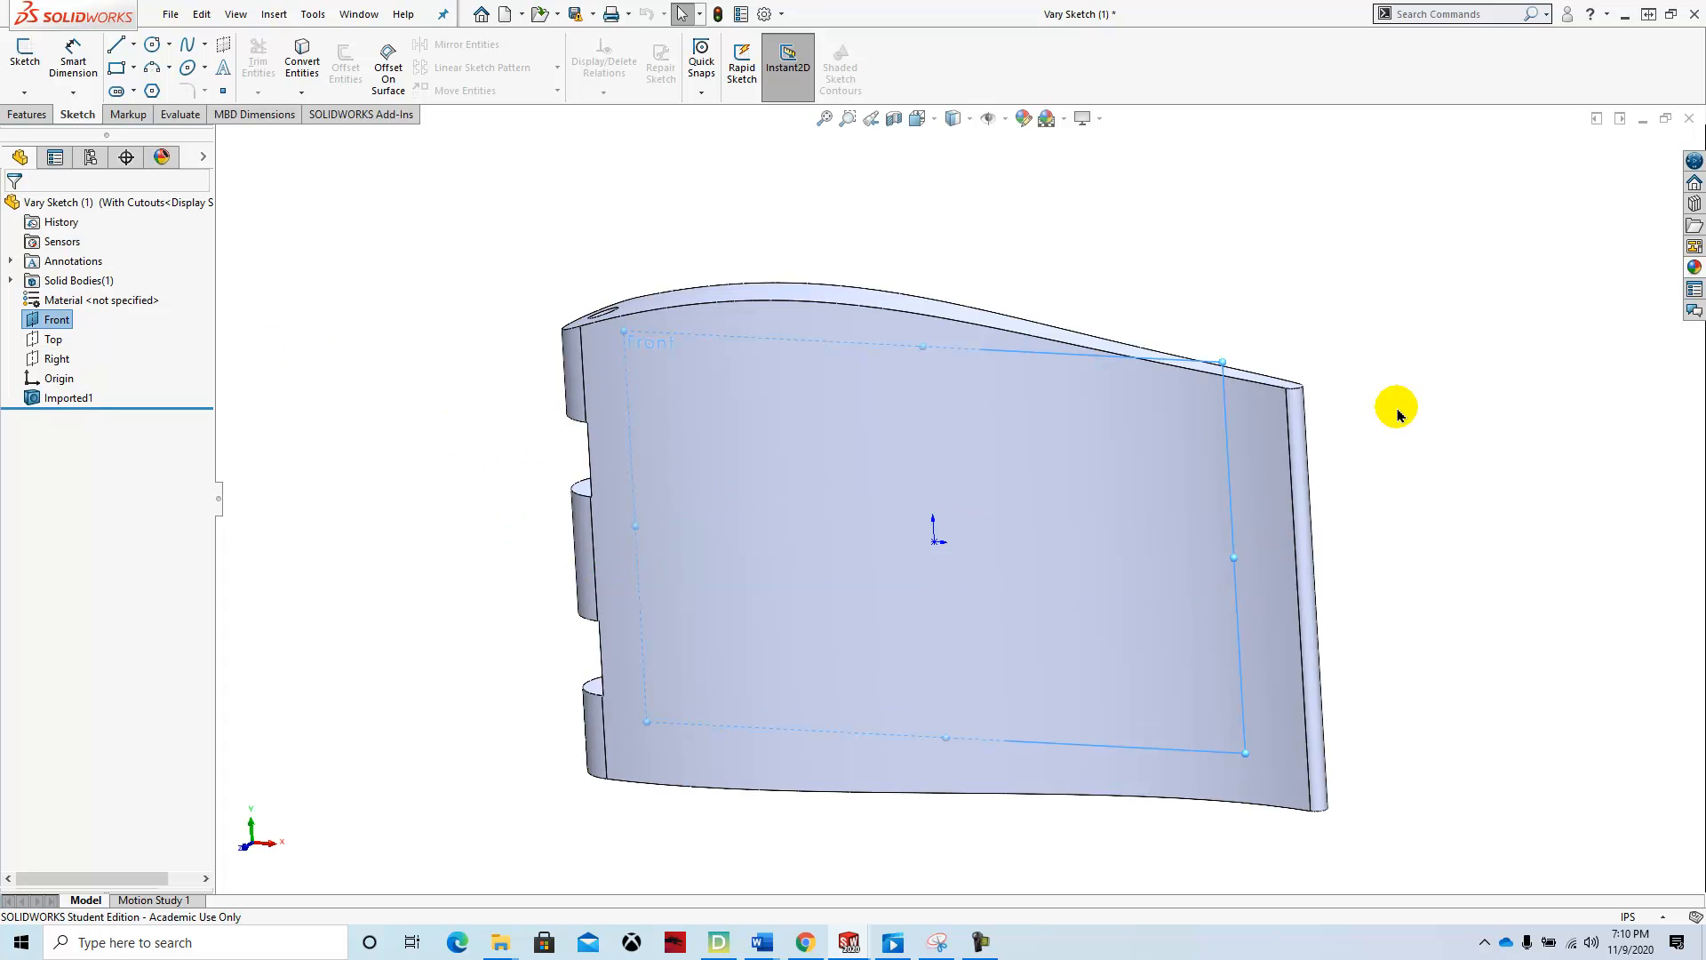
mouse_move(1478, 444)
middle_down()
mouse_move(1325, 503)
mouse_move(1475, 435)
middle_up()
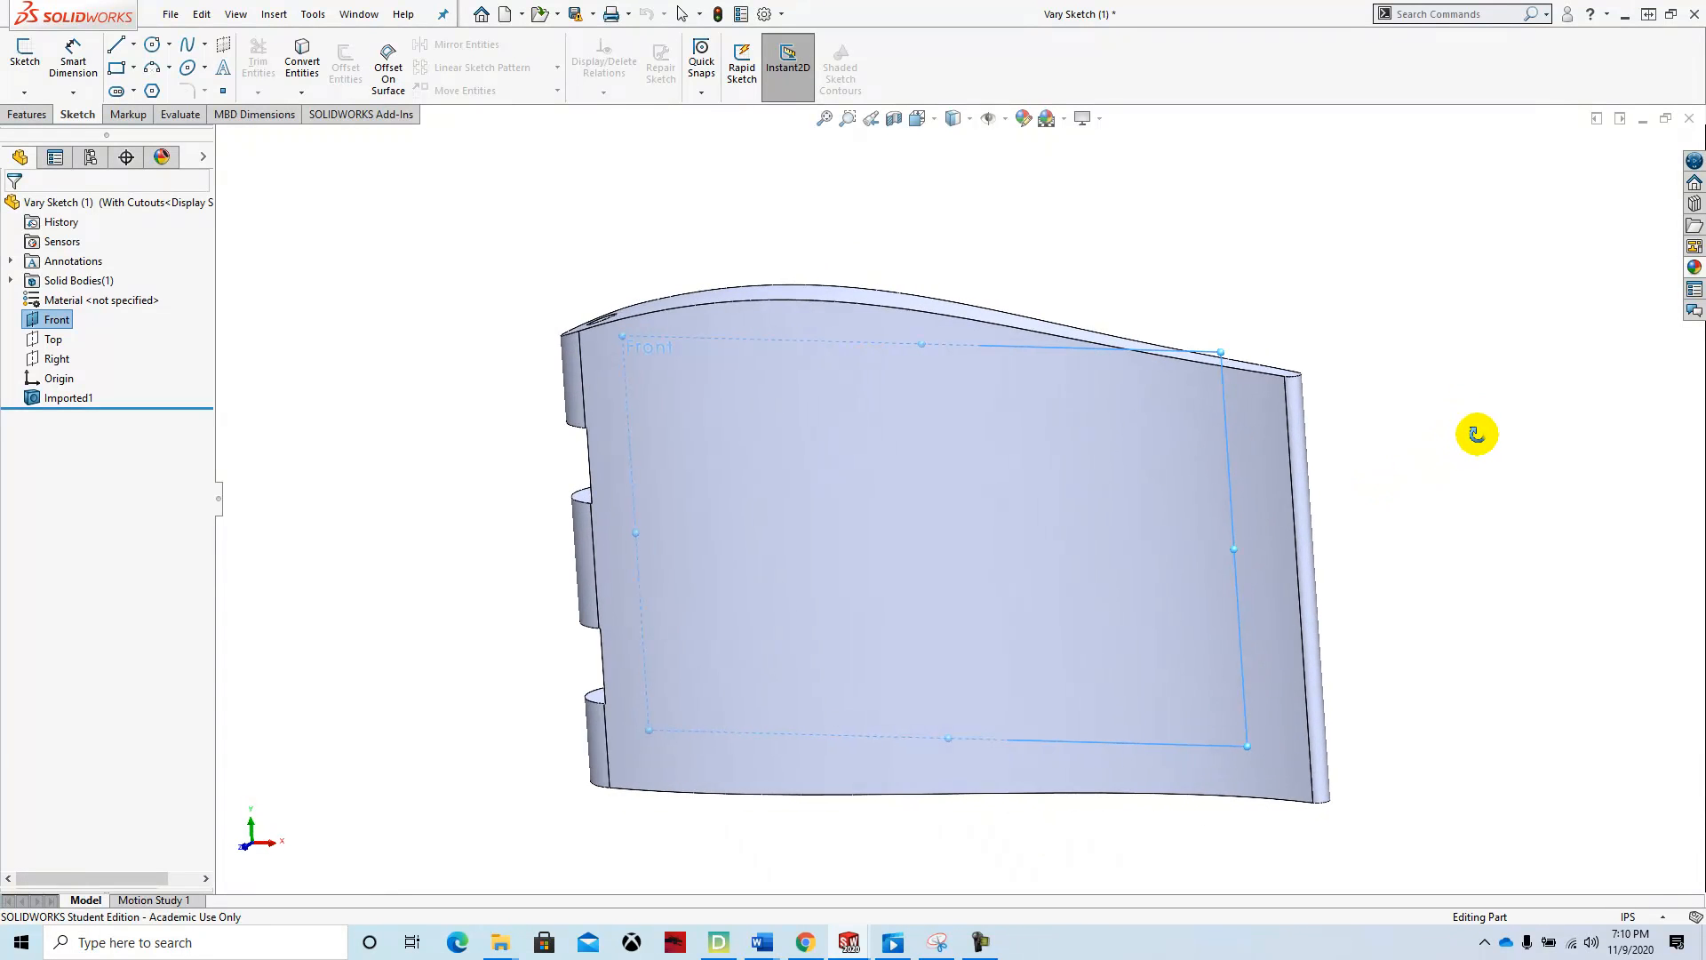
Step: Start a new sketch on the Front plane and orient the view straight onto it
right_click(56, 324)
click(69, 295)
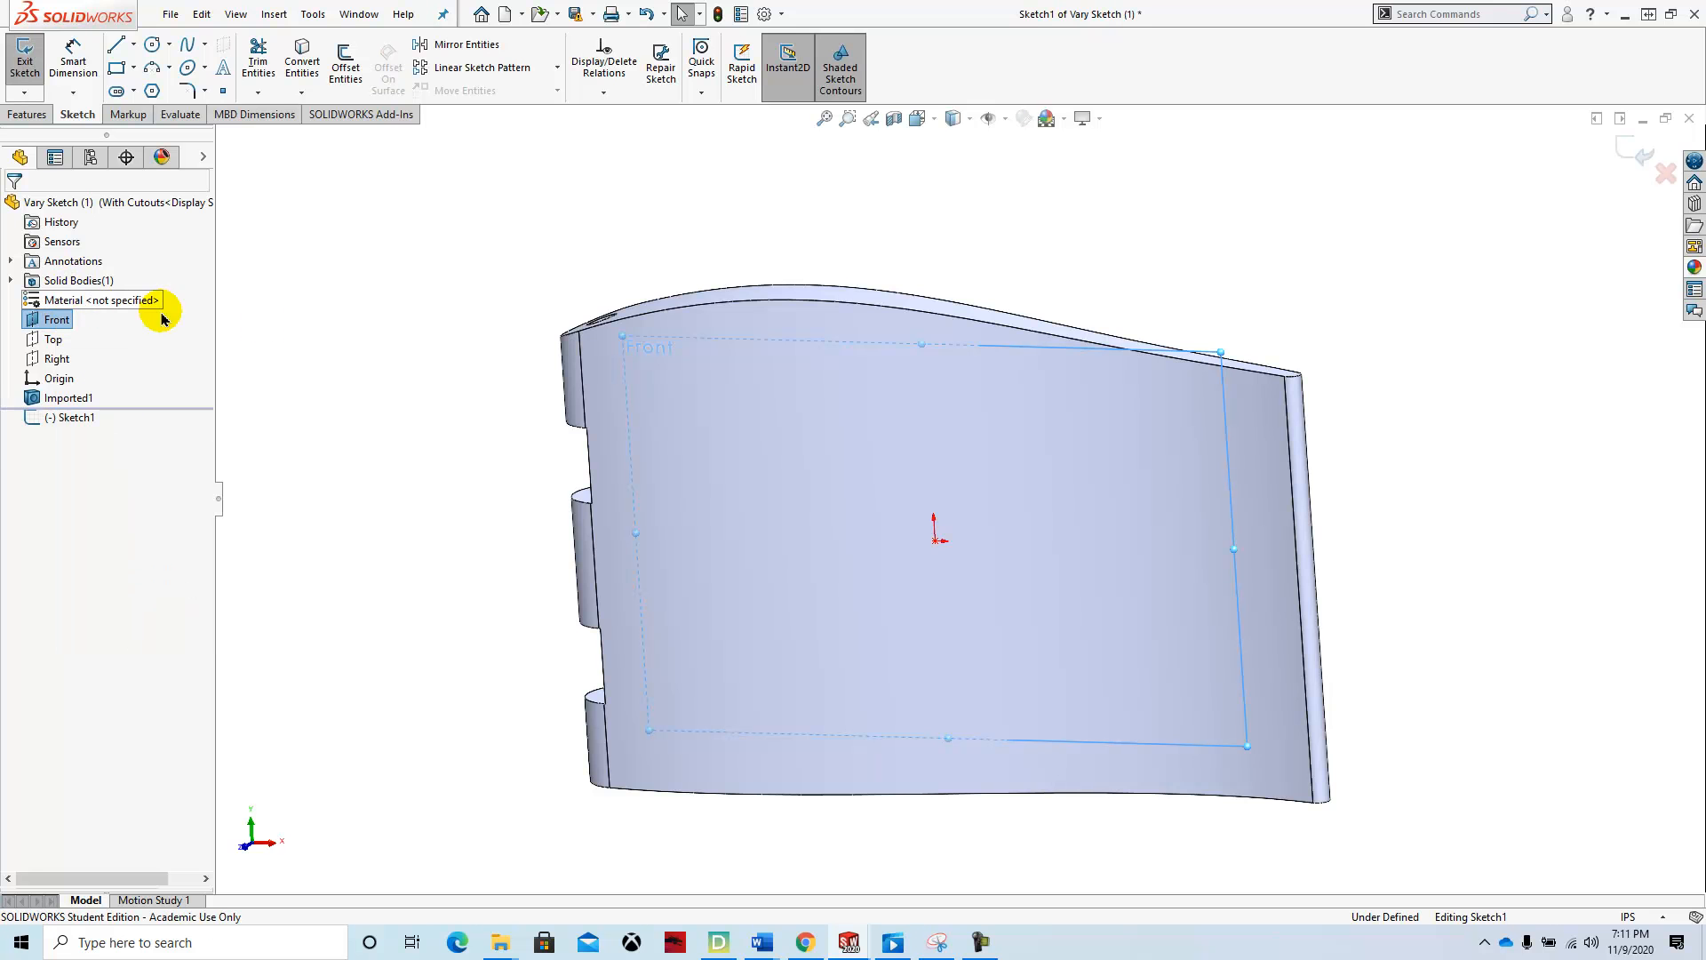
key(space)
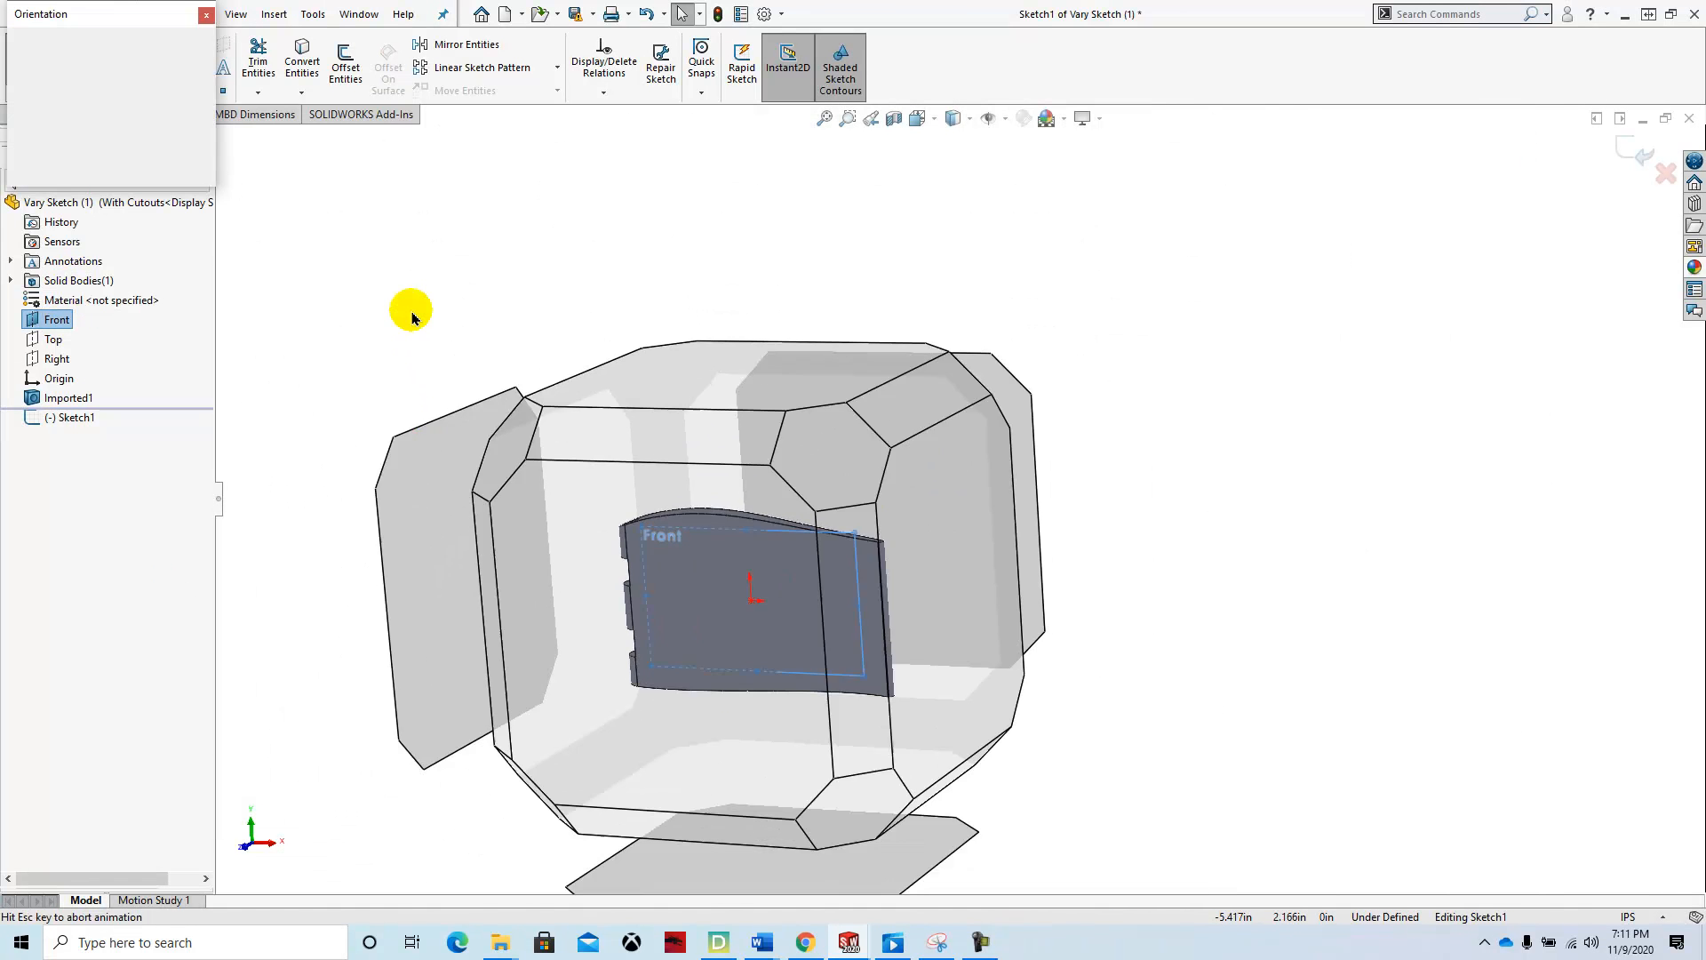
click(201, 118)
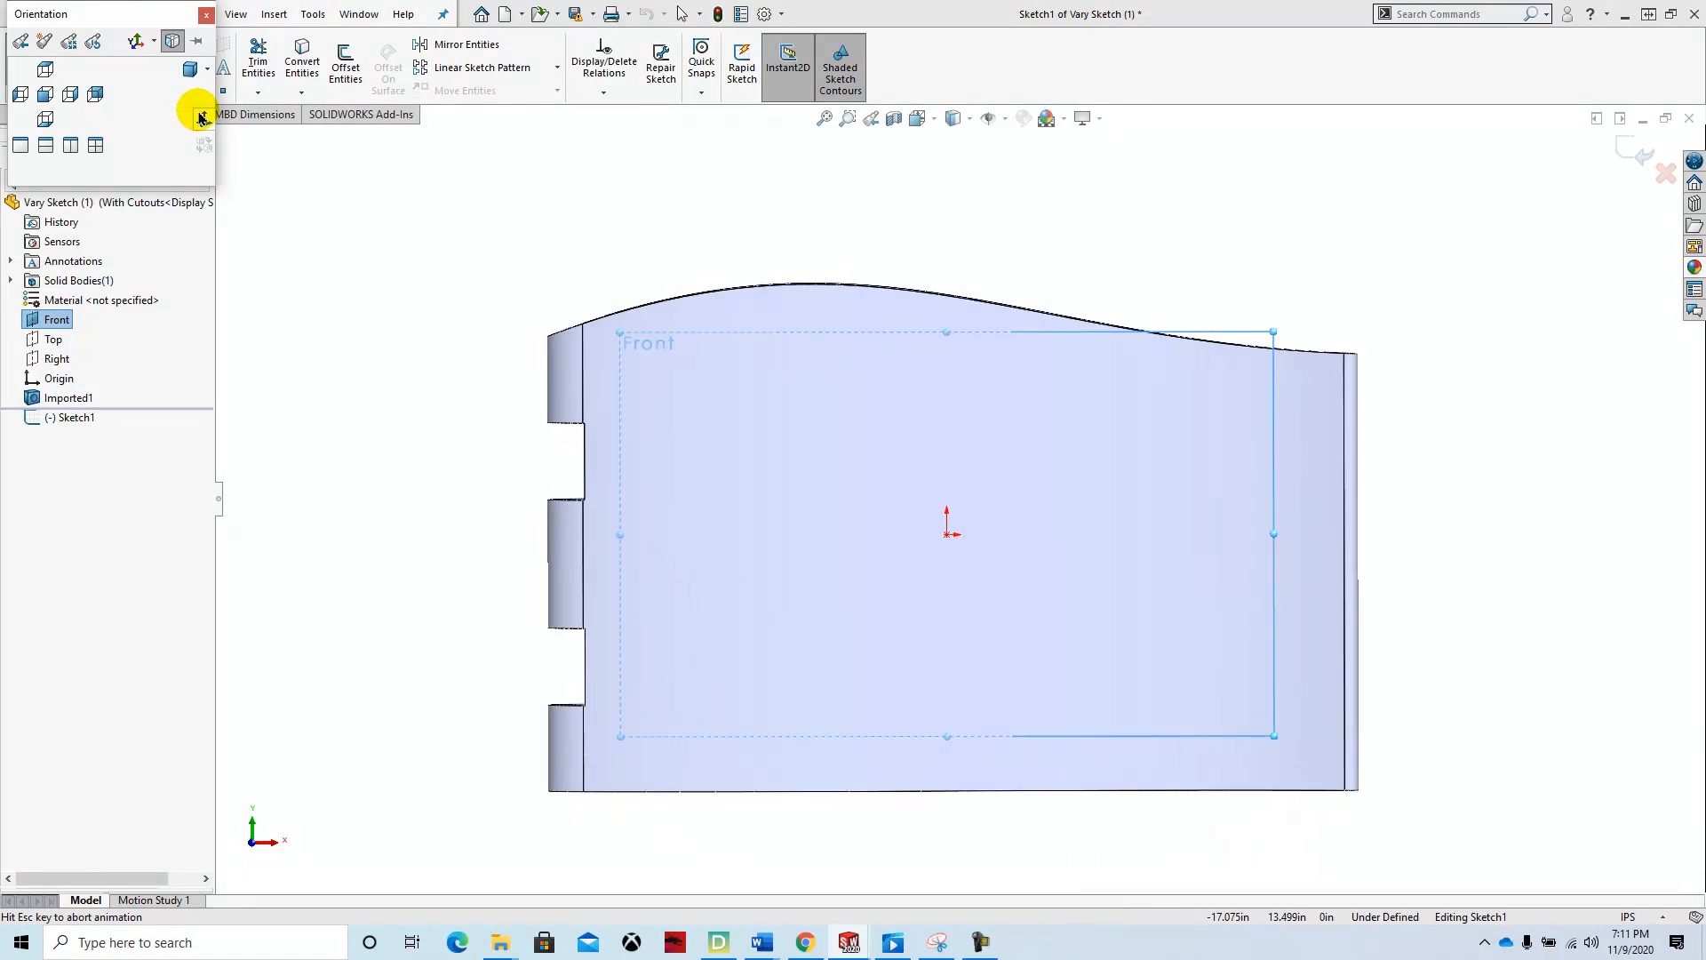
Step: Check the Offset Entities instructions in the Chrome PDF and return to the Vary Sketch (1) part in SOLIDWORKS
click(800, 944)
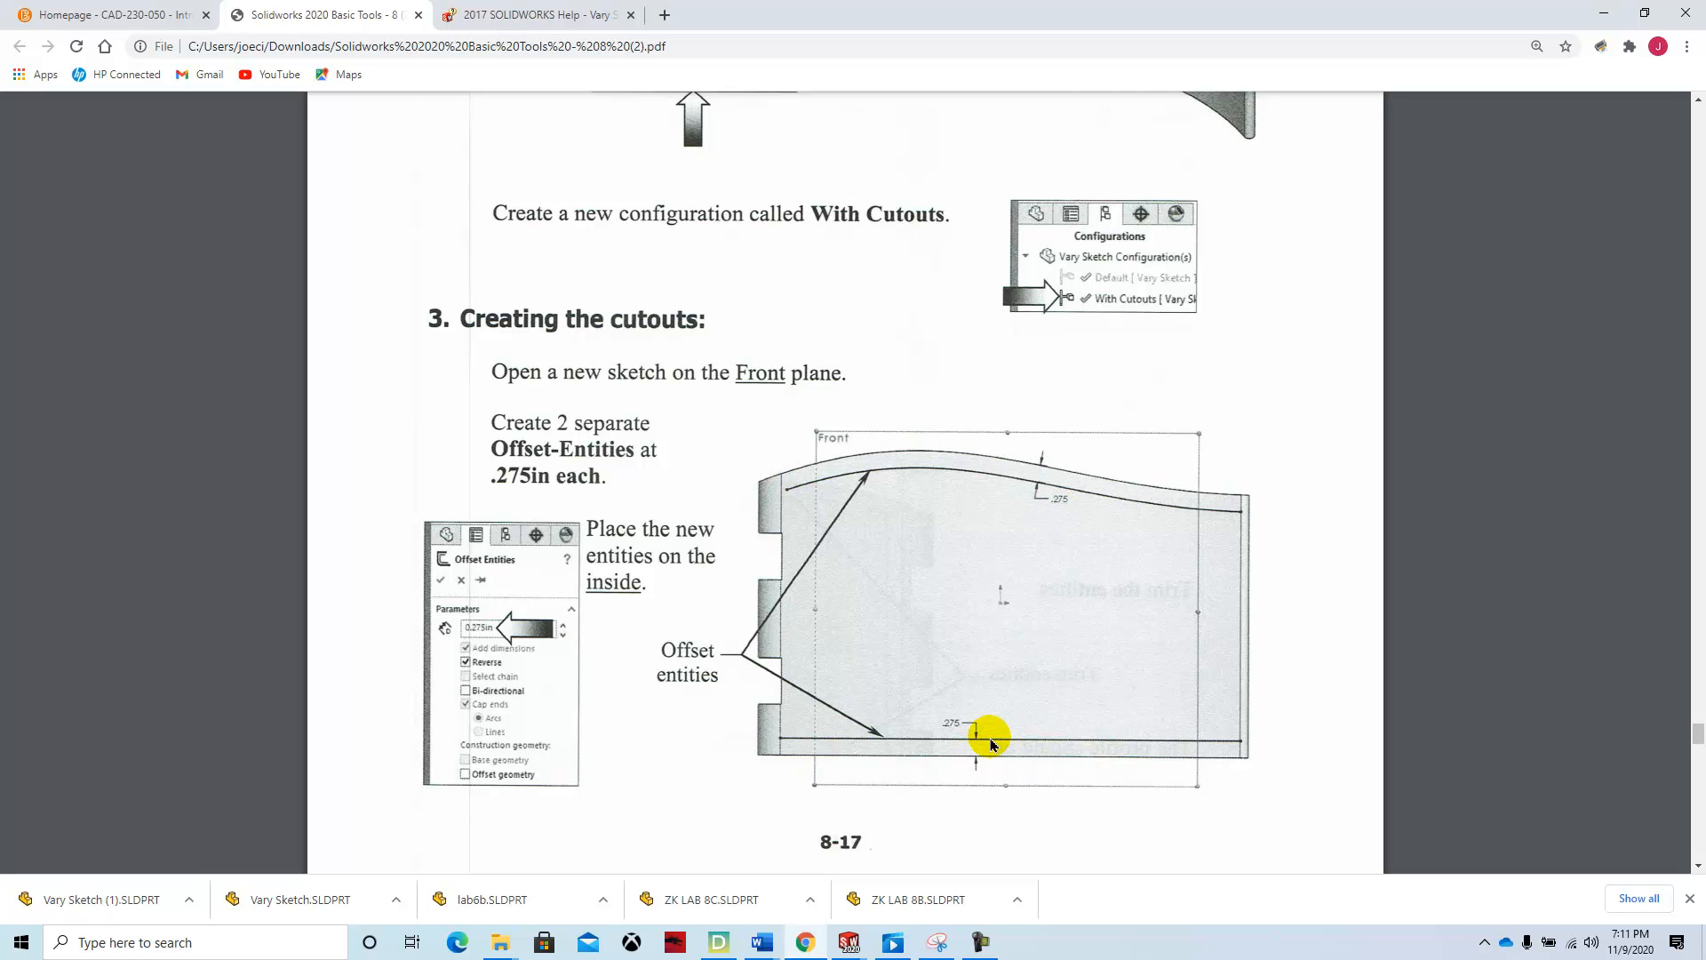
mouse_move(848, 942)
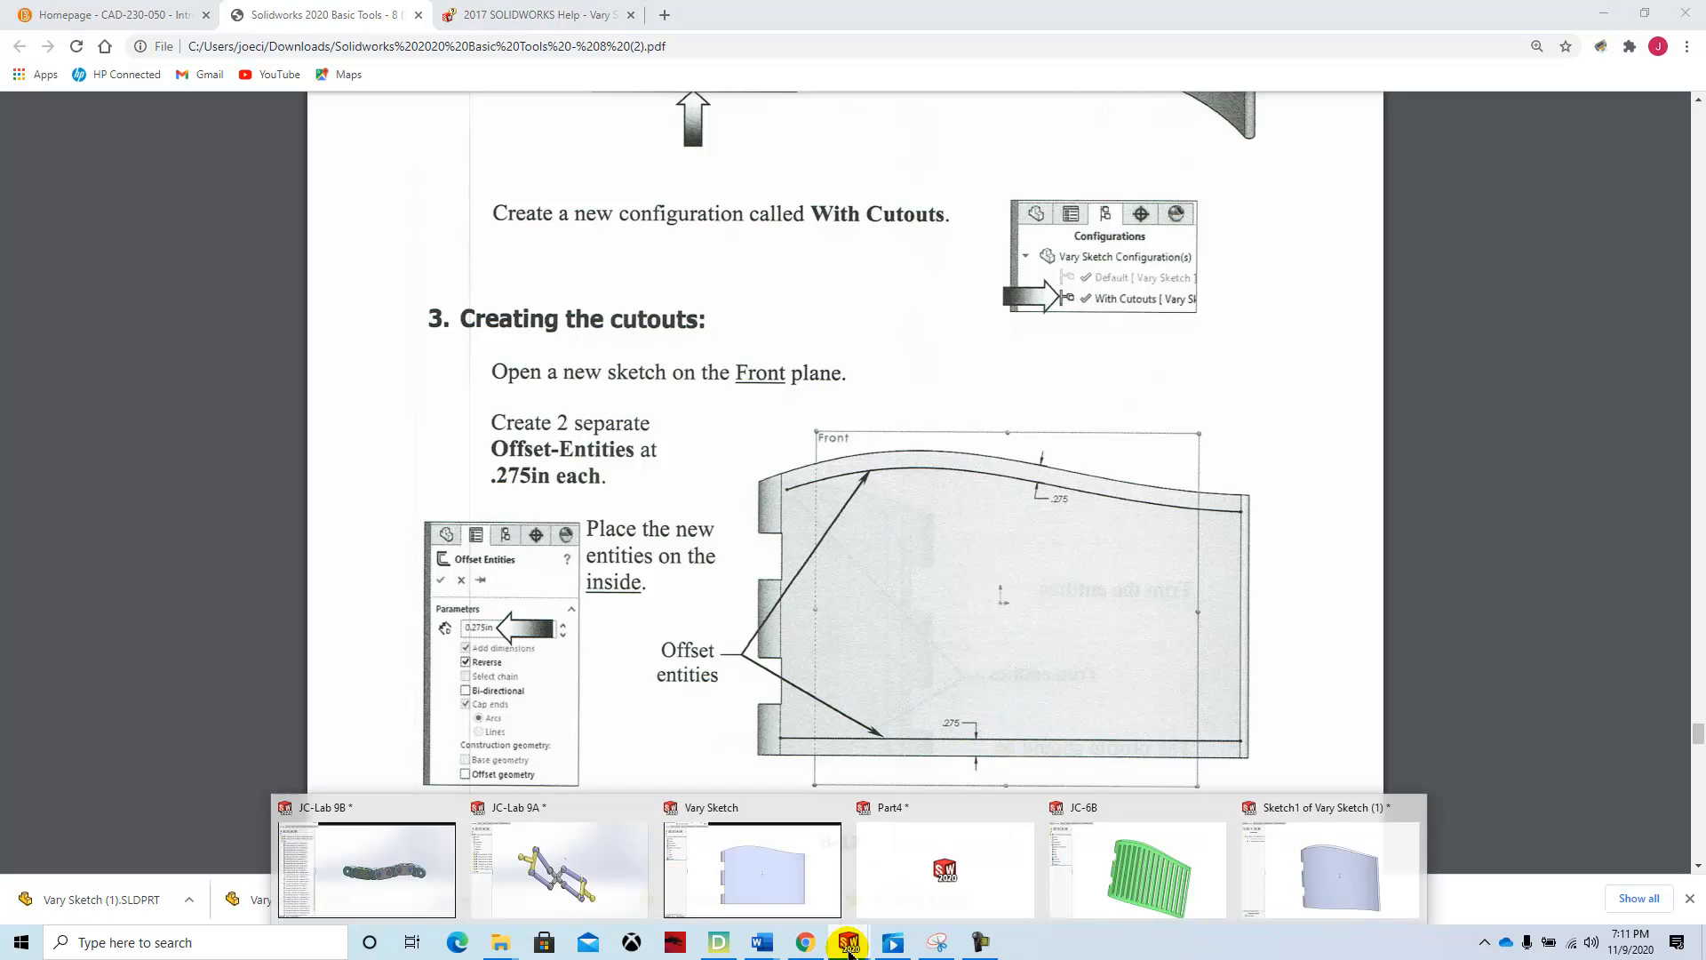
click(1296, 843)
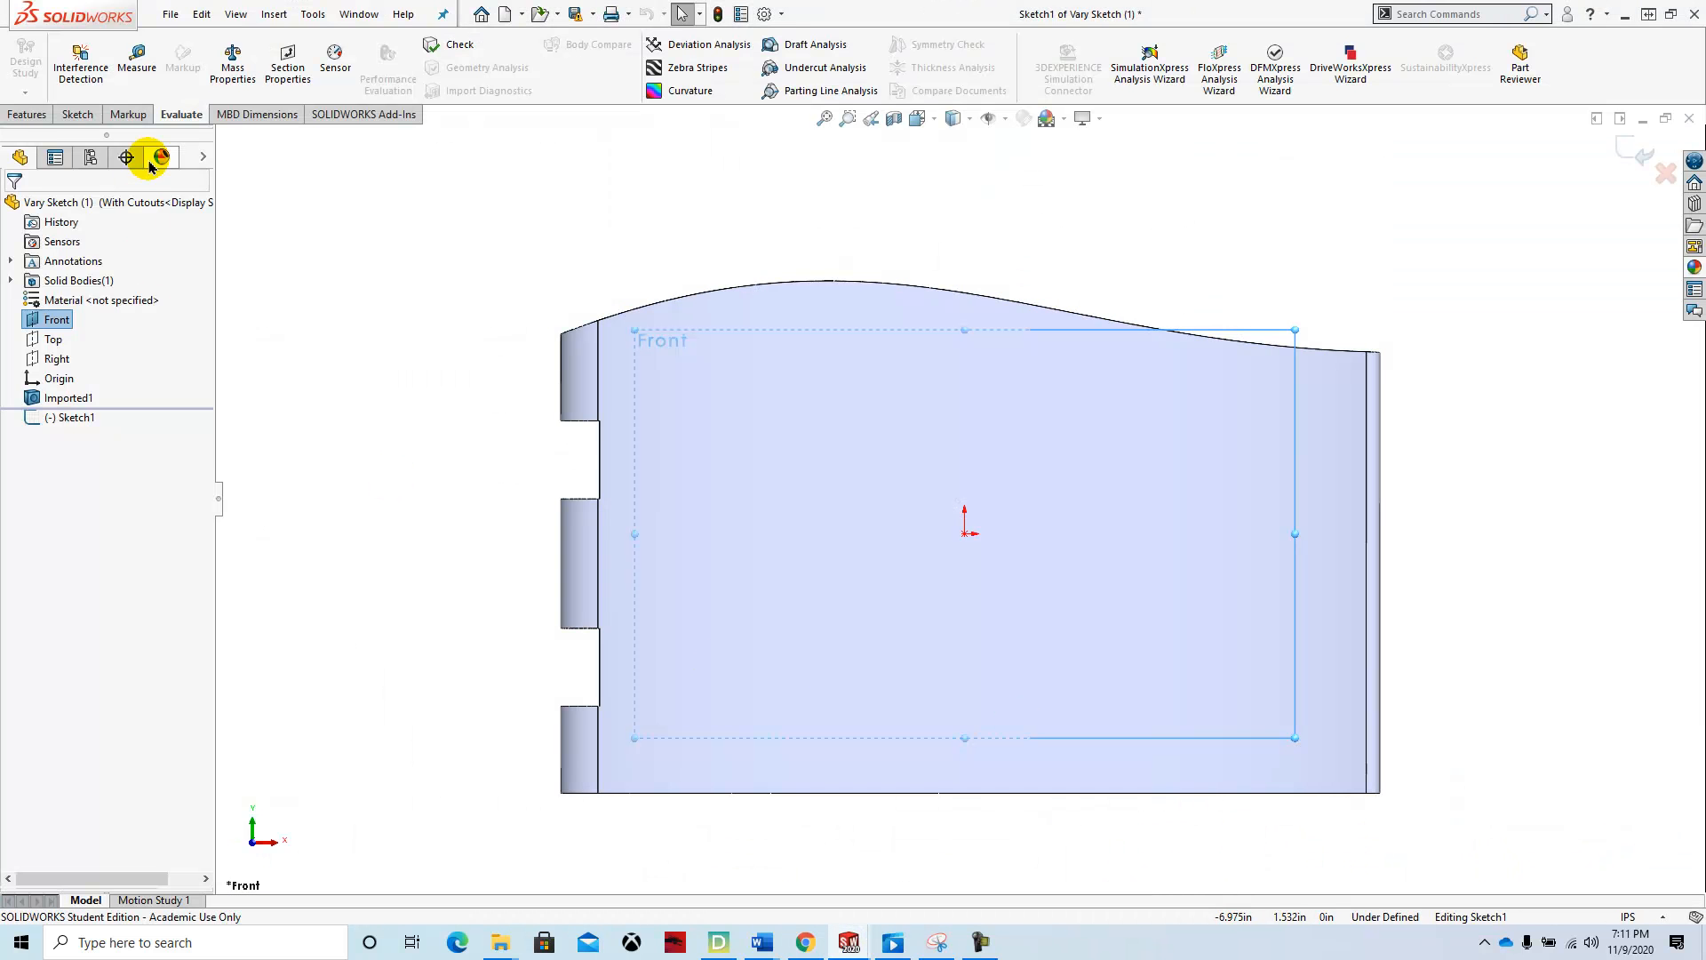
Step: Offset the panel's curved upper edge inward by 0.275 in with Offset Entities
click(78, 114)
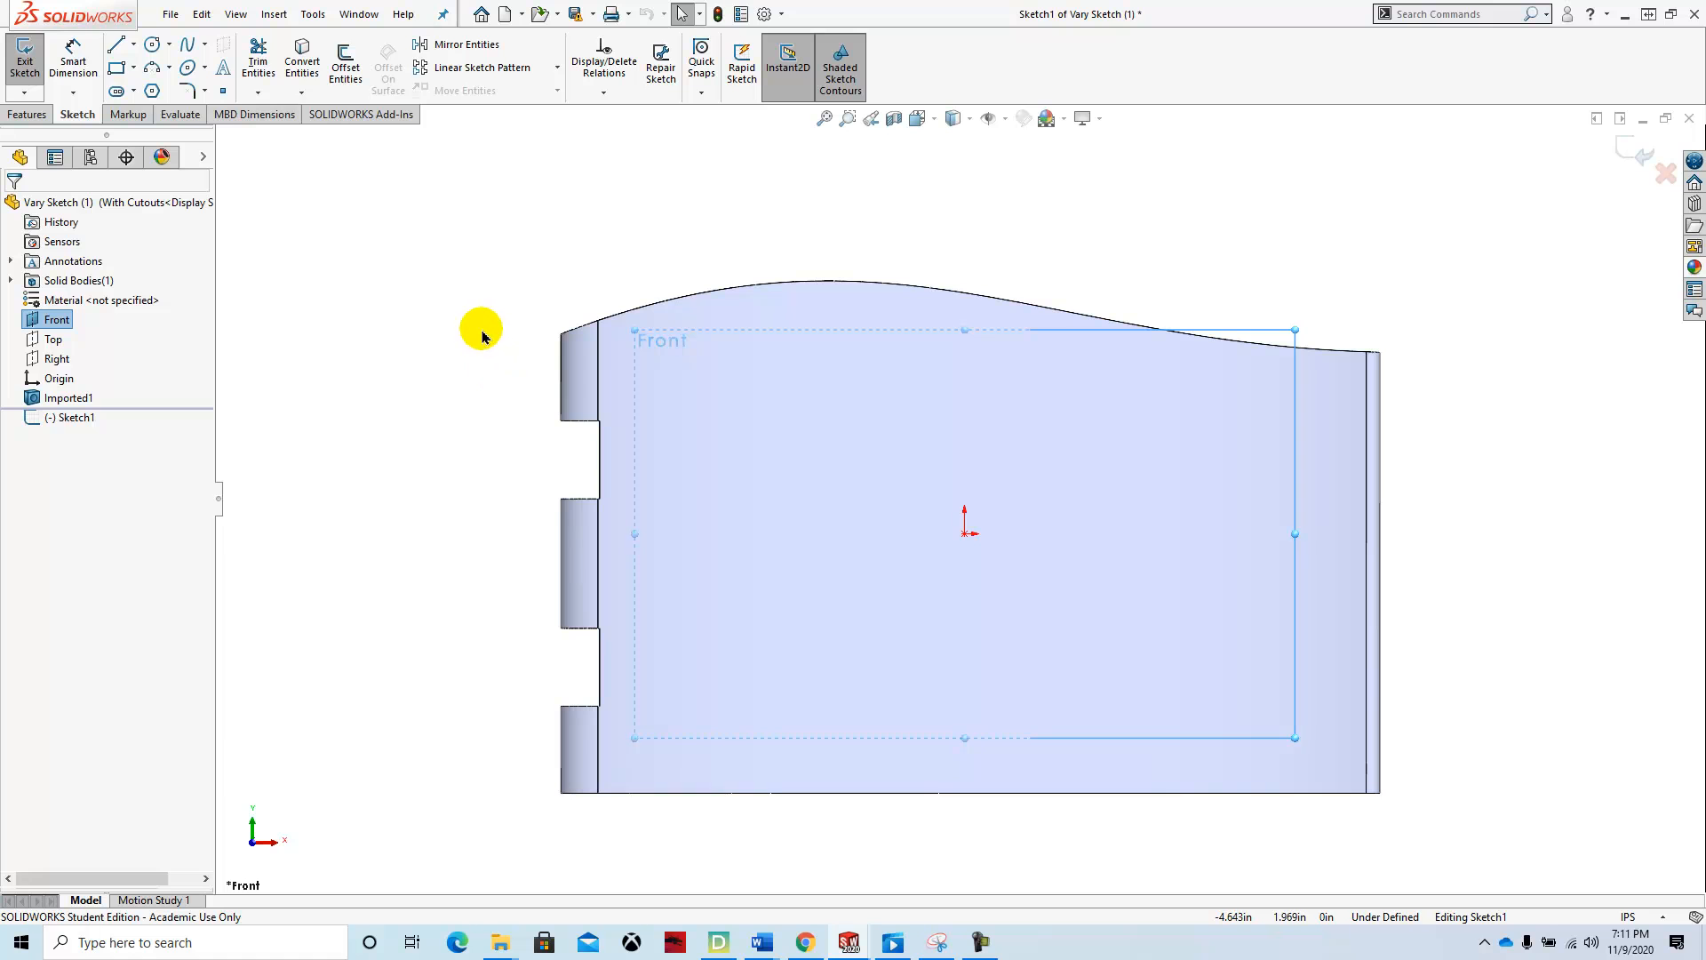
click(346, 64)
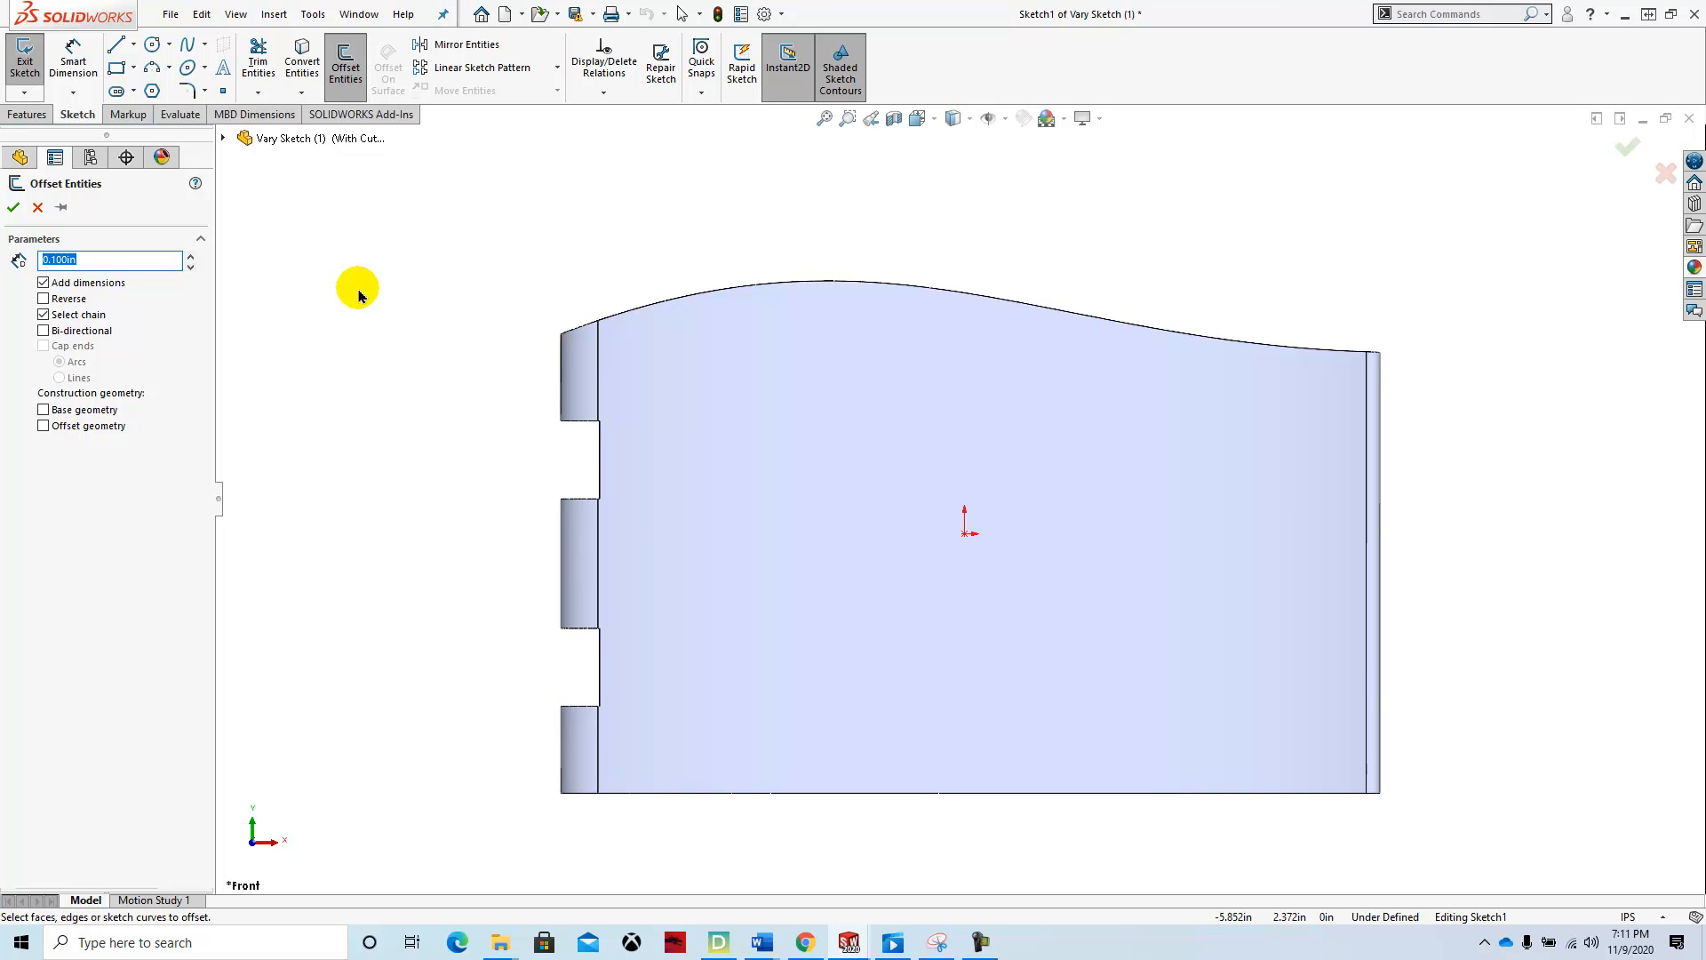
key(BackSpace)
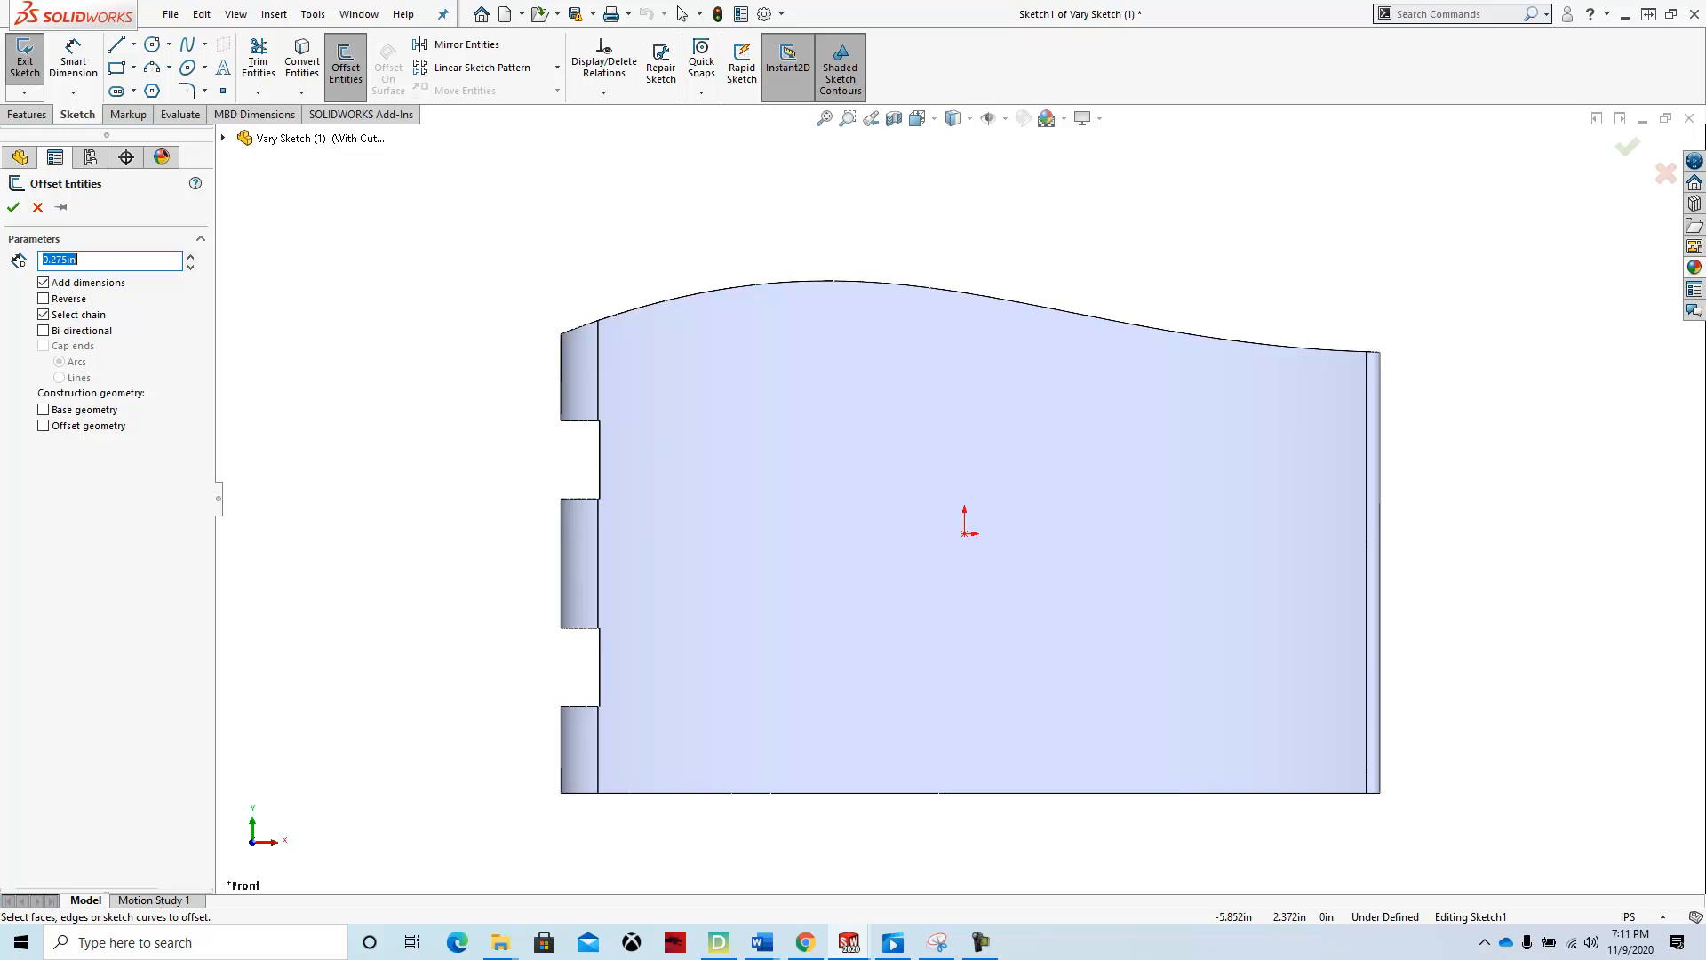
click(788, 286)
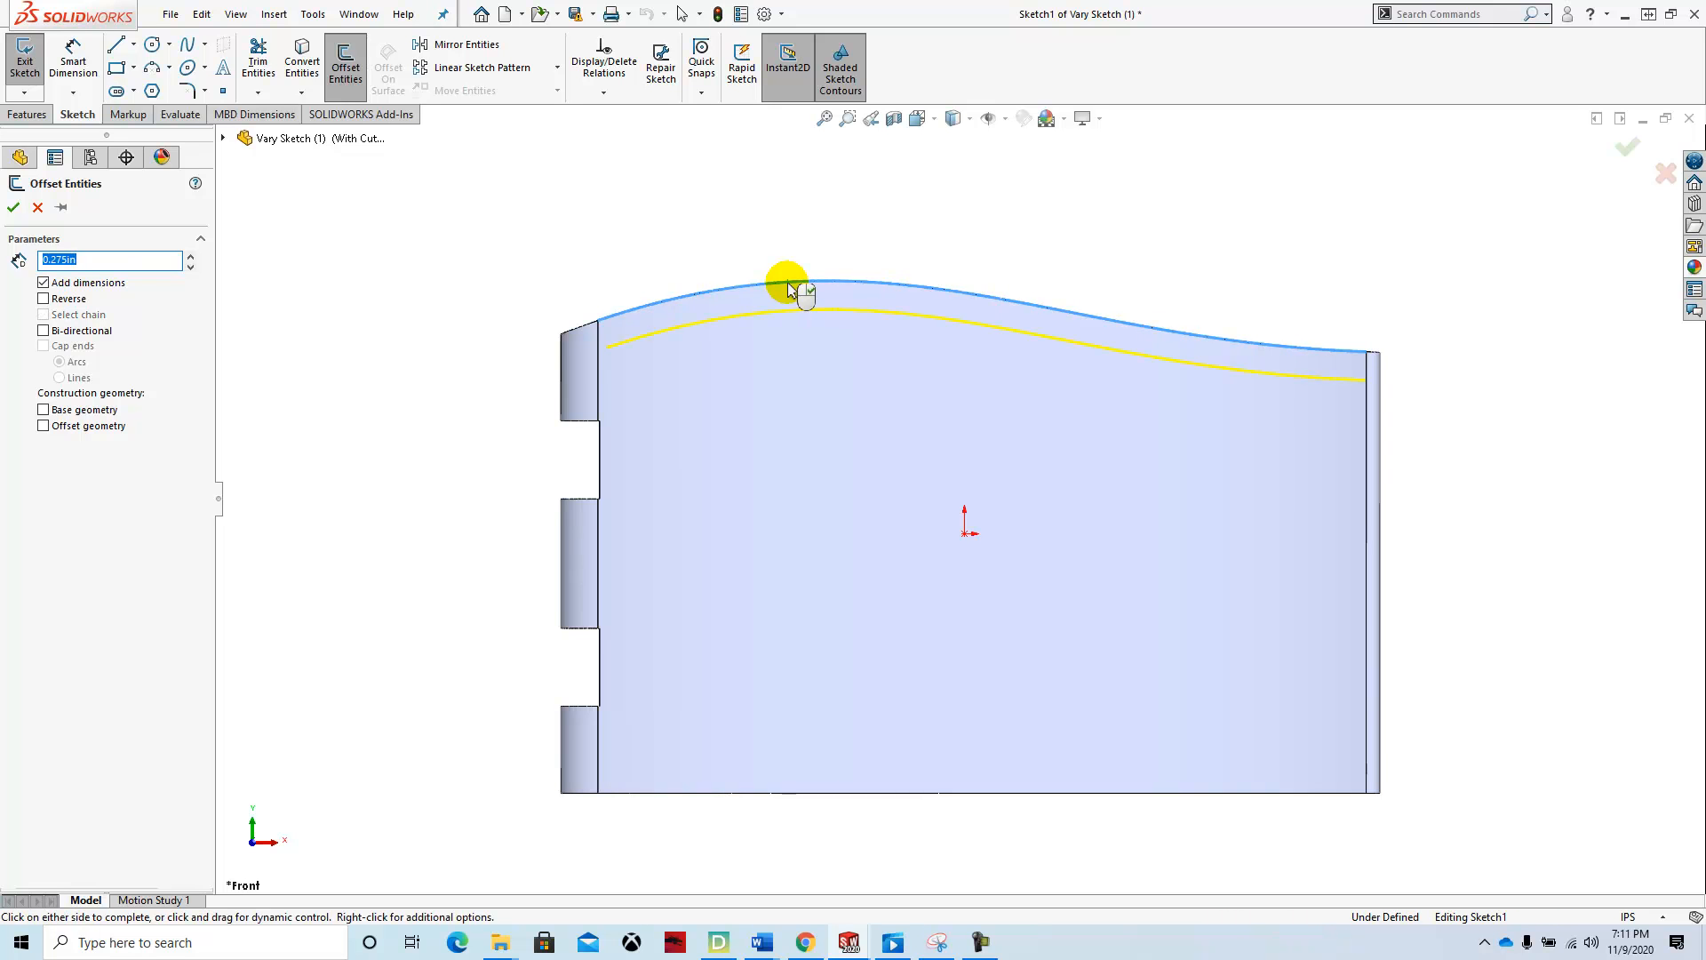
click(789, 286)
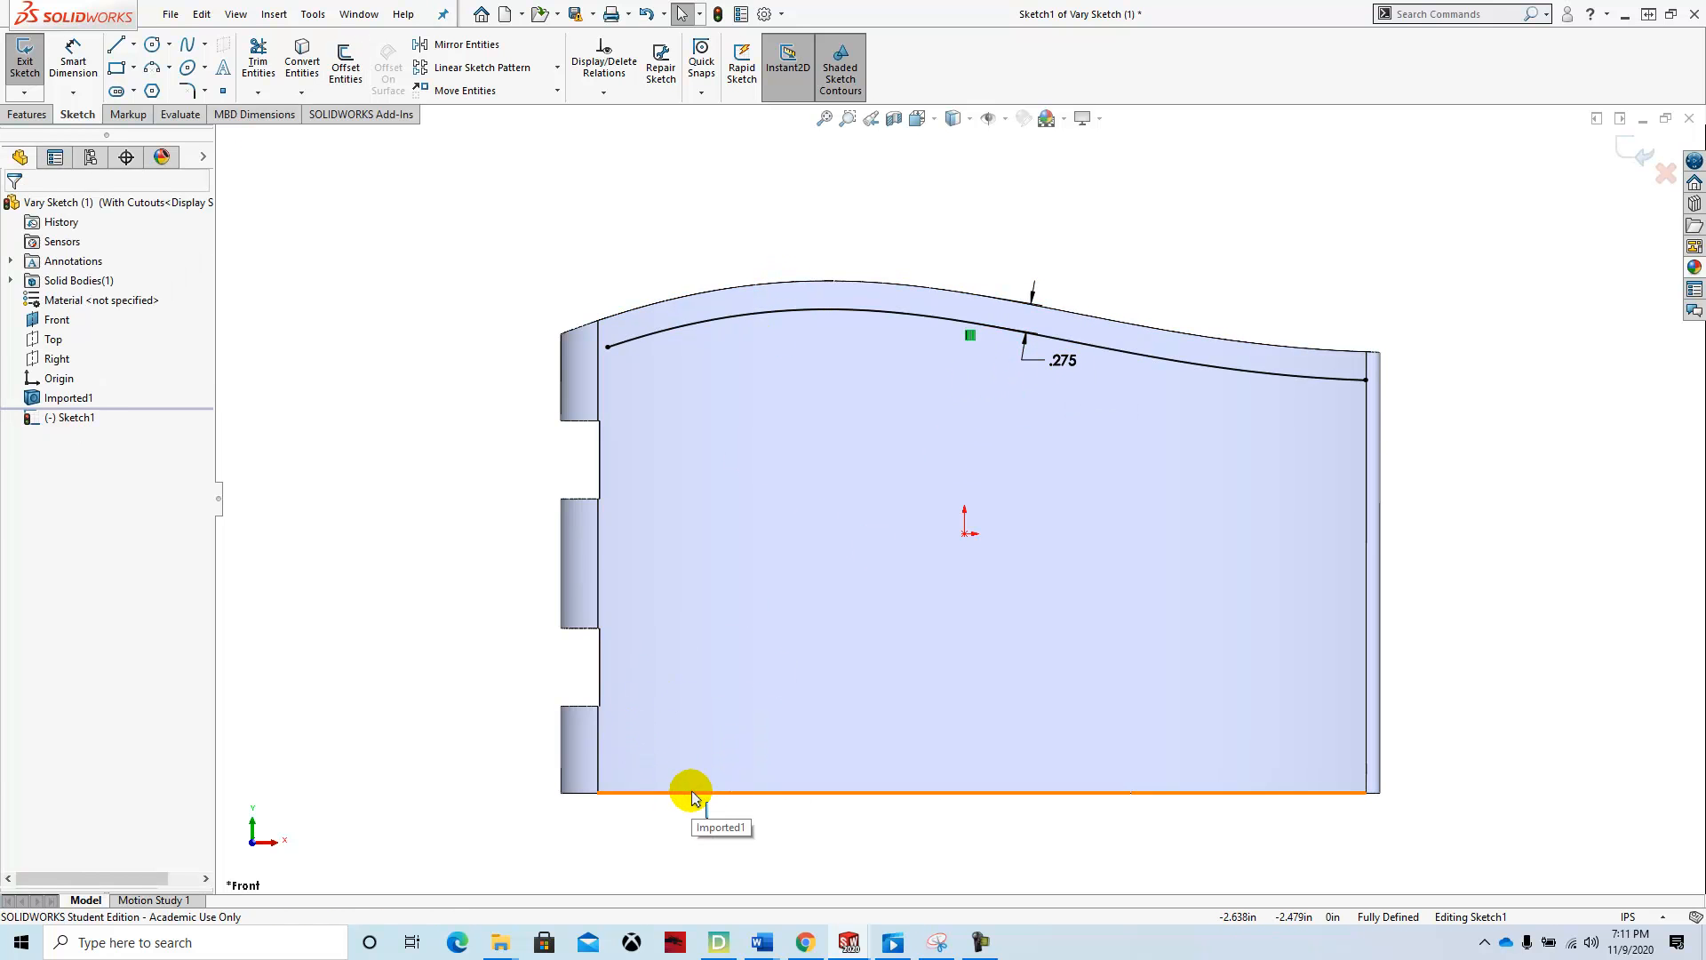
Step: Offset the panel's straight bottom edge by 0.275 in, reversed so the new line lies inside the panel
click(343, 64)
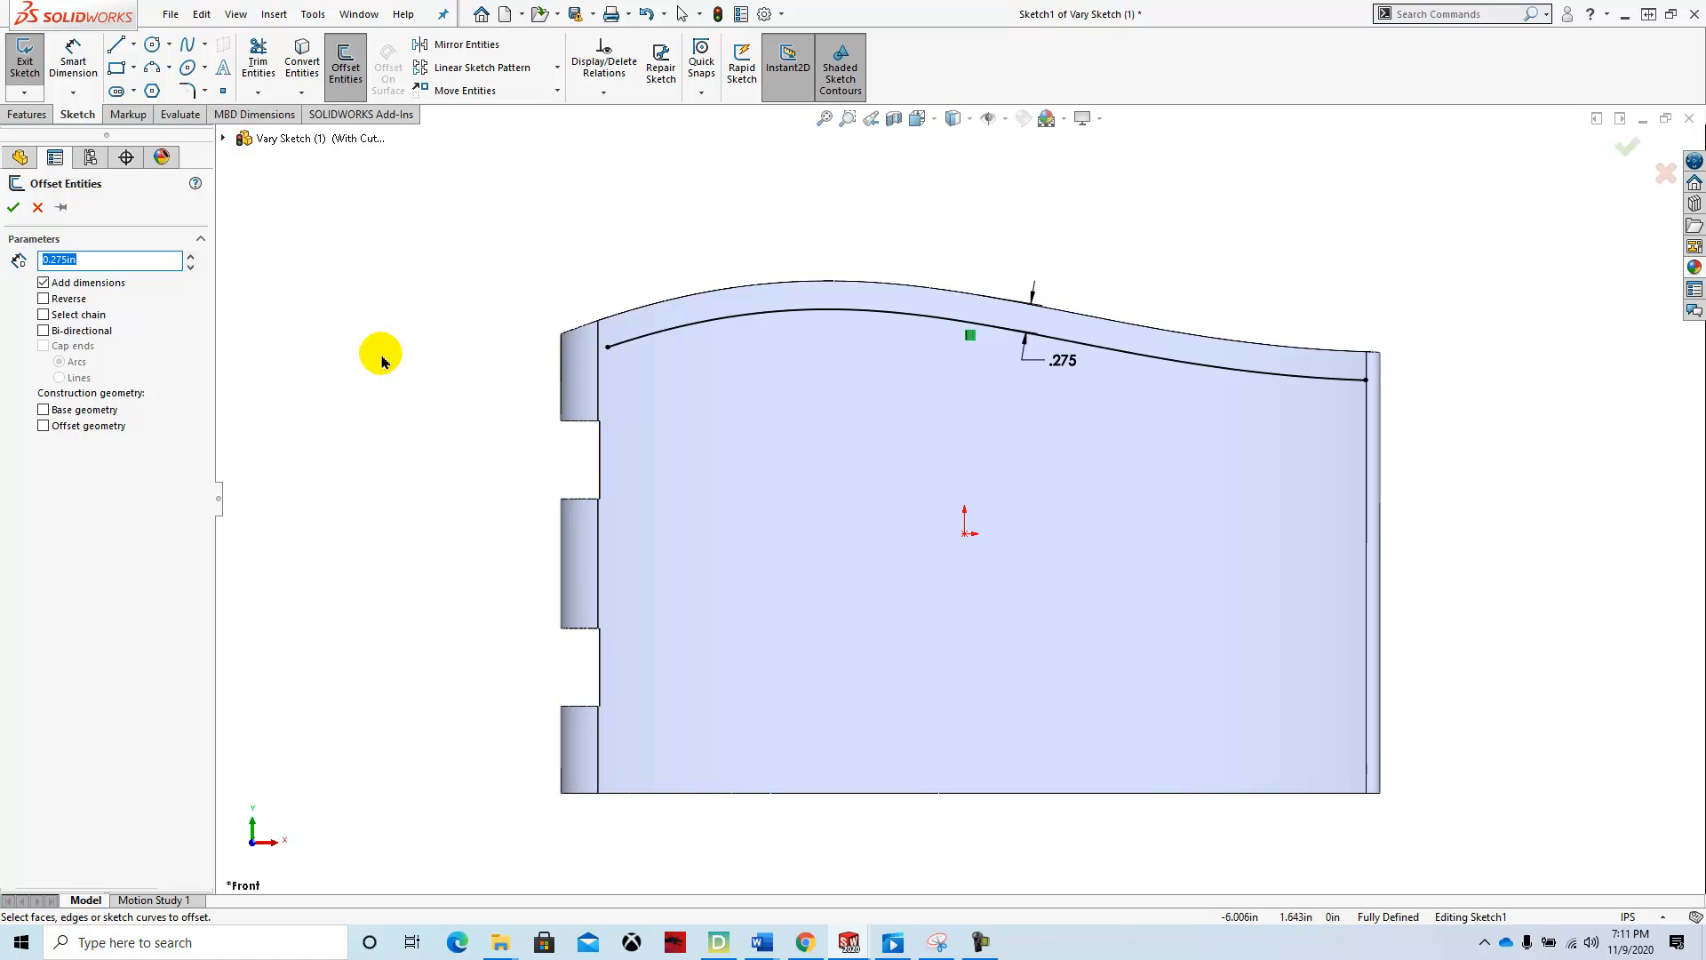
click(860, 793)
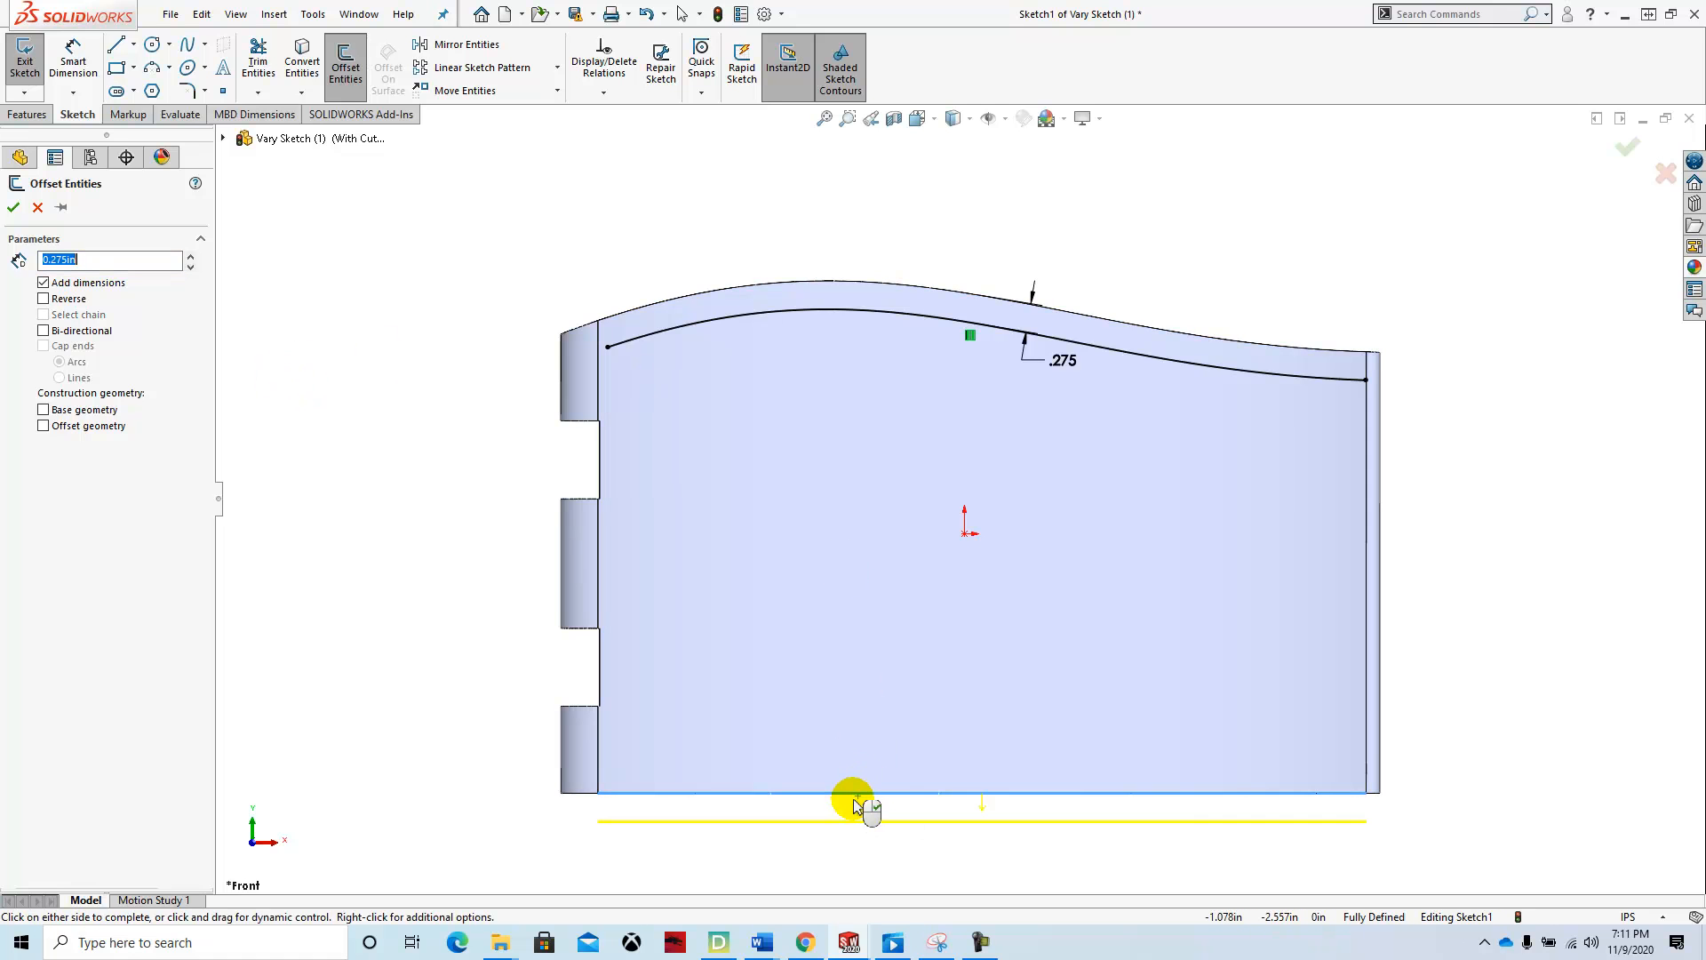
click(44, 299)
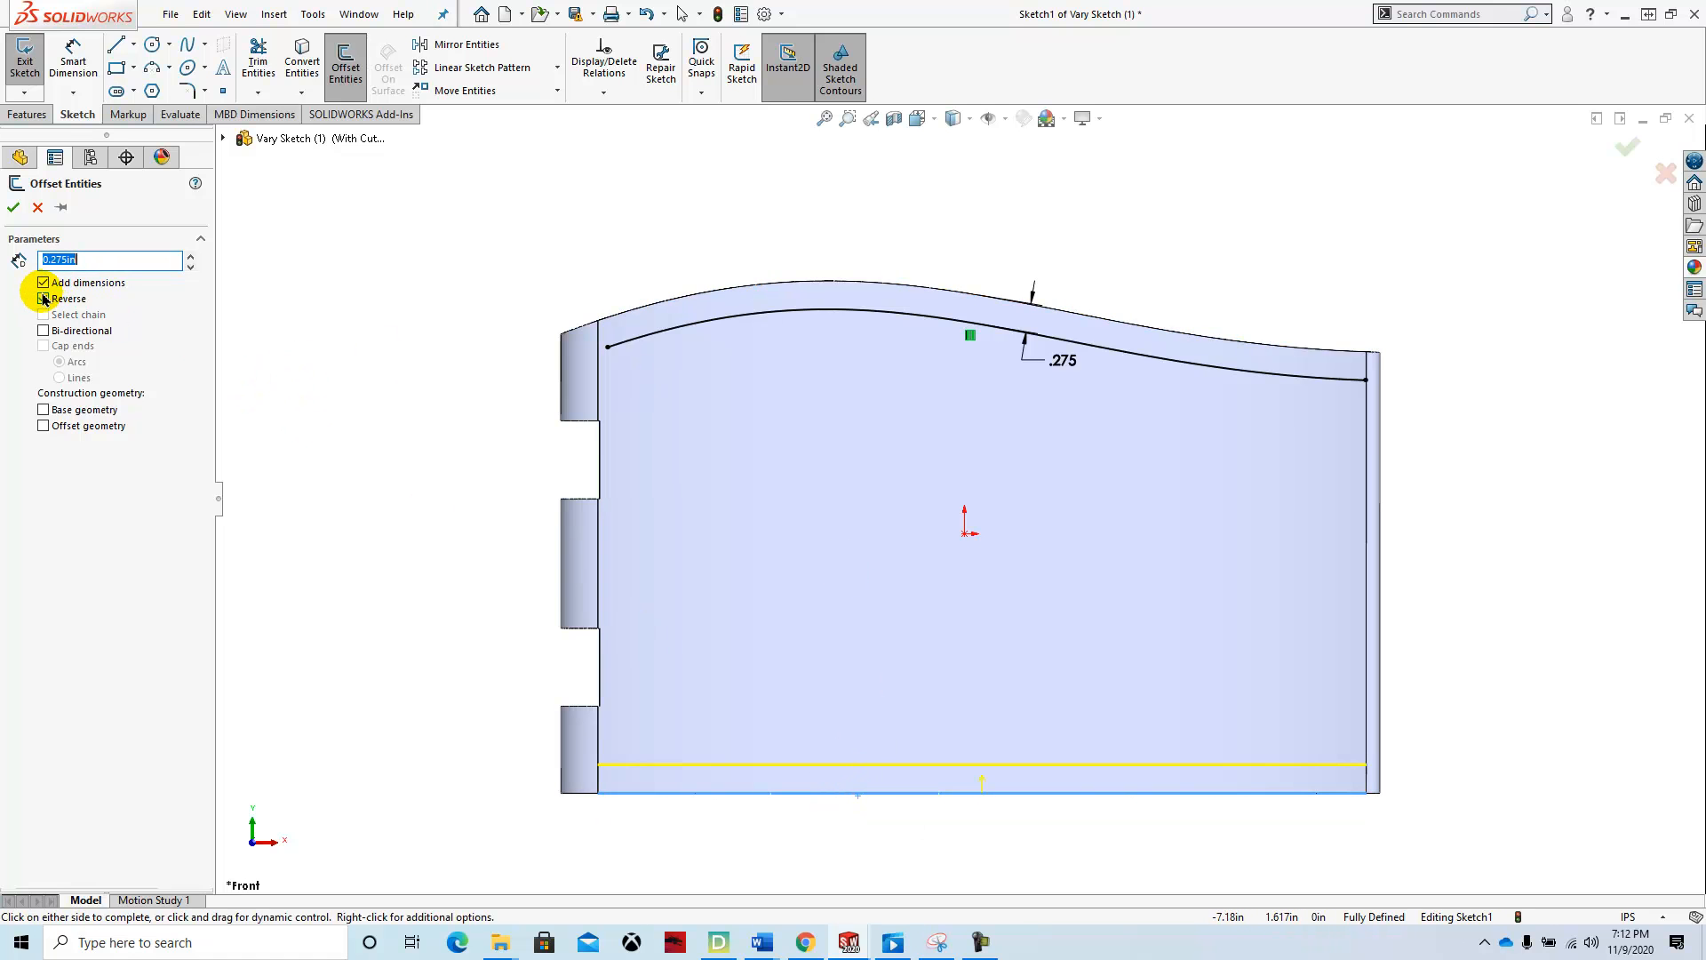
click(13, 207)
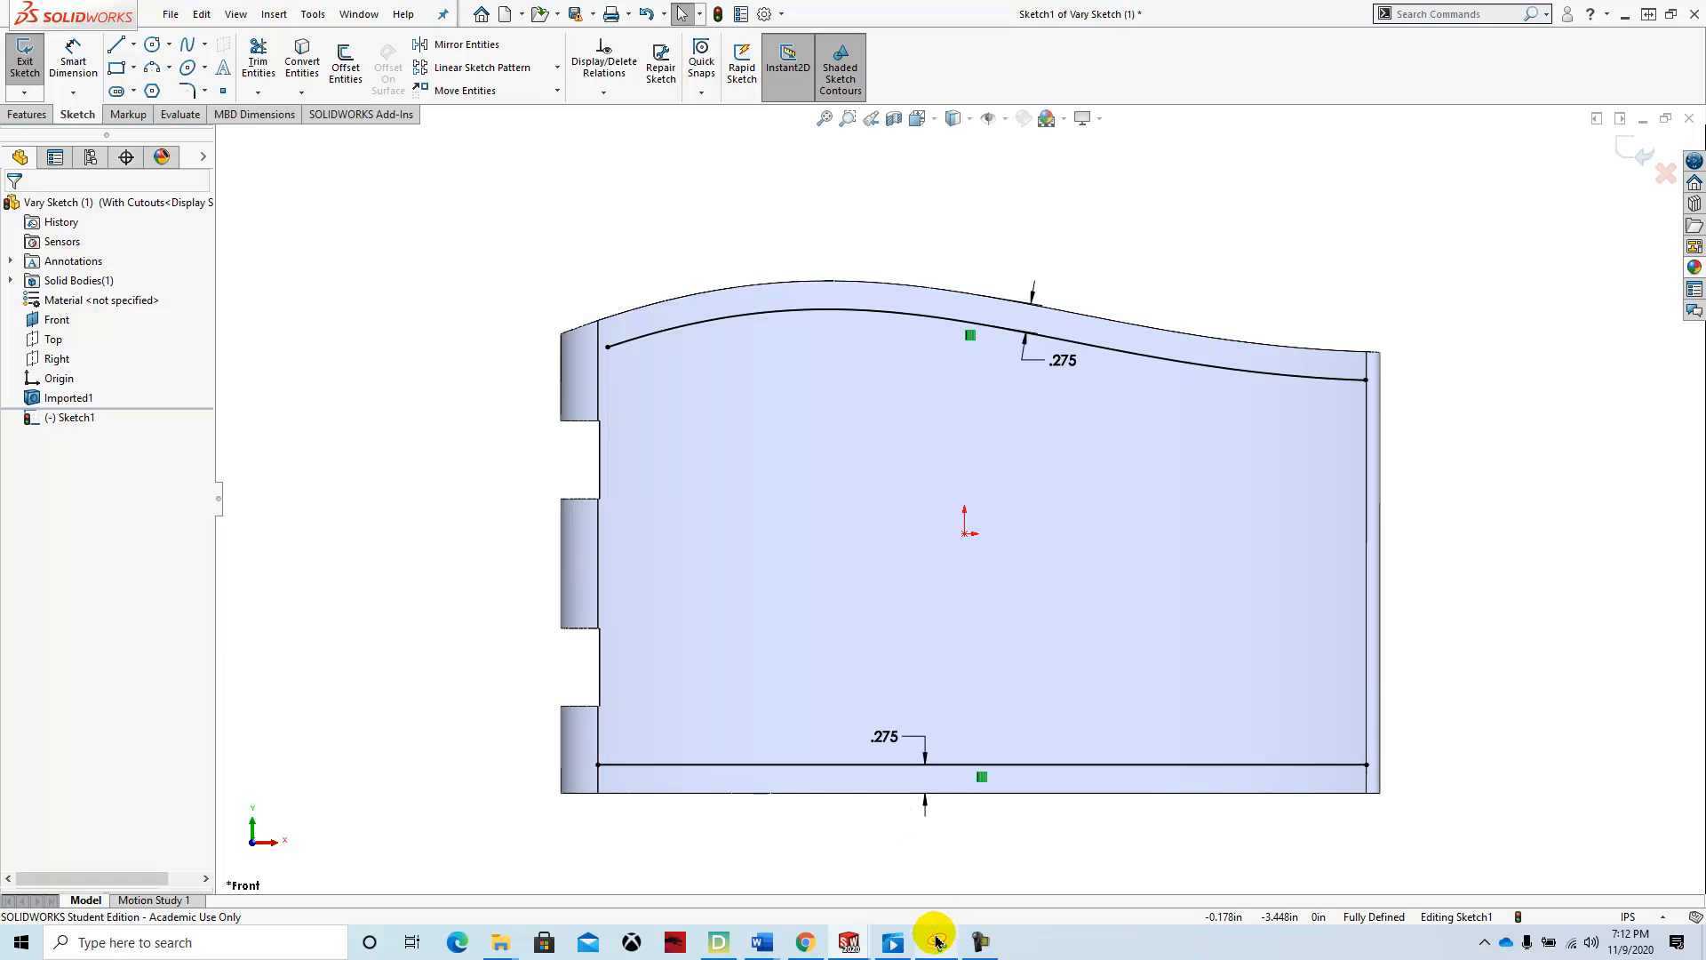
Step: Switch to the Chrome PDF and read the instructions on extending the offset spline and line
click(849, 944)
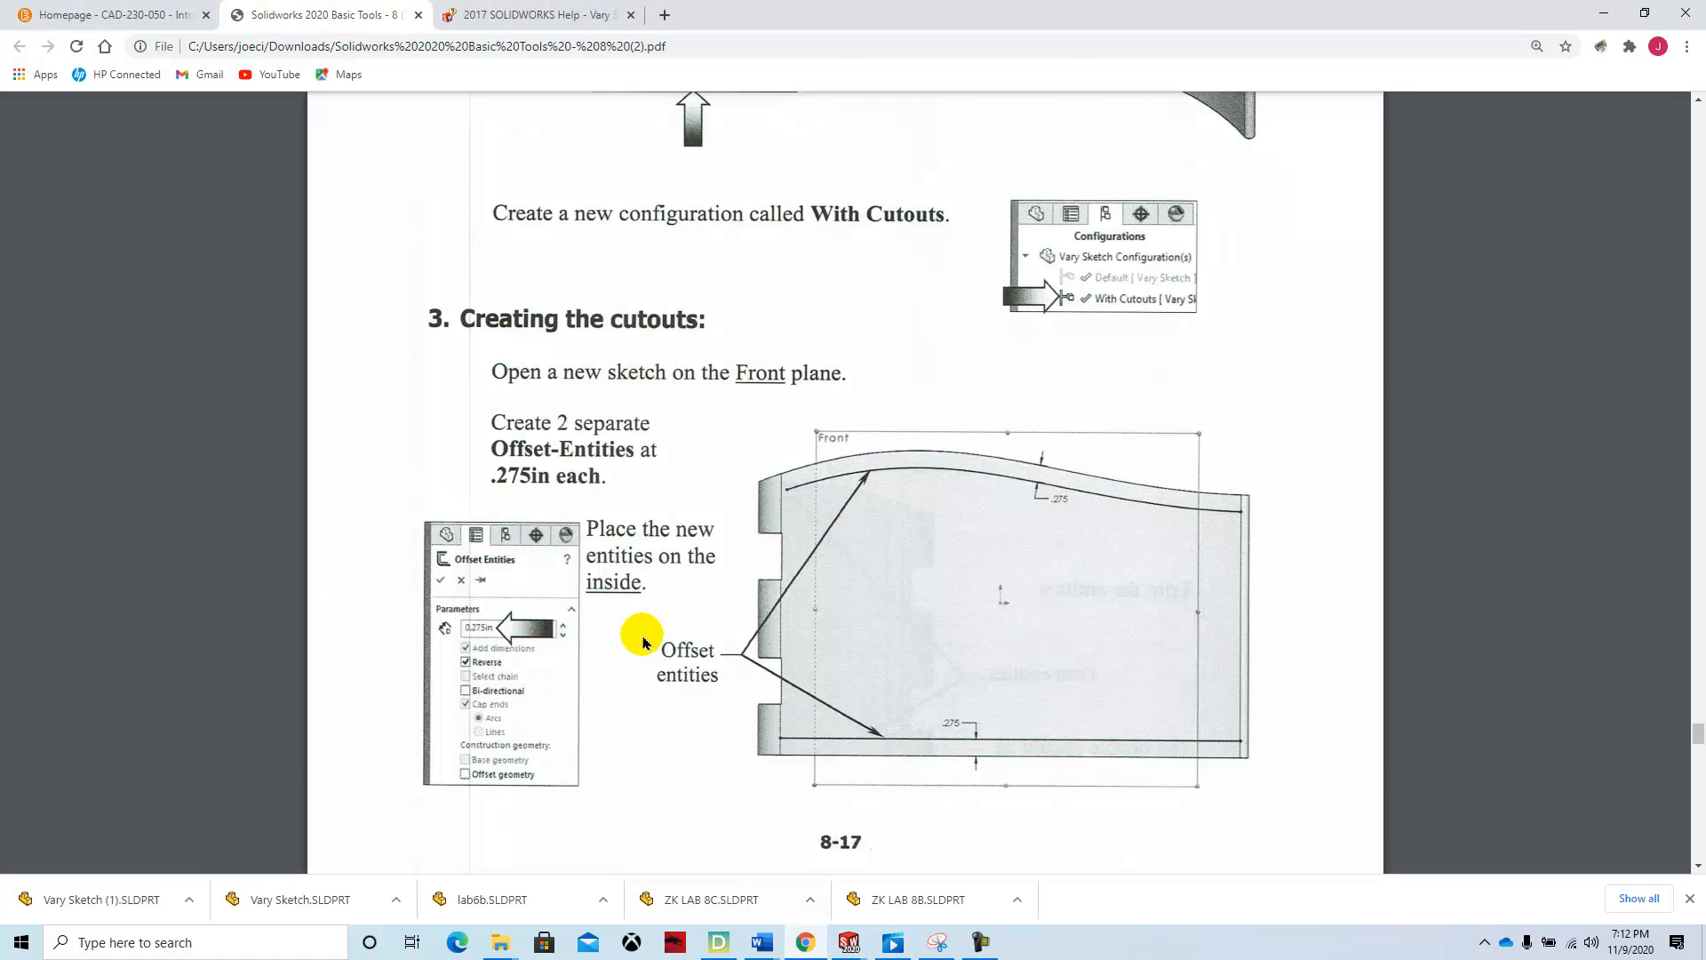
scroll(822, 658, down, 5)
scroll(831, 662, down, 5)
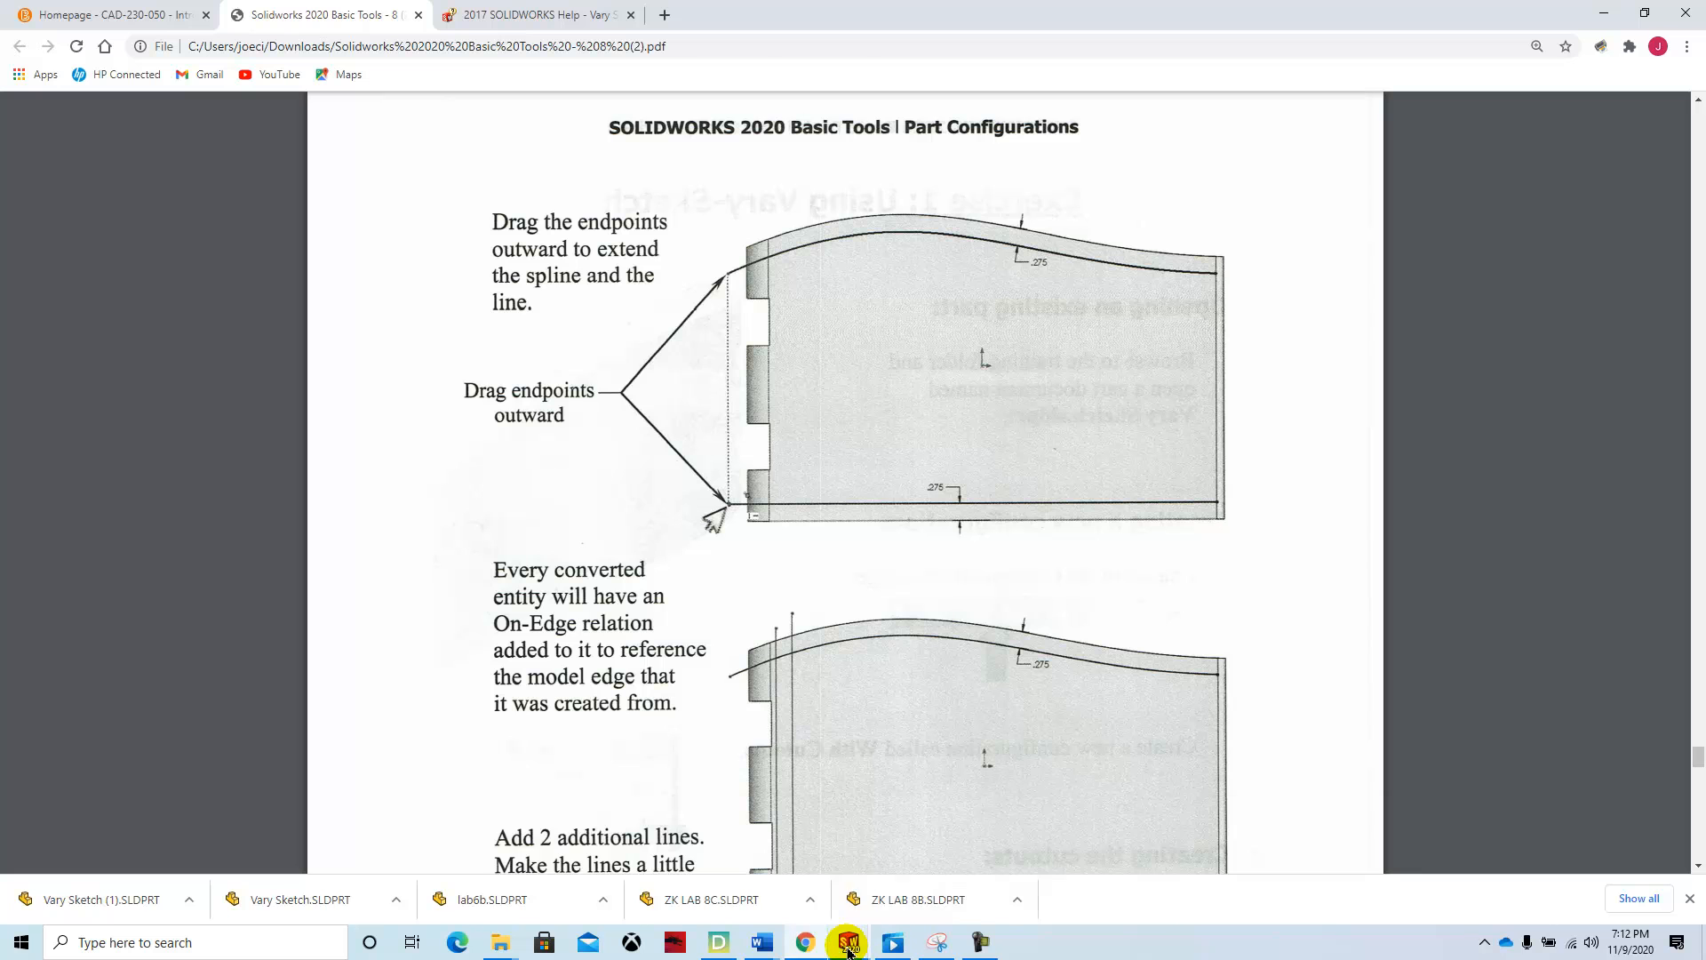
Step: Back in the SOLIDWORKS sketch, extend the left ends of the offset spline and line past the hinge edge to about X -4.4 in
mouse_move(849, 947)
click(1330, 864)
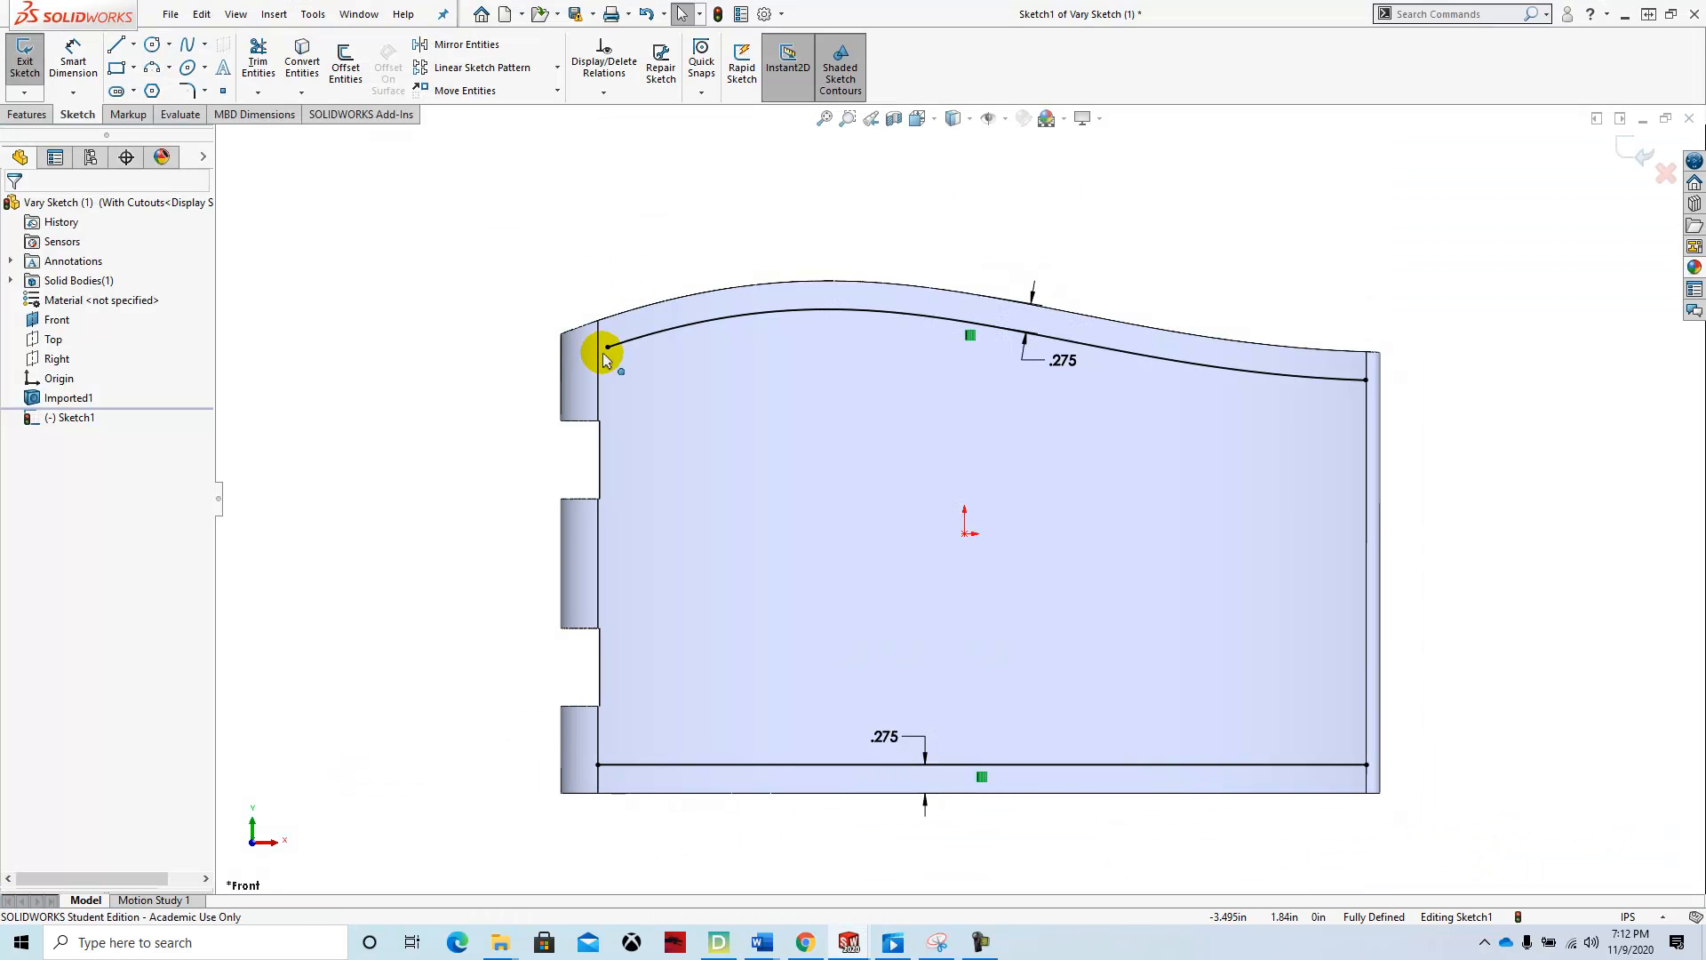
drag(607, 347, 508, 386)
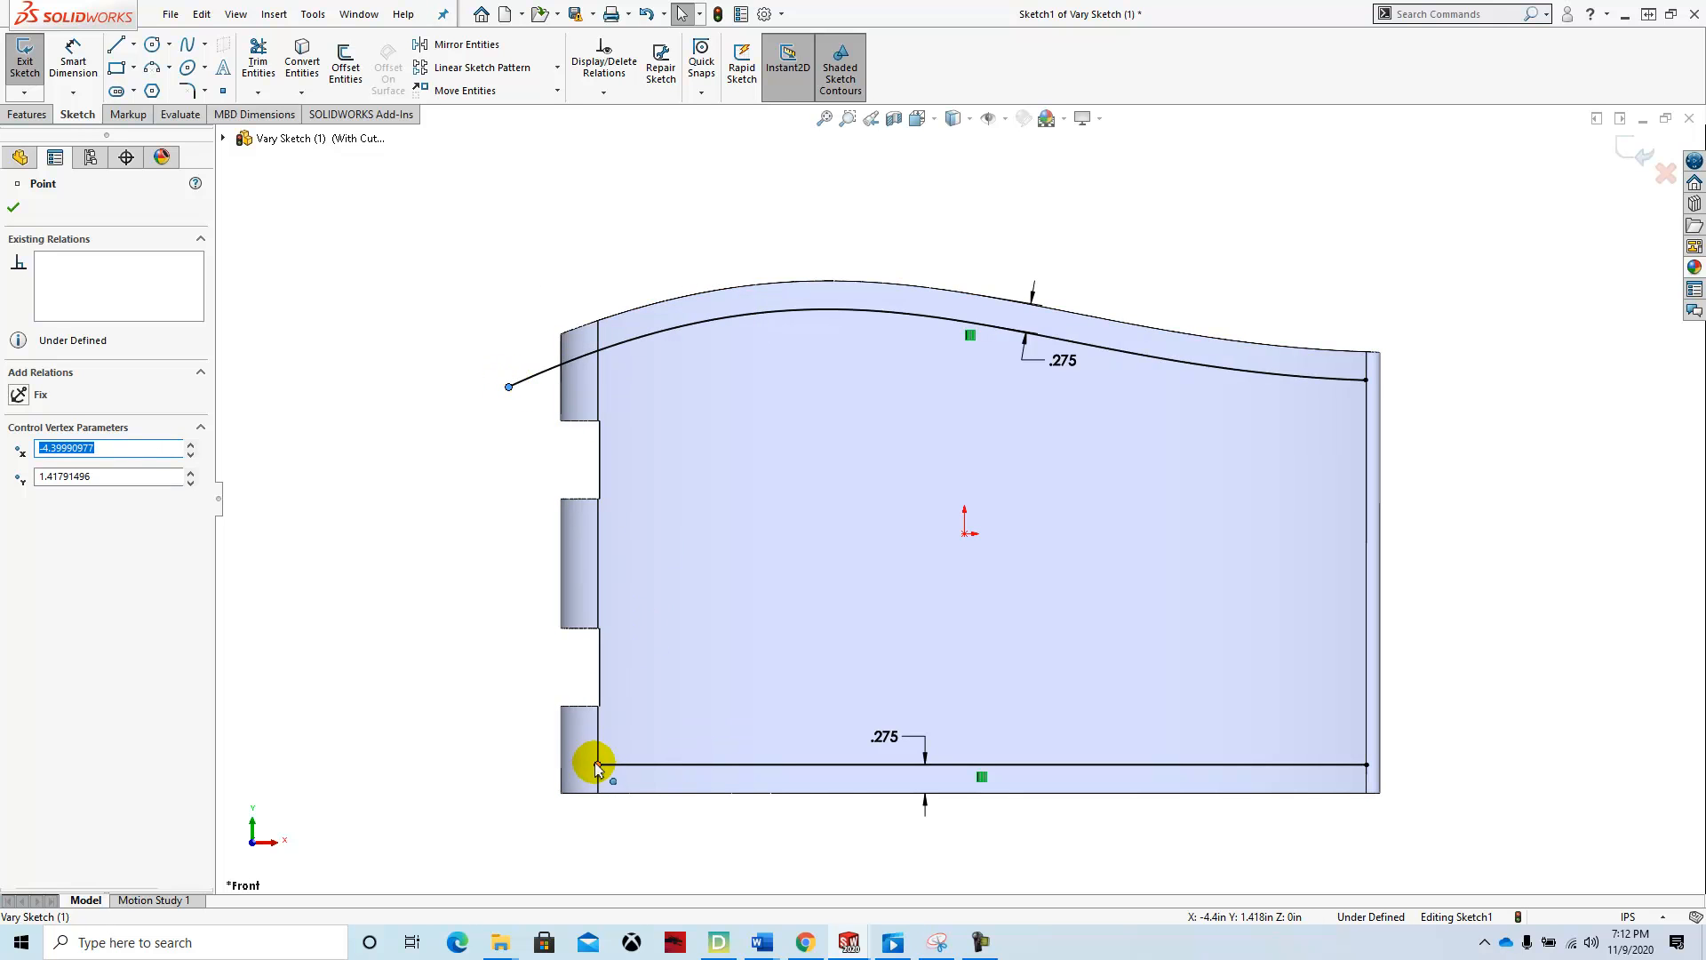
drag(598, 766, 507, 758)
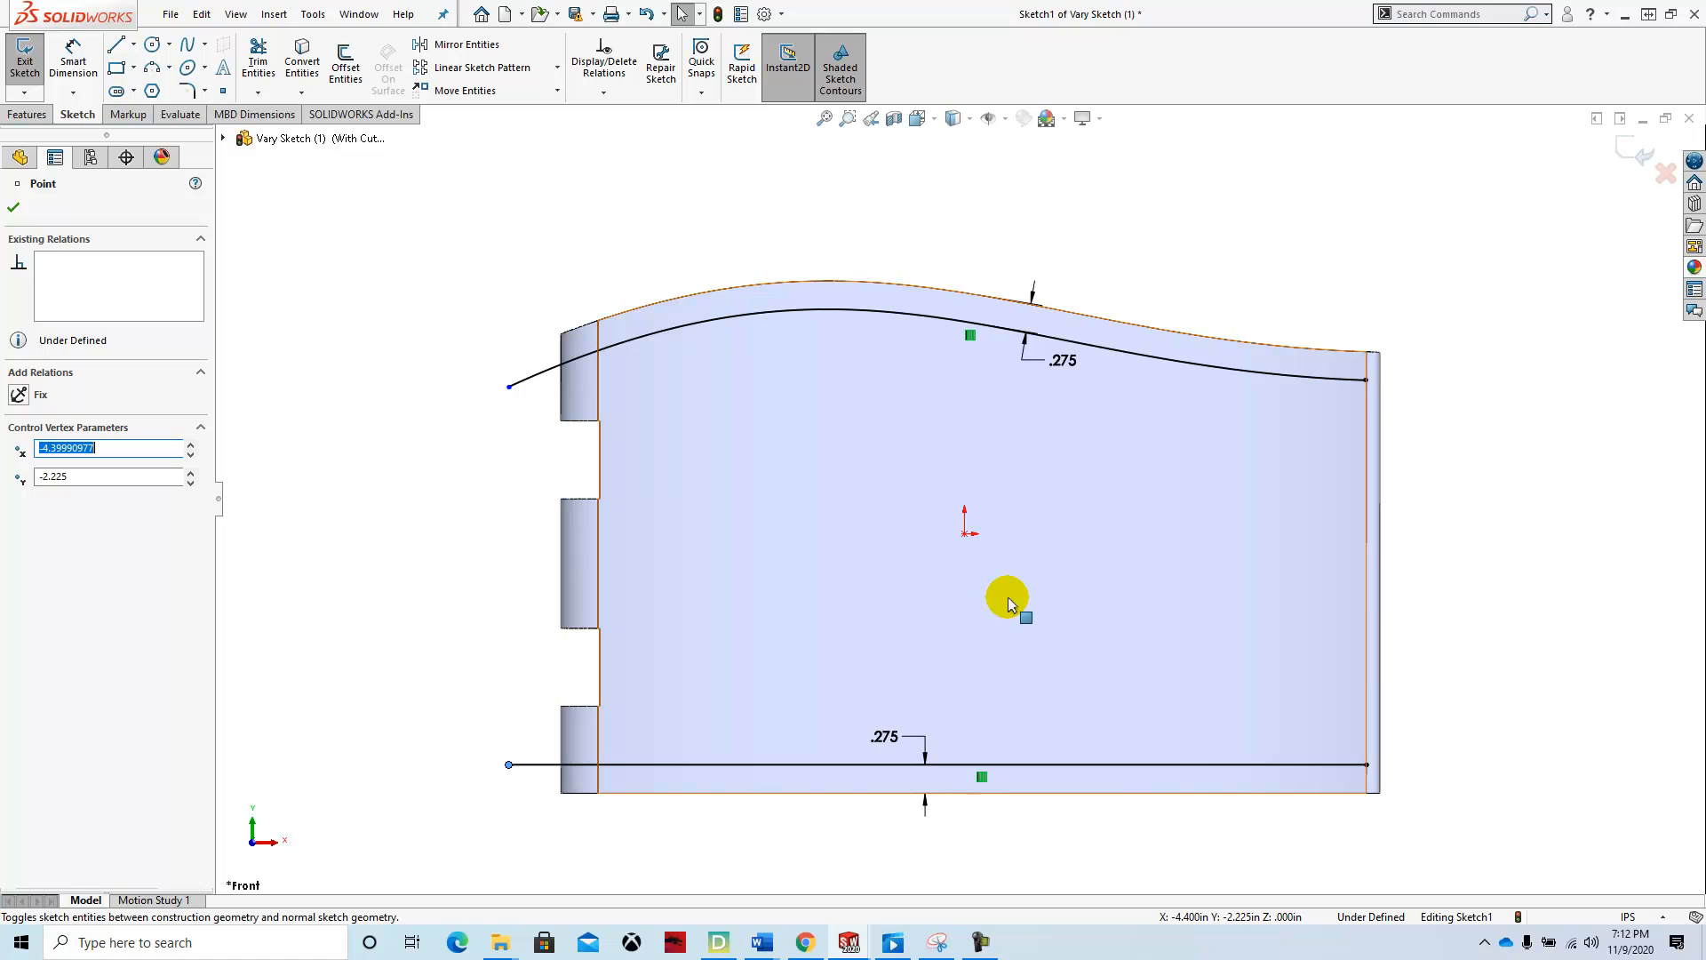
Step: Read the Chrome PDF instructions on adding two lines and trimming the profile, and return to the Vary Sketch (1) part in SOLIDWORKS
click(806, 940)
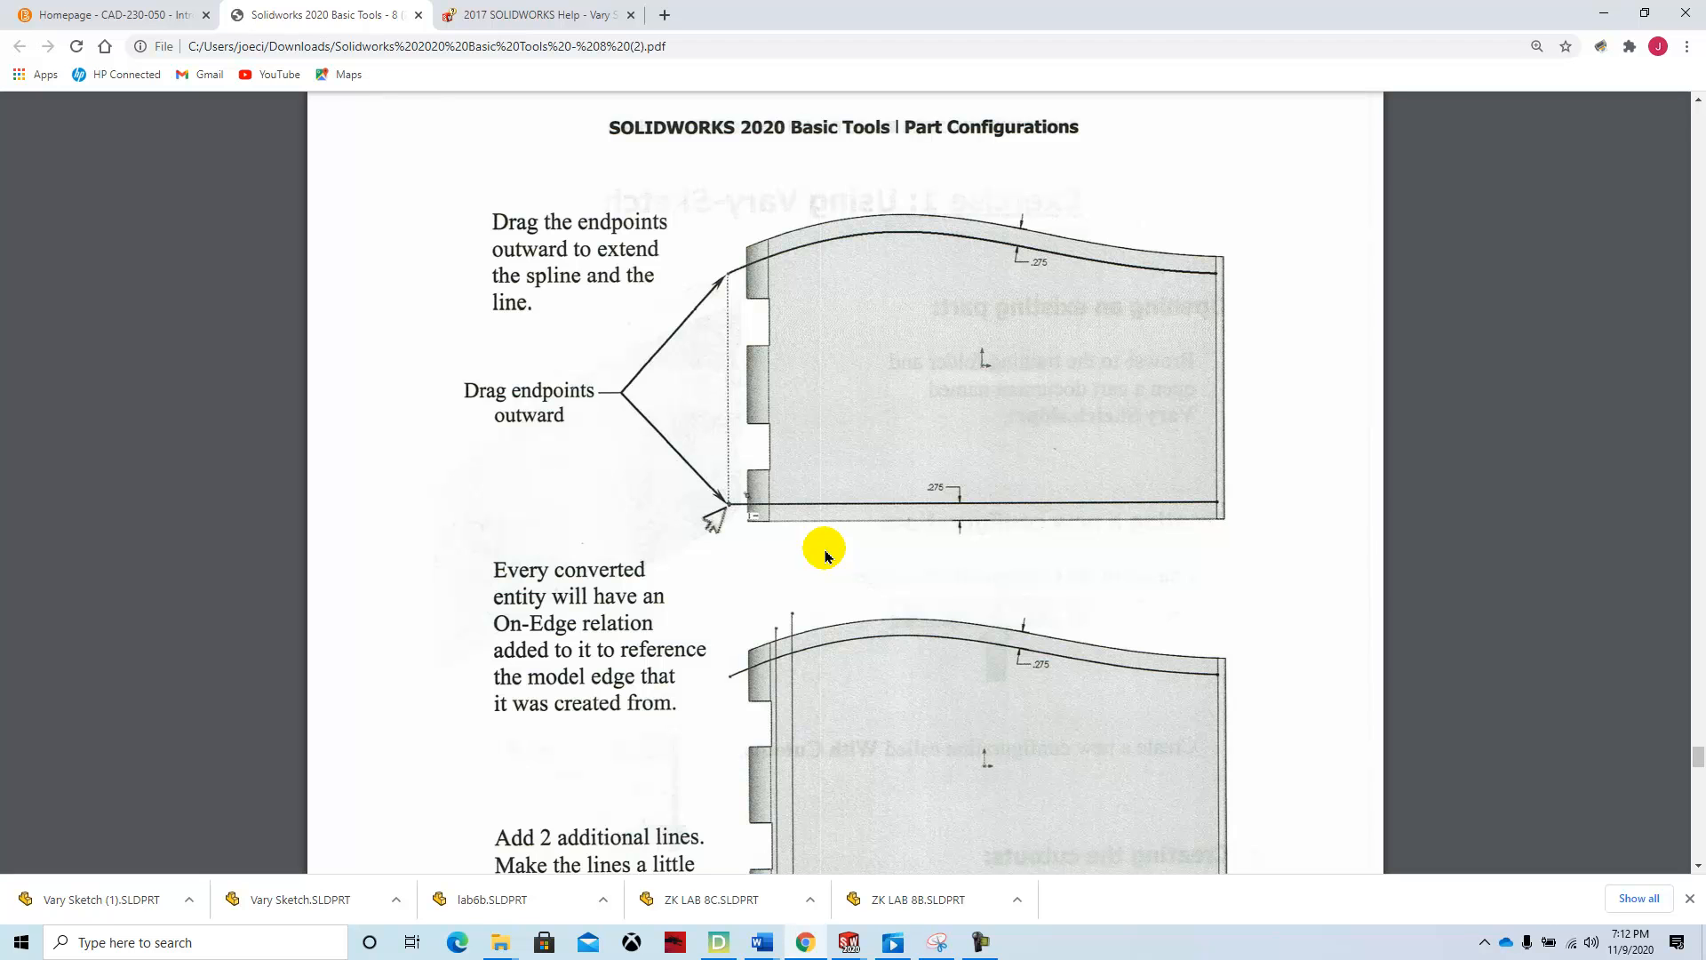
scroll(685, 545, down, 3)
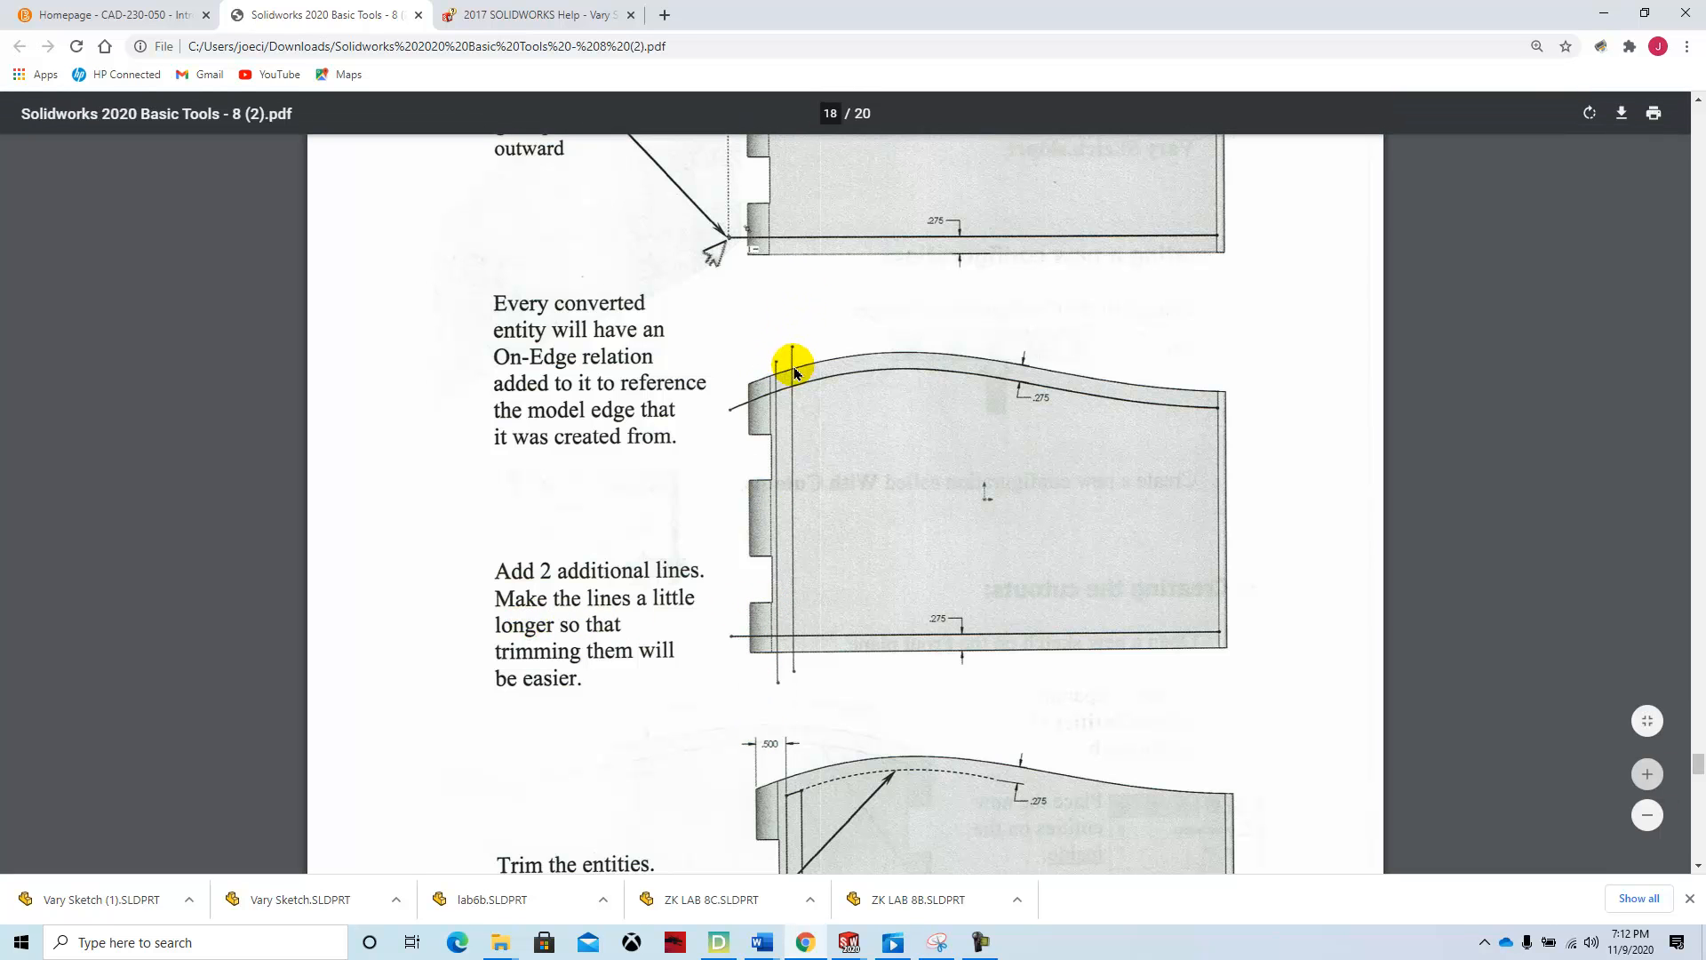
scroll(569, 587, down, 5)
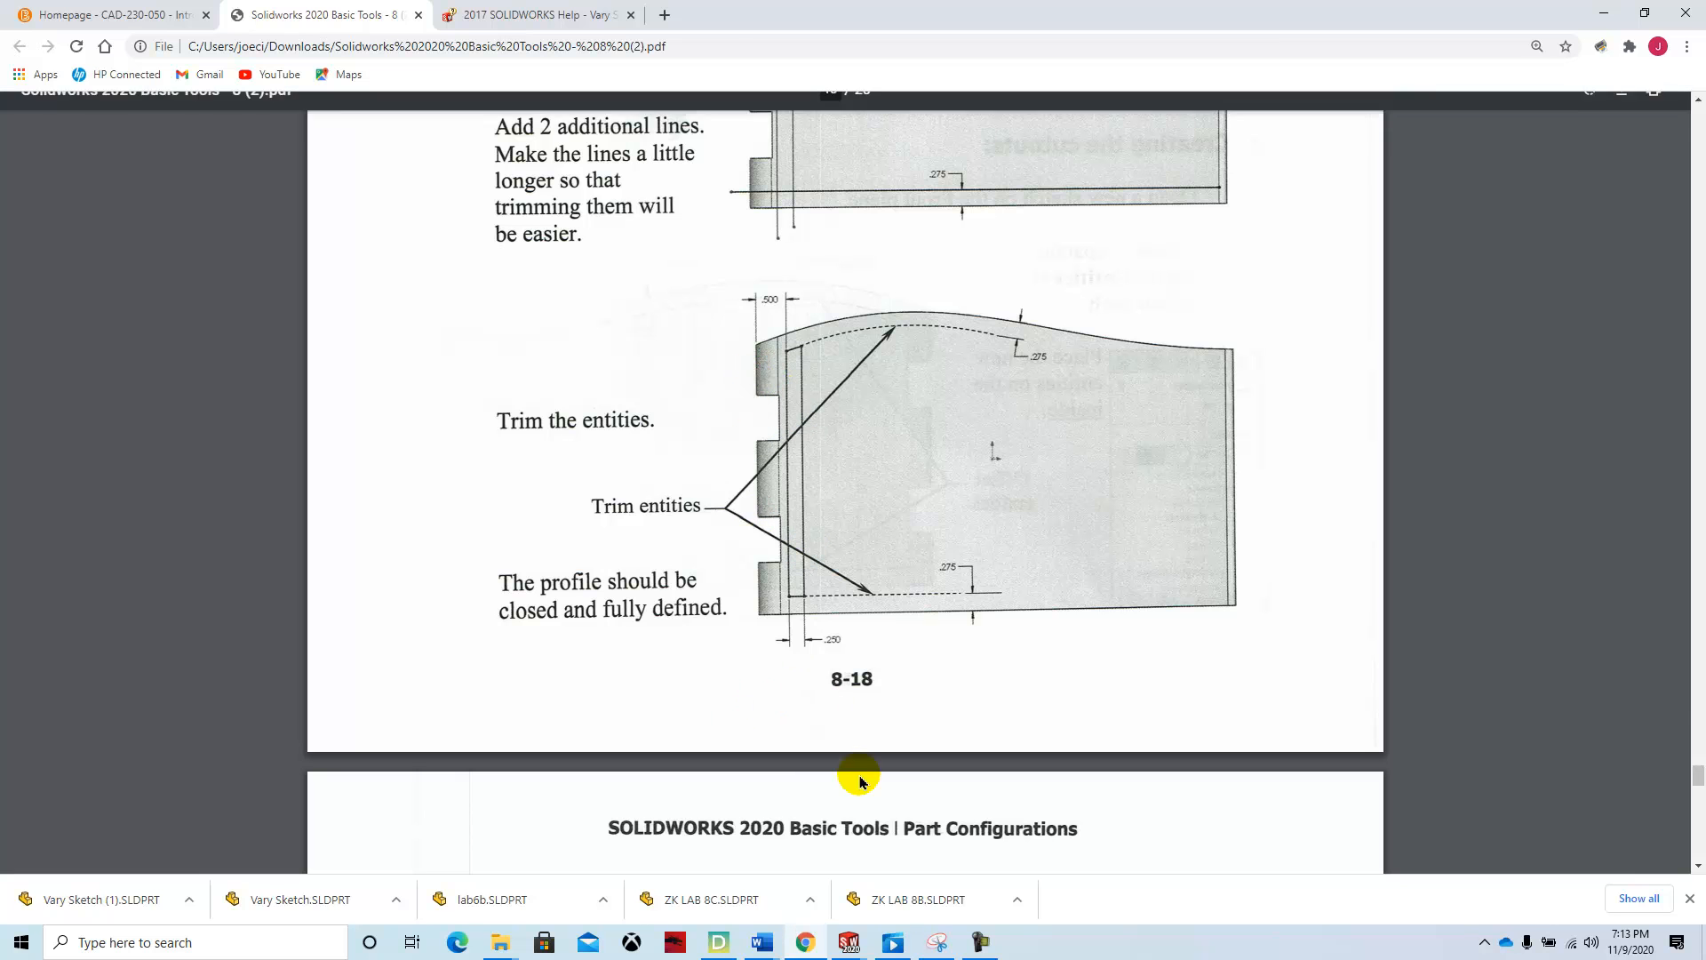
mouse_move(851, 944)
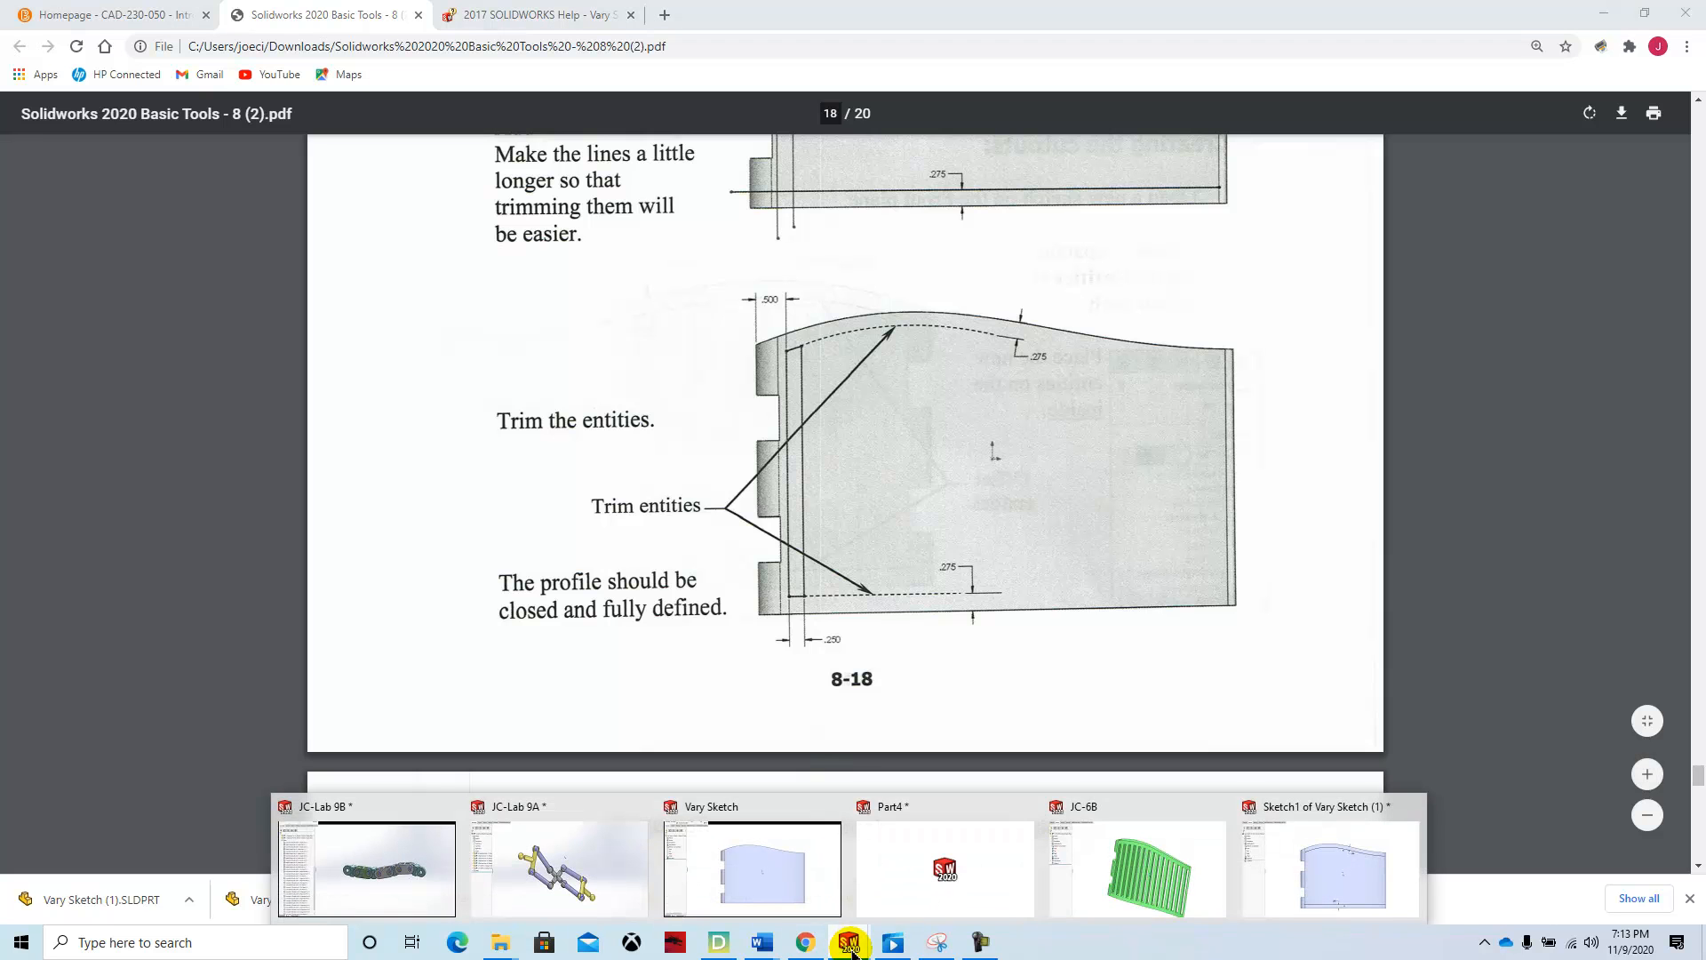
click(1312, 884)
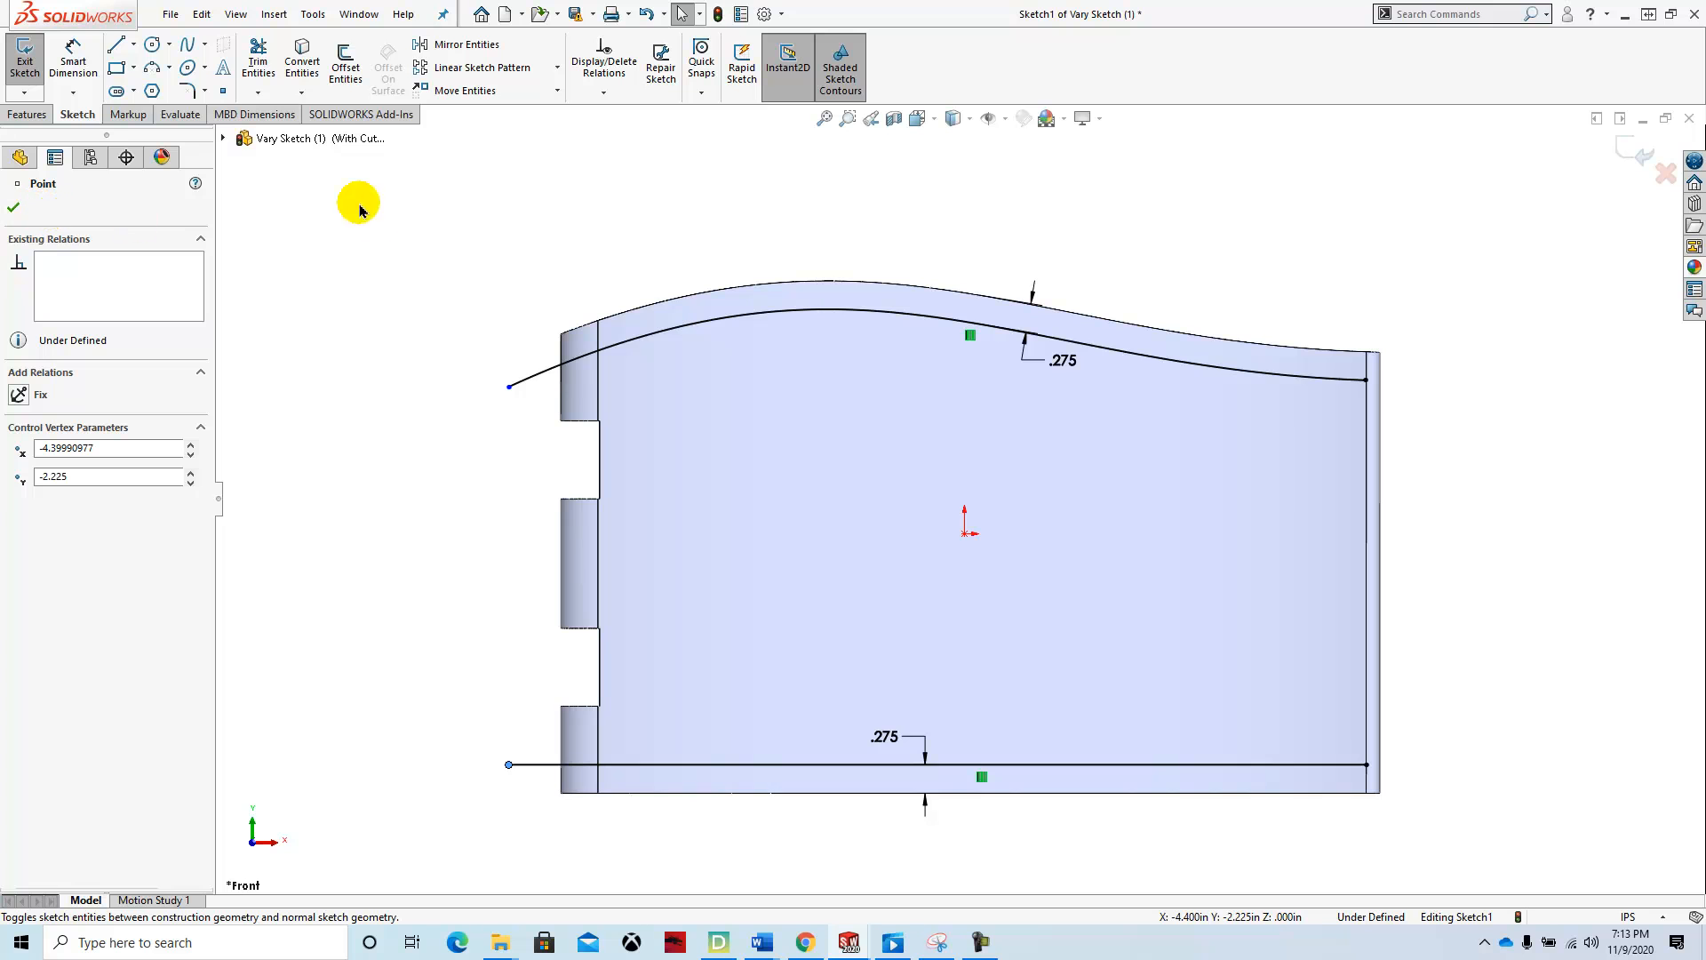
Step: Sketch a vertical line about 5.56 in long, about 0.64 in from the panel's left edge, crossing both offset entities
click(382, 271)
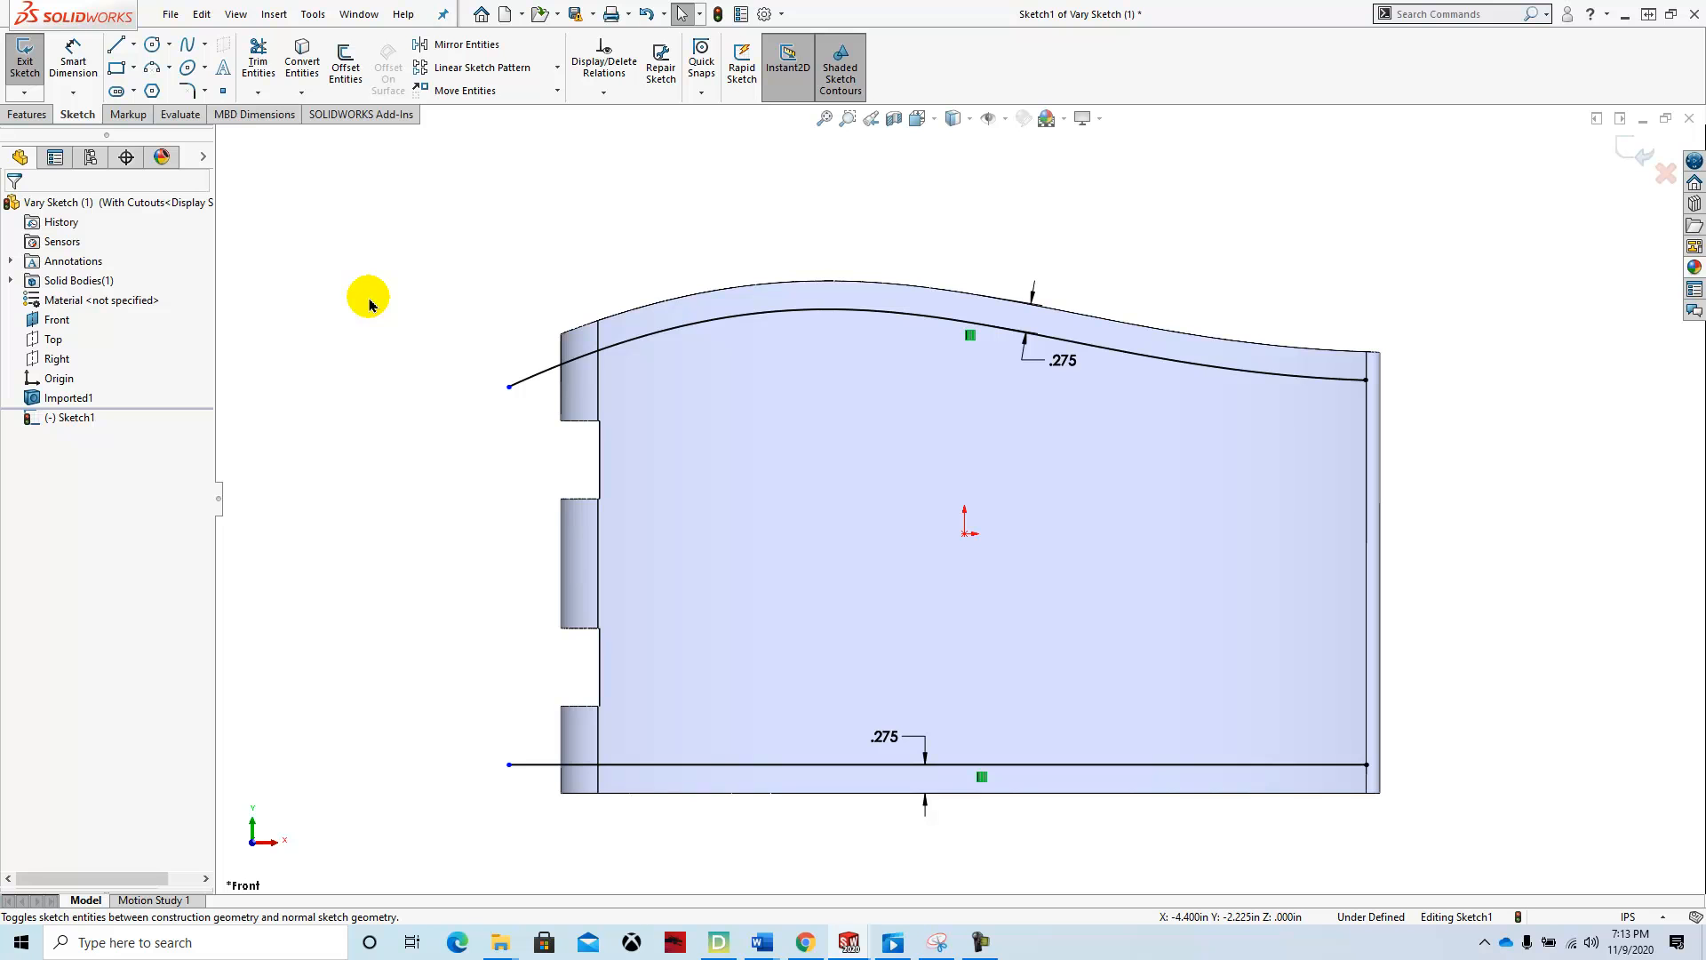
click(115, 45)
click(628, 263)
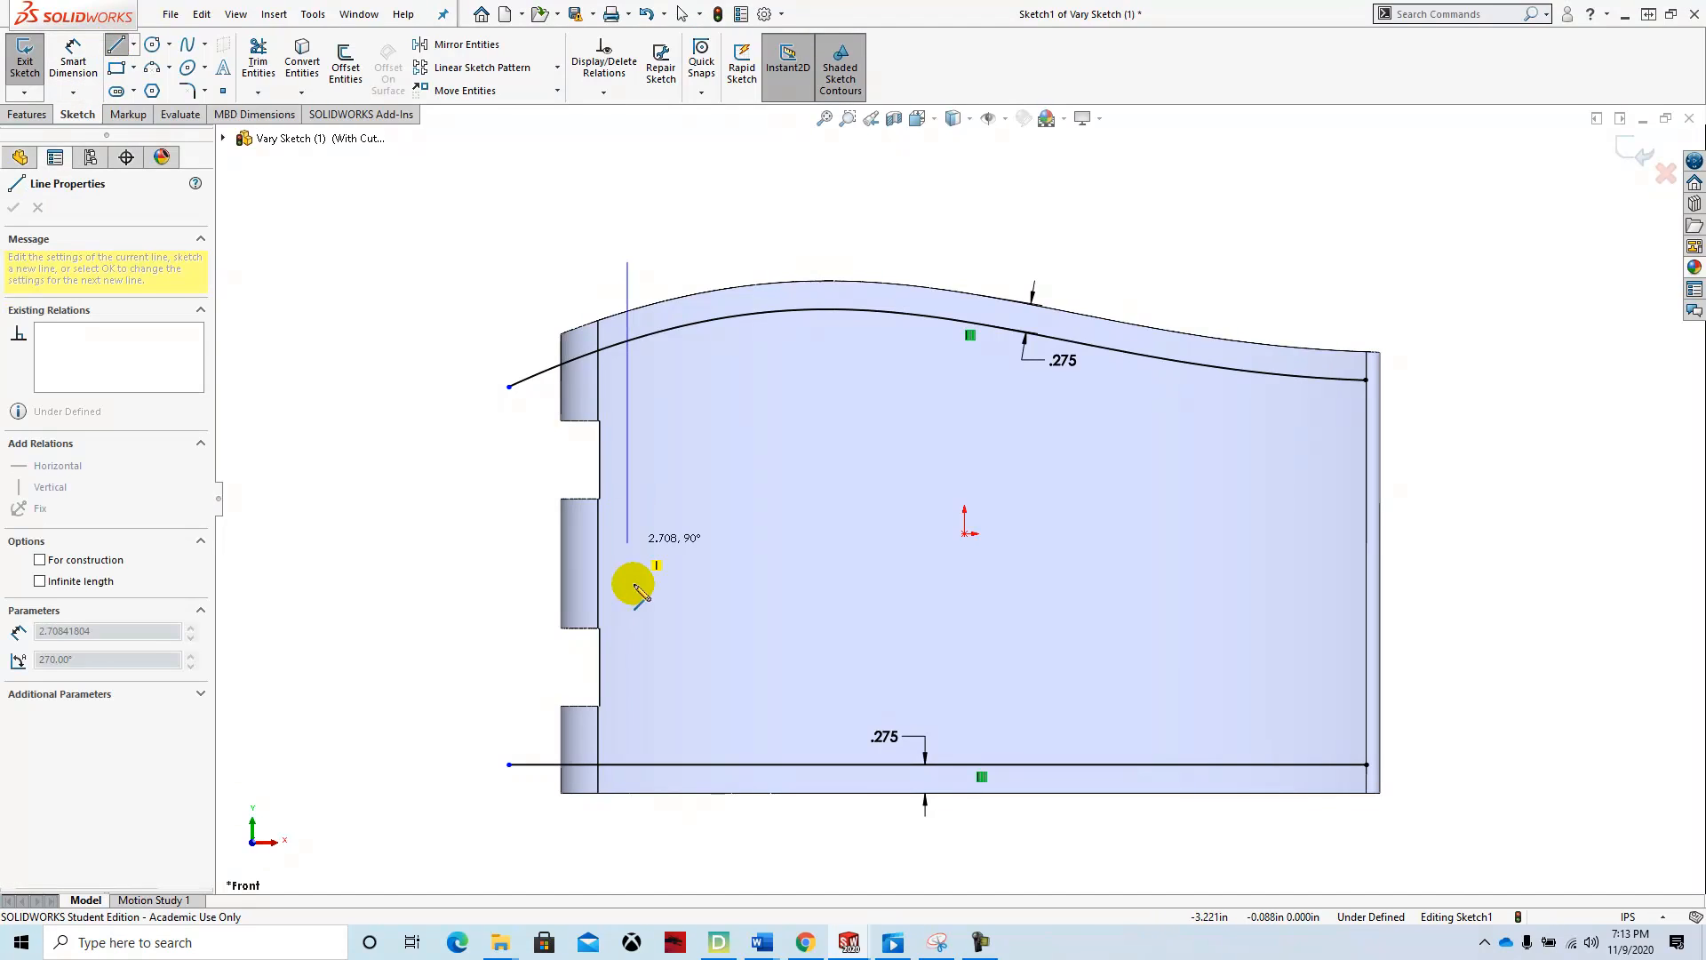
click(628, 838)
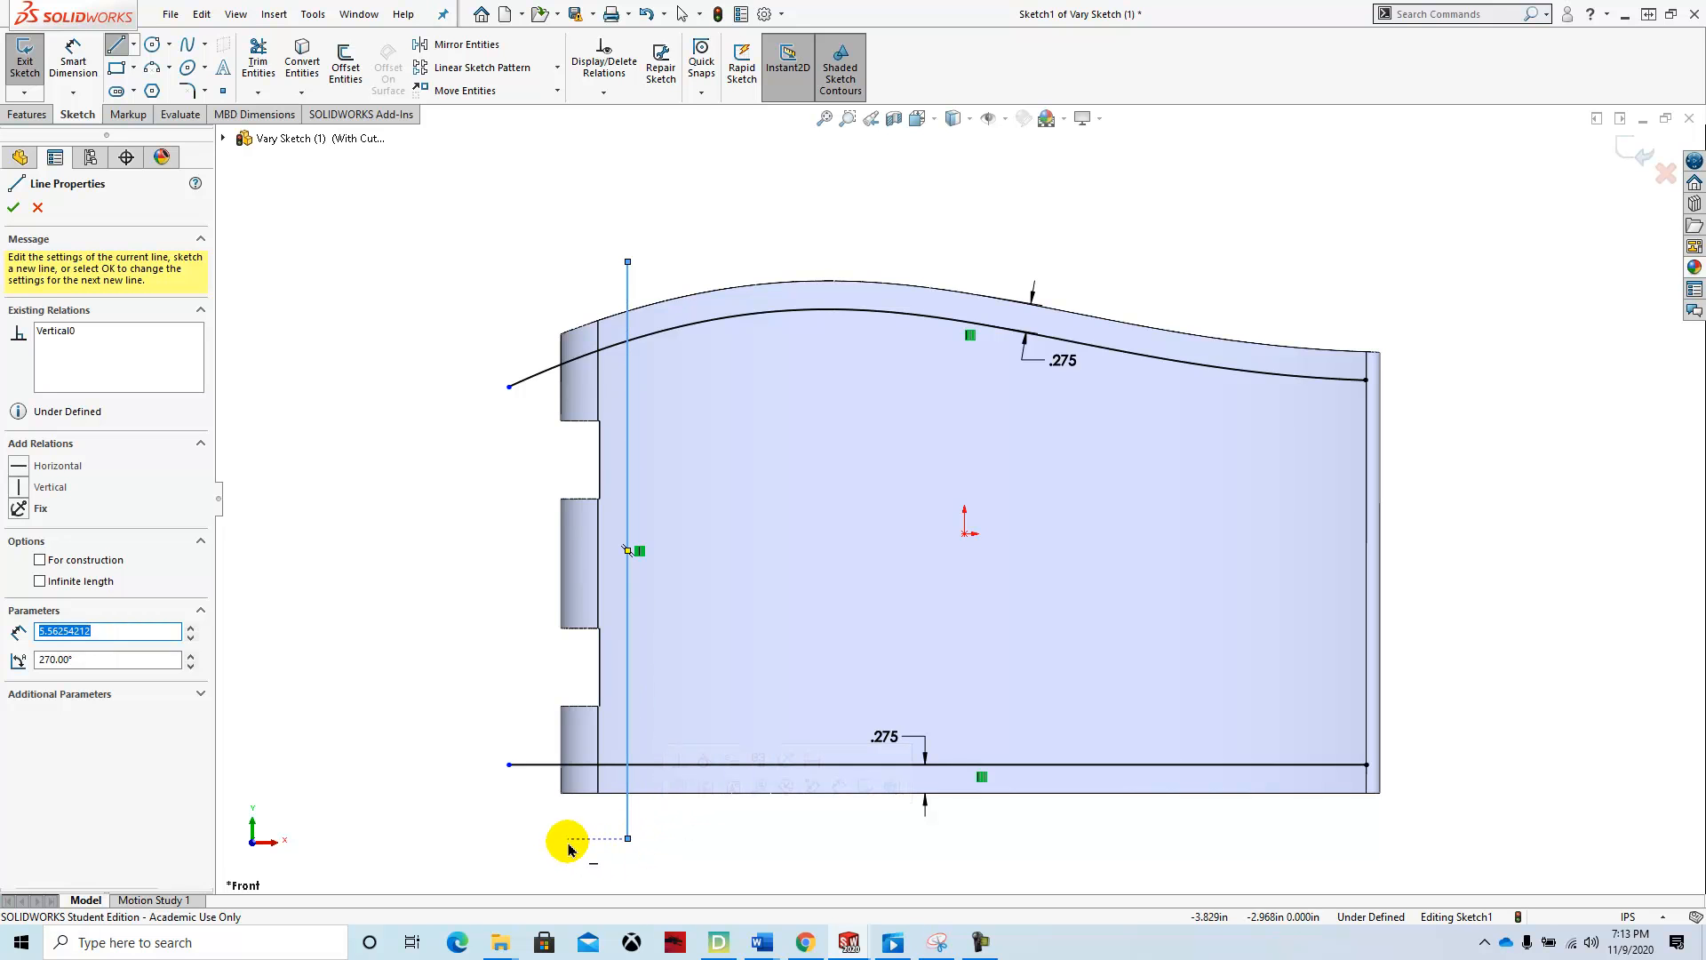
key(Escape)
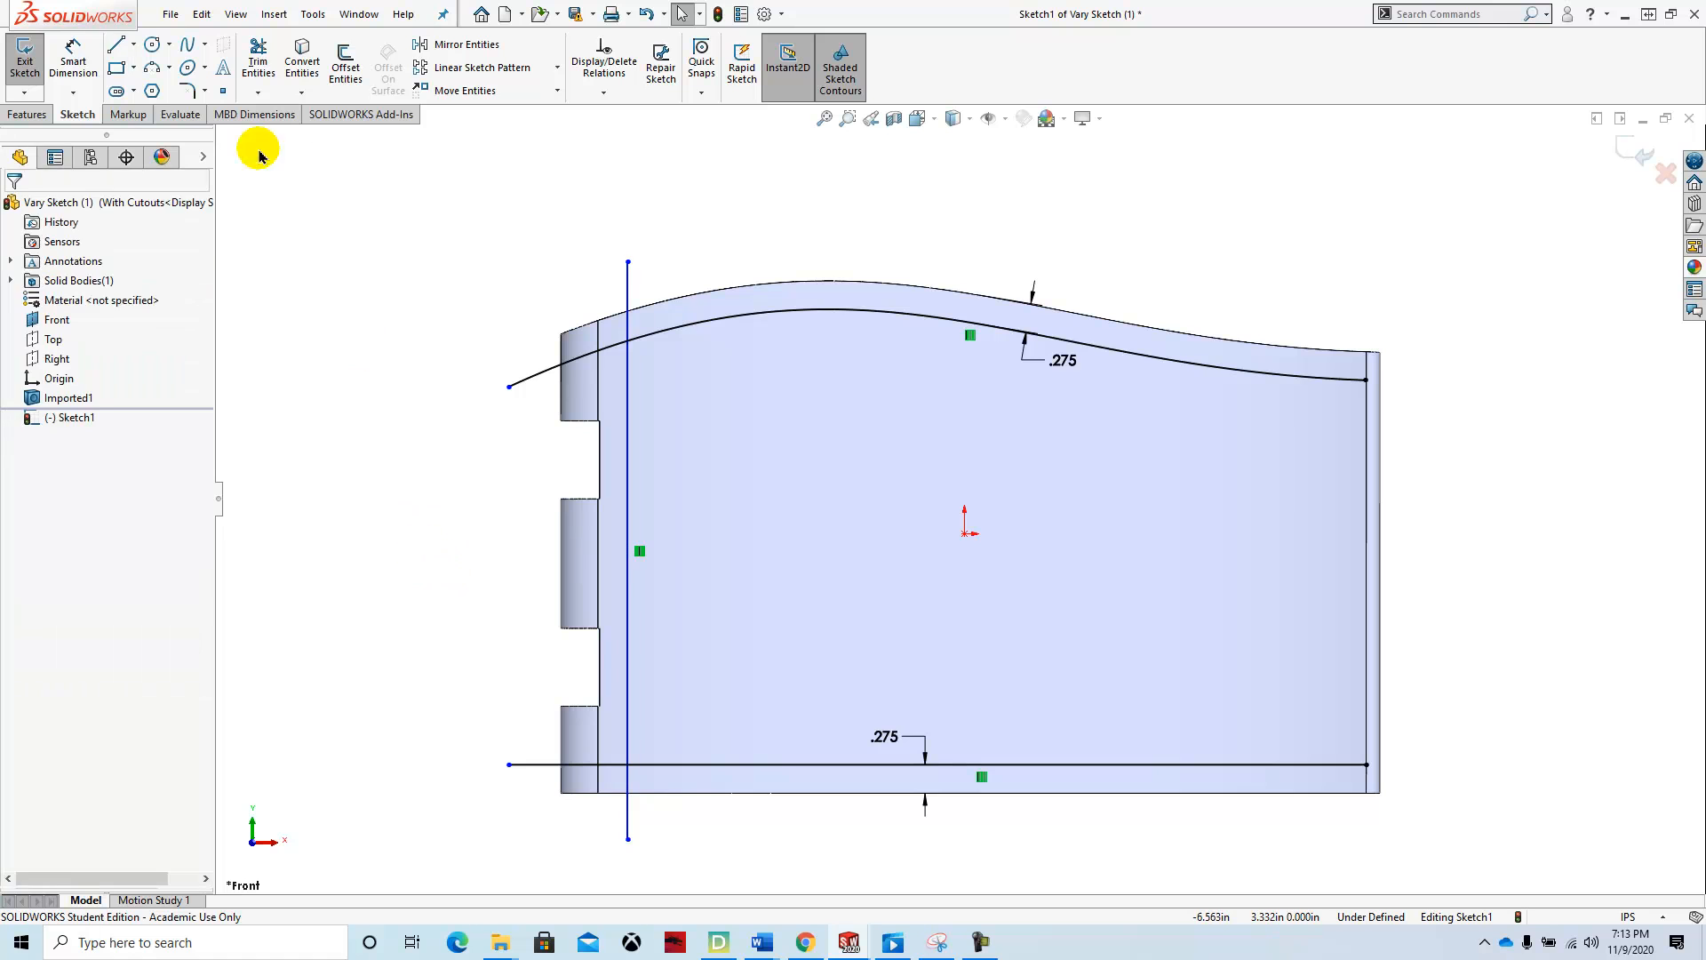
Step: Sketch a second vertical line about 5.66 in long just right of the first, crossing both offset entities
click(114, 47)
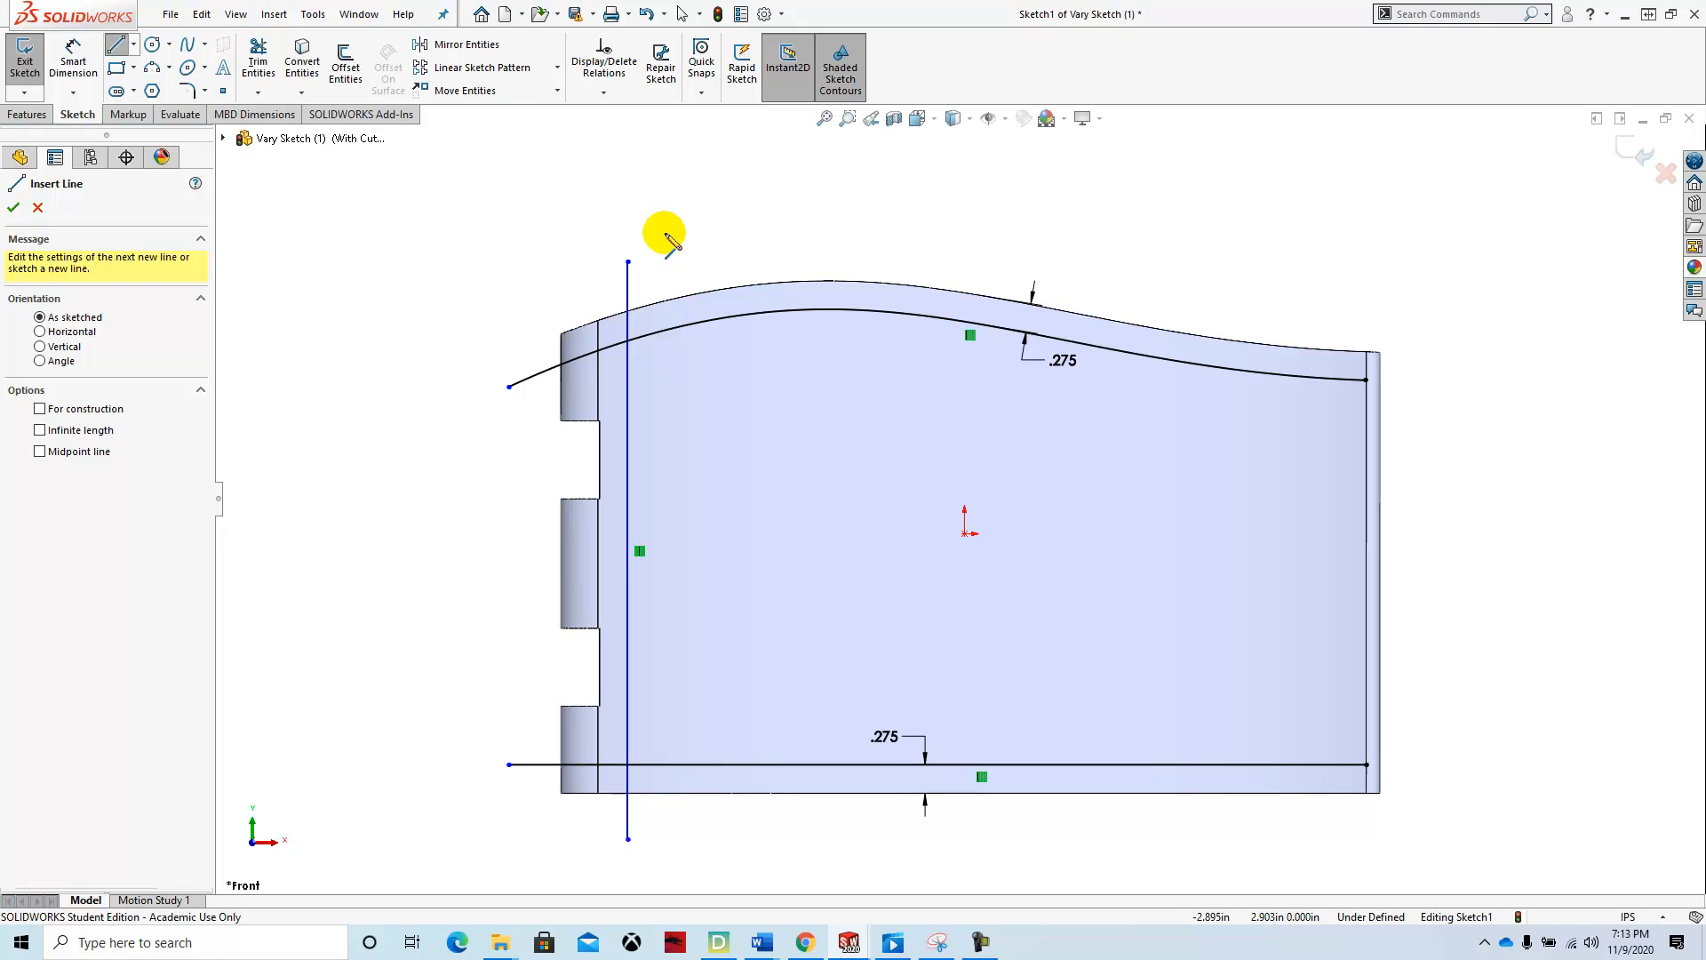
click(664, 233)
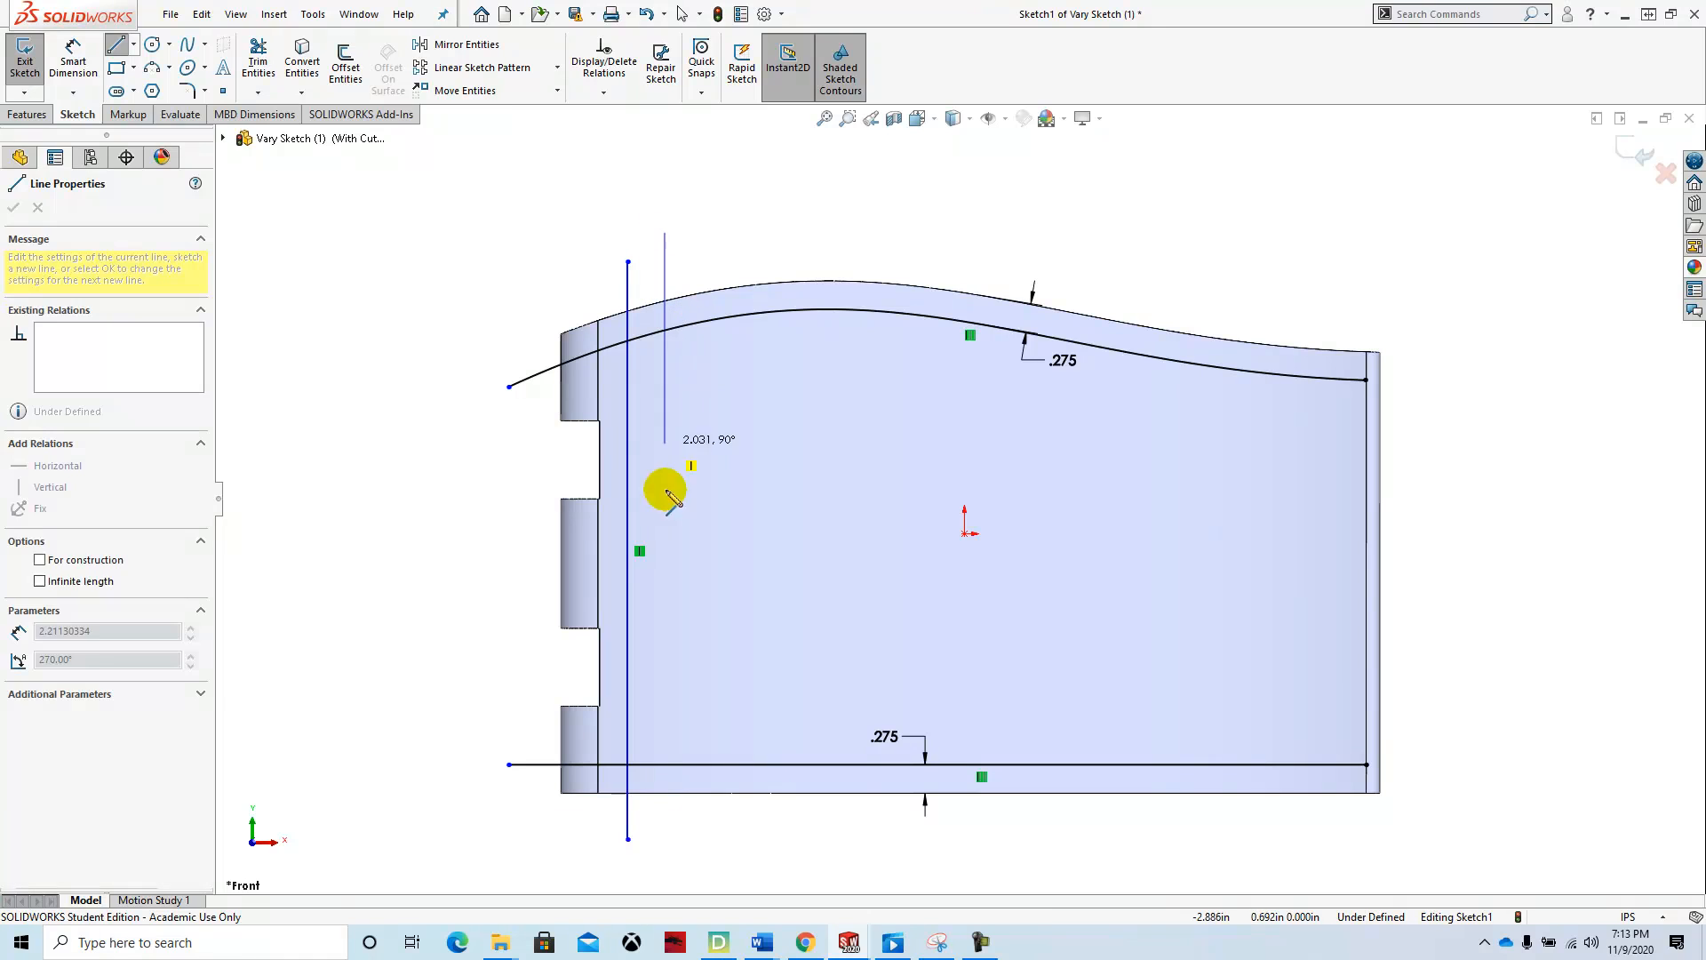
click(665, 820)
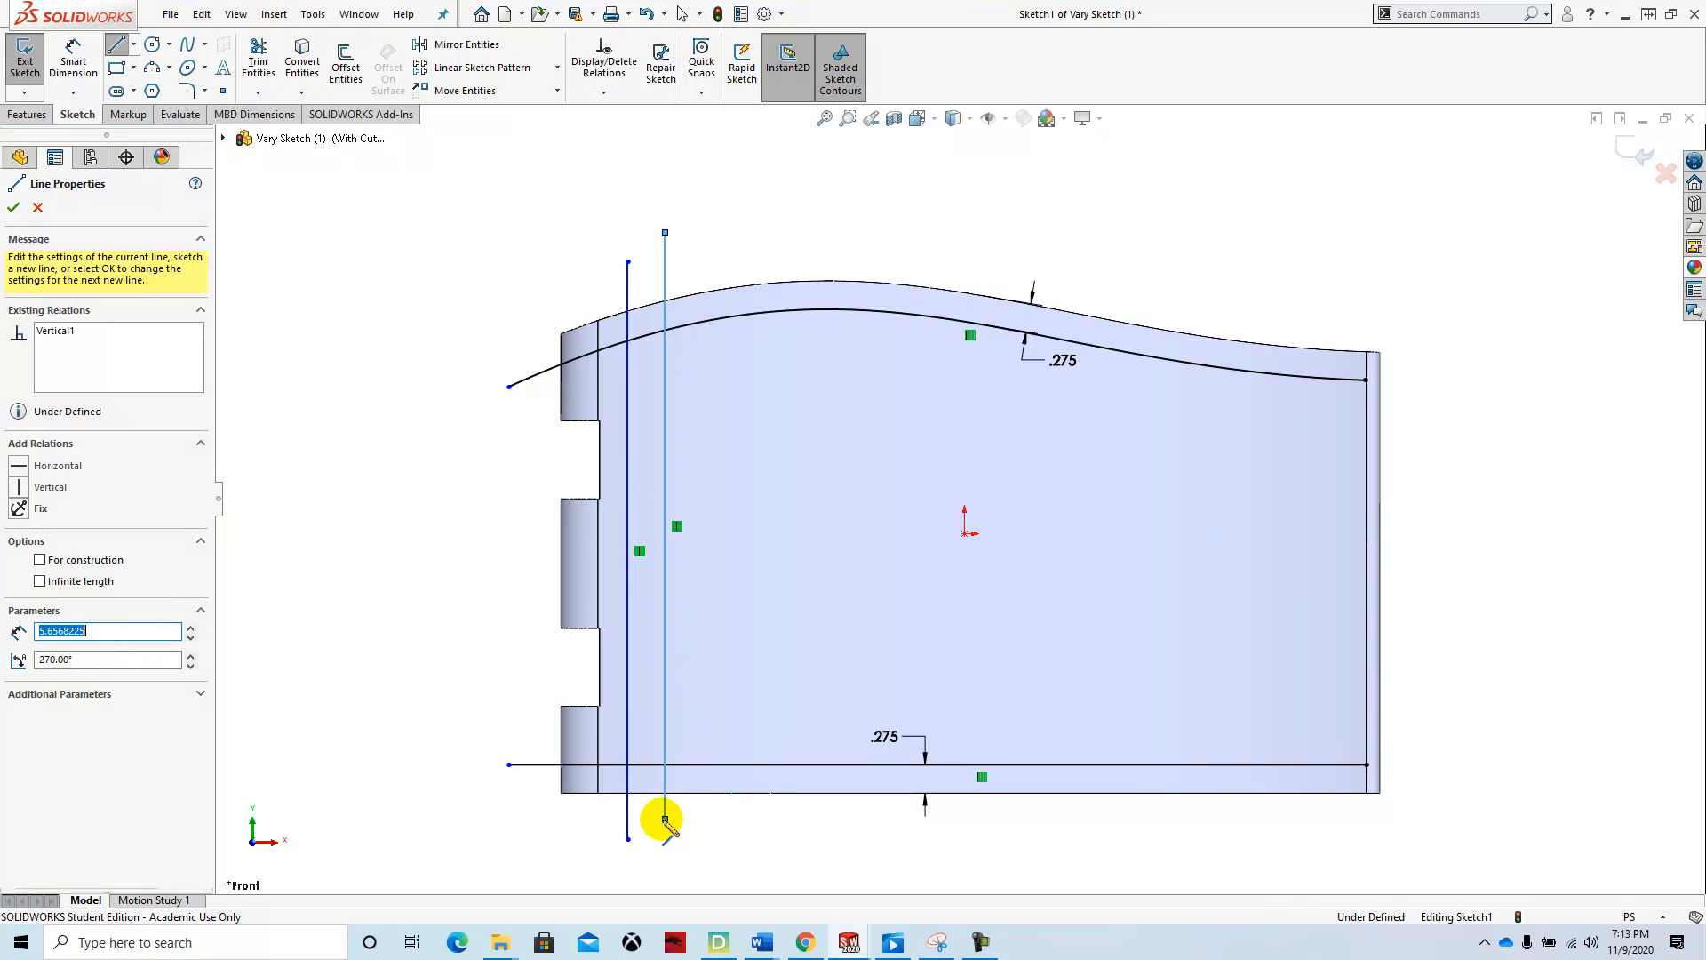
key(Escape)
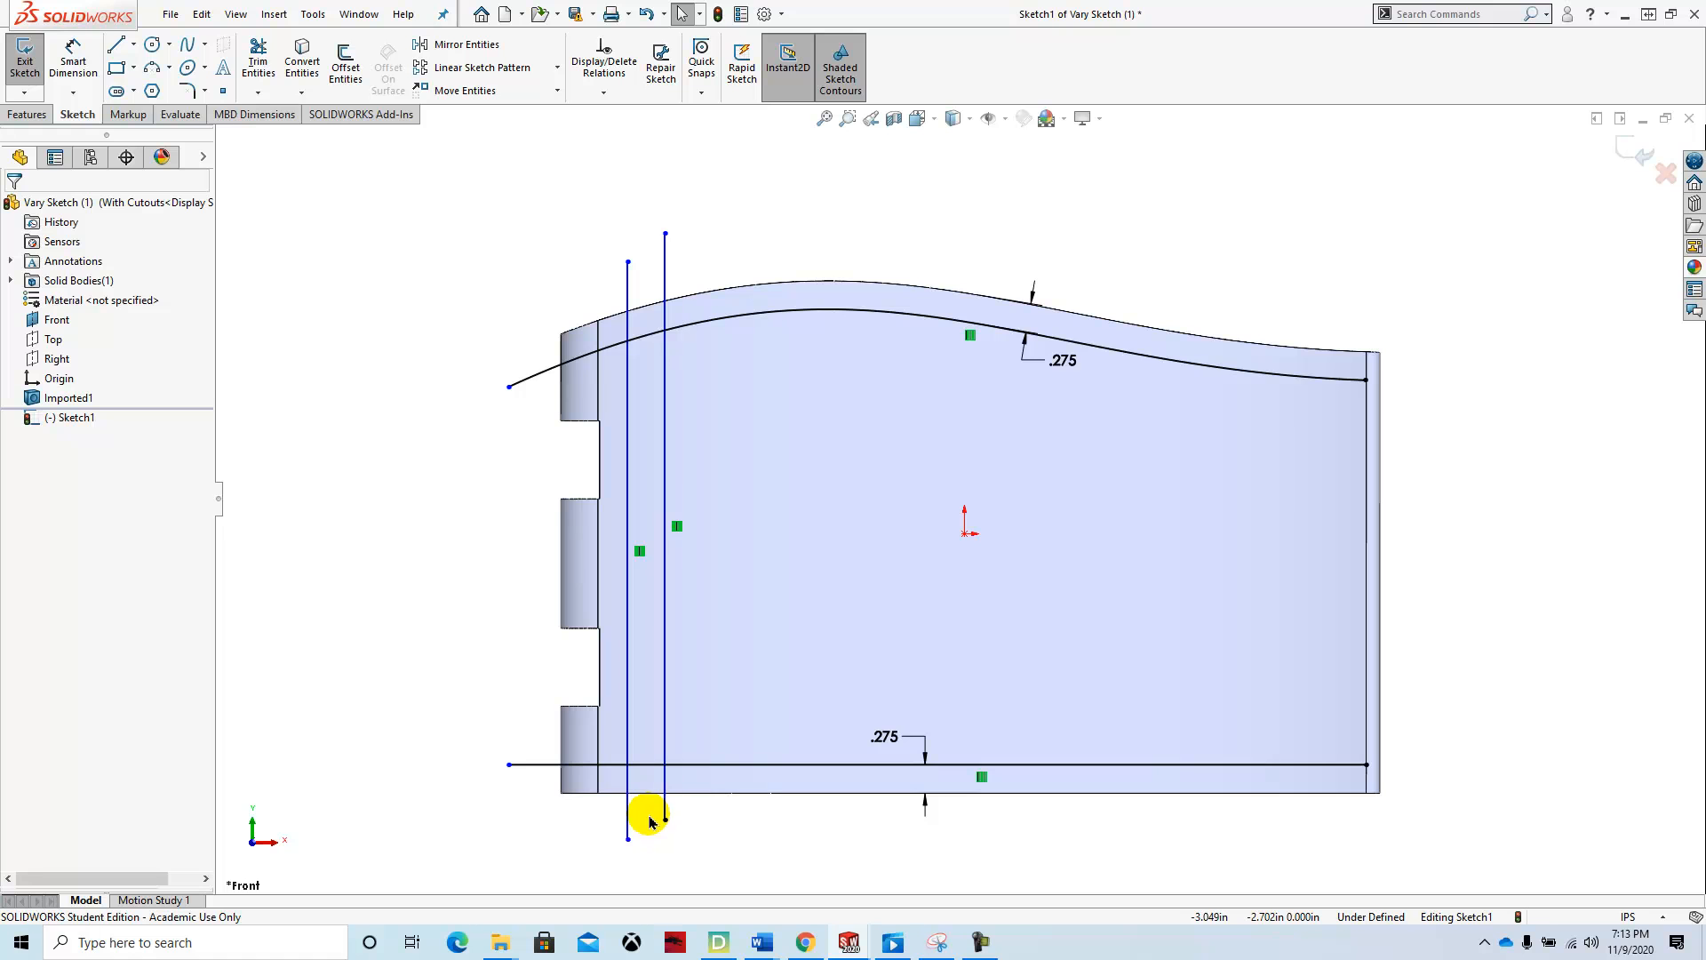
Step: Dimension the first vertical line from the panel's outer left edge and set the distance to 0.5 in
click(76, 59)
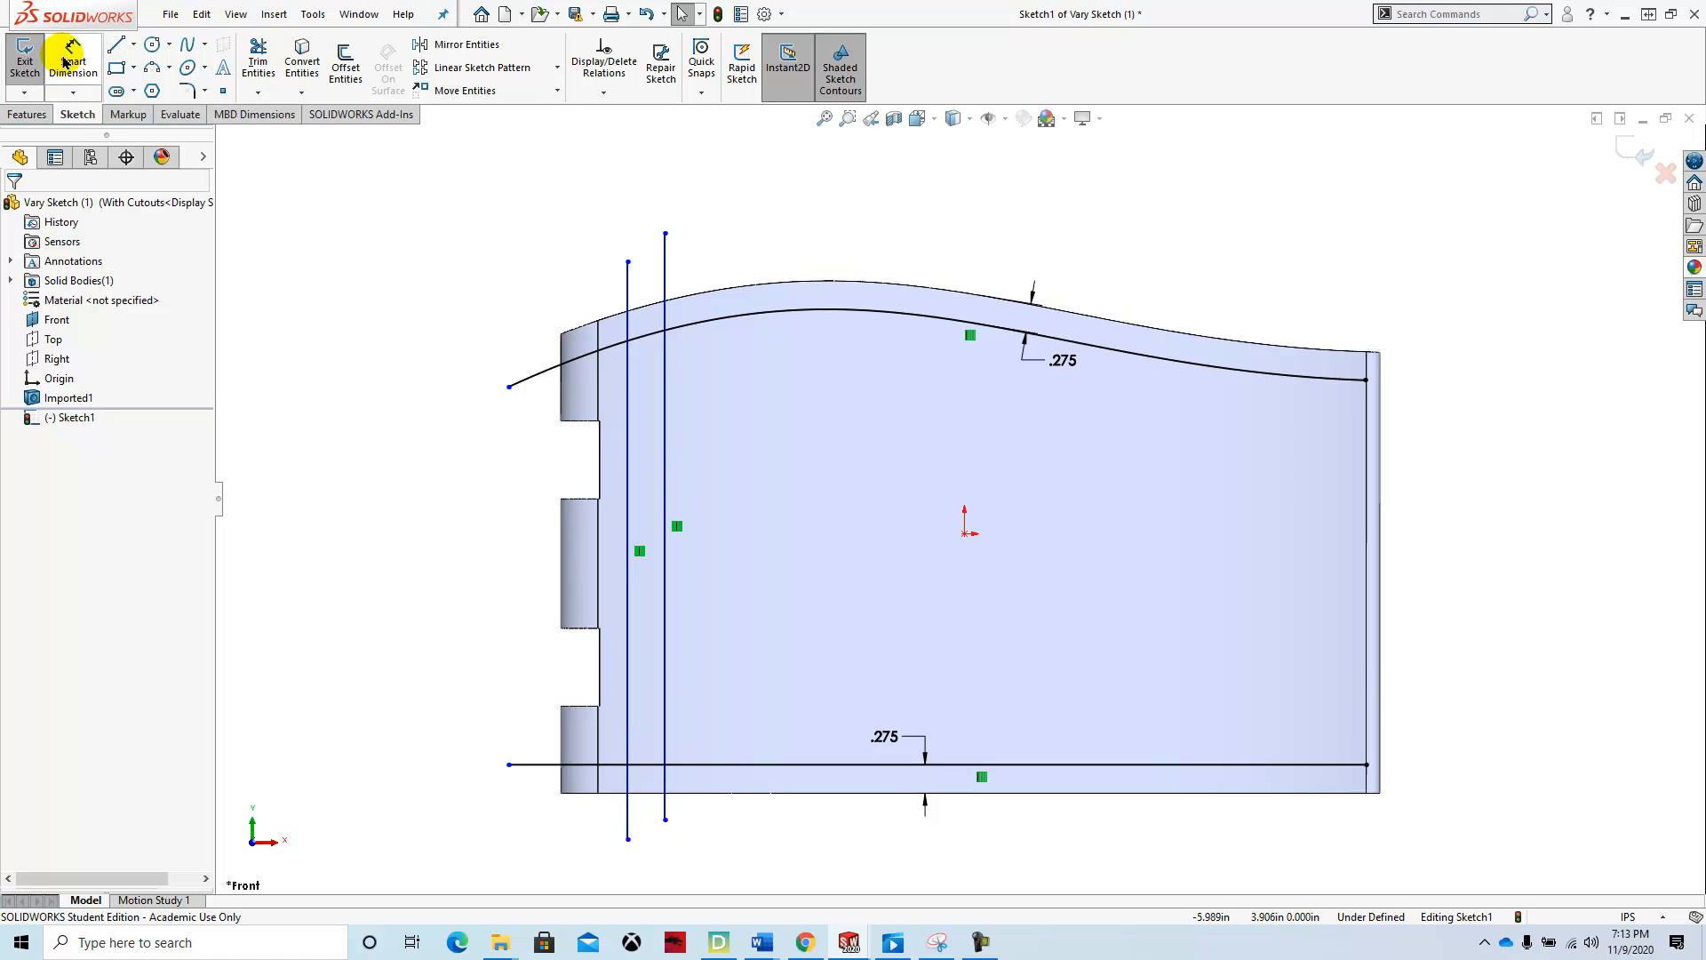
click(627, 398)
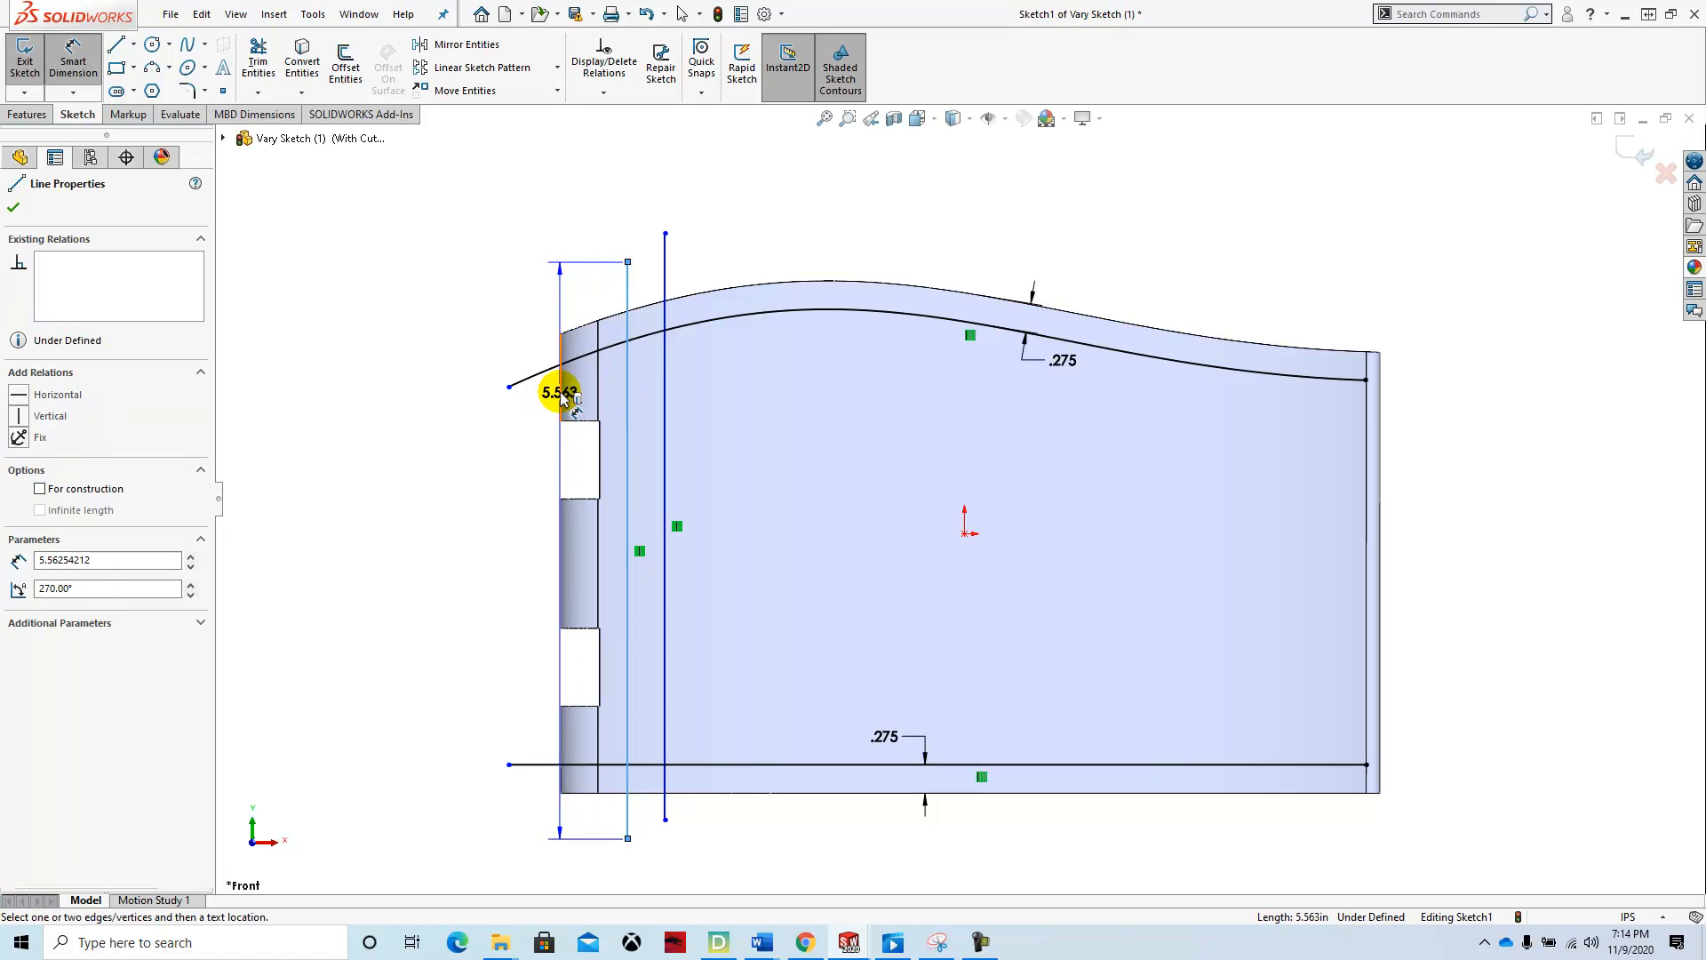
click(560, 391)
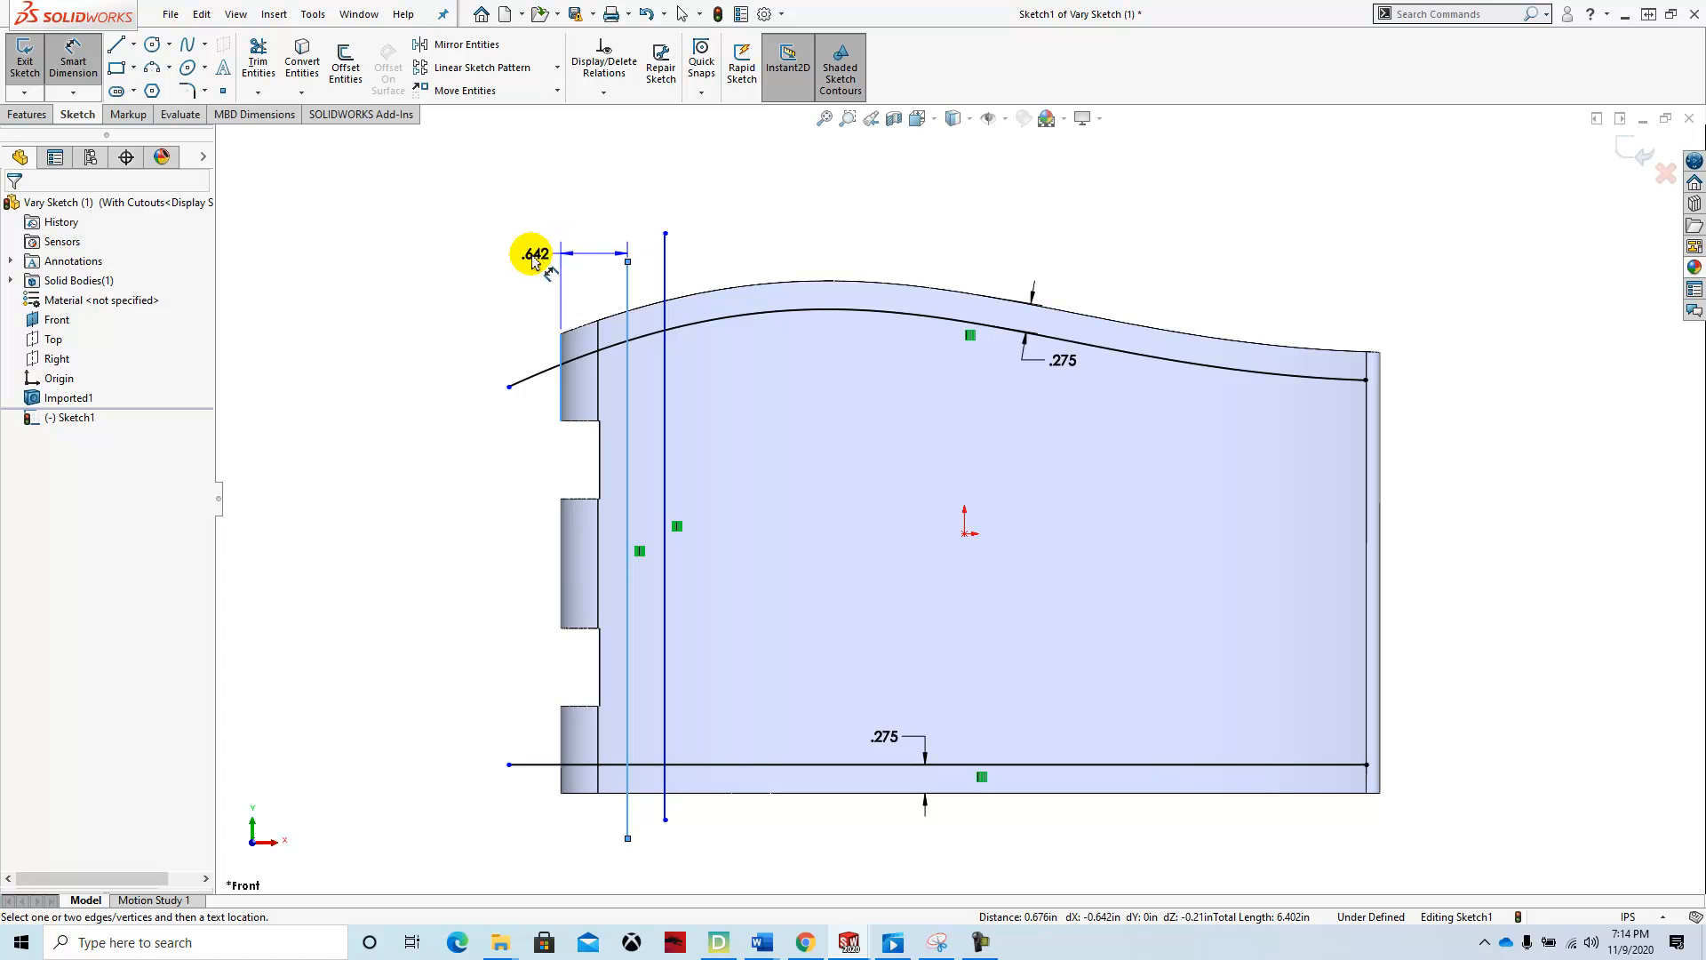
click(498, 278)
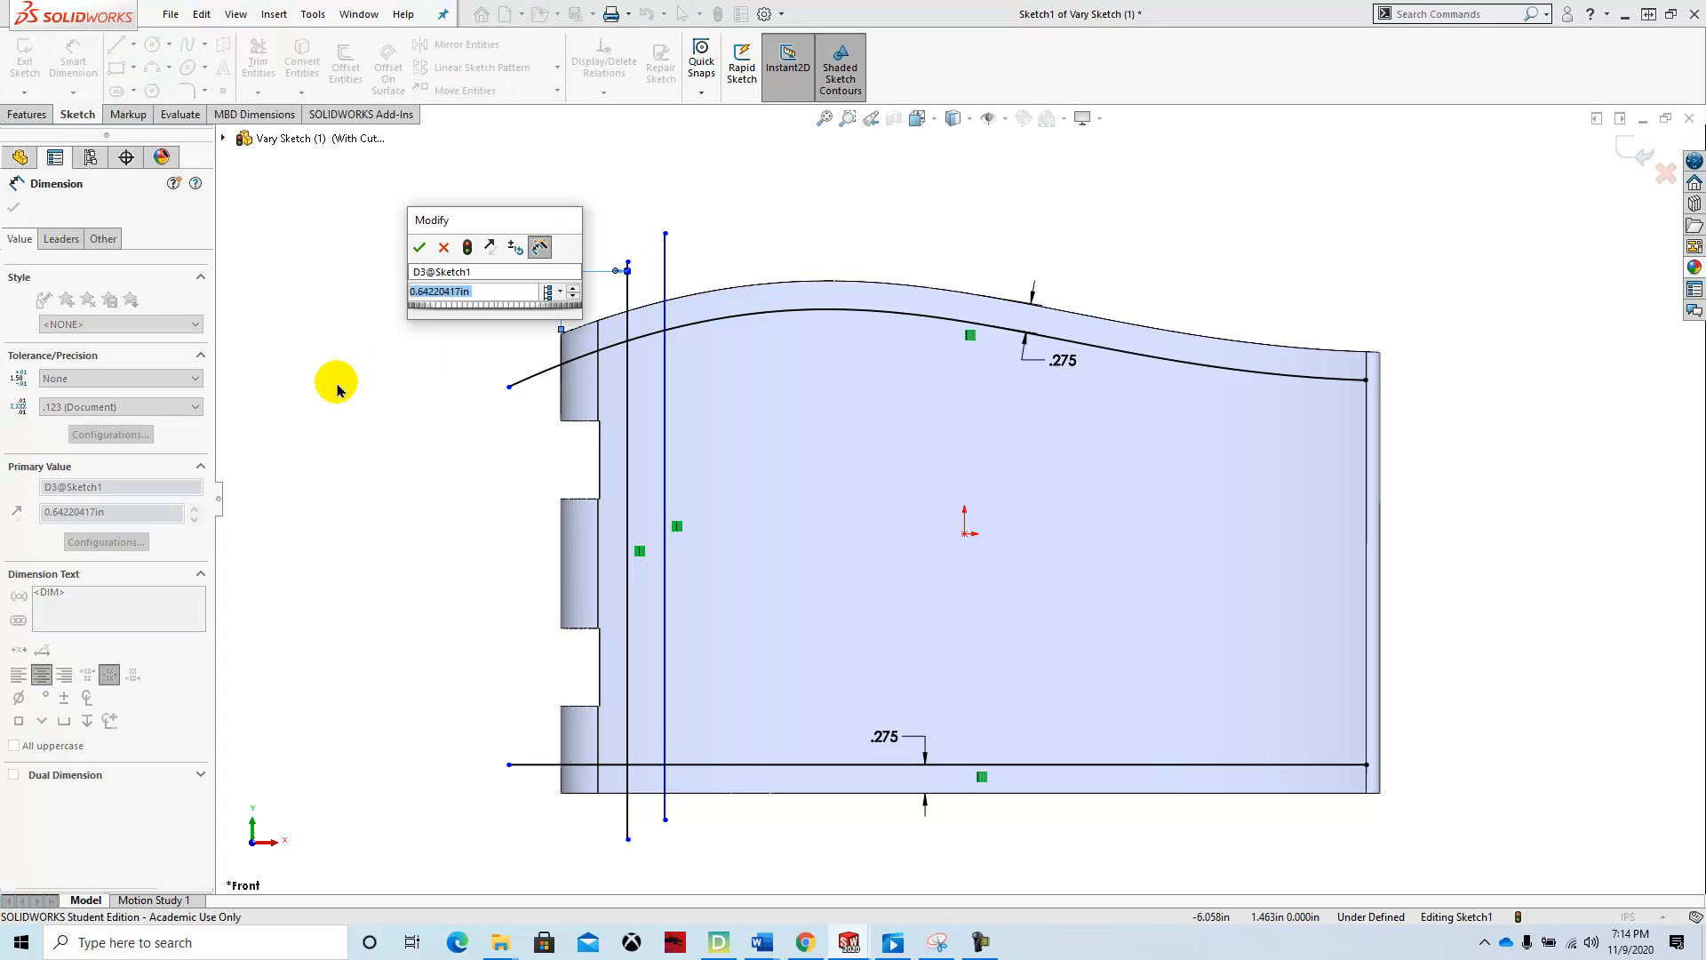
text(.5)
key(Return)
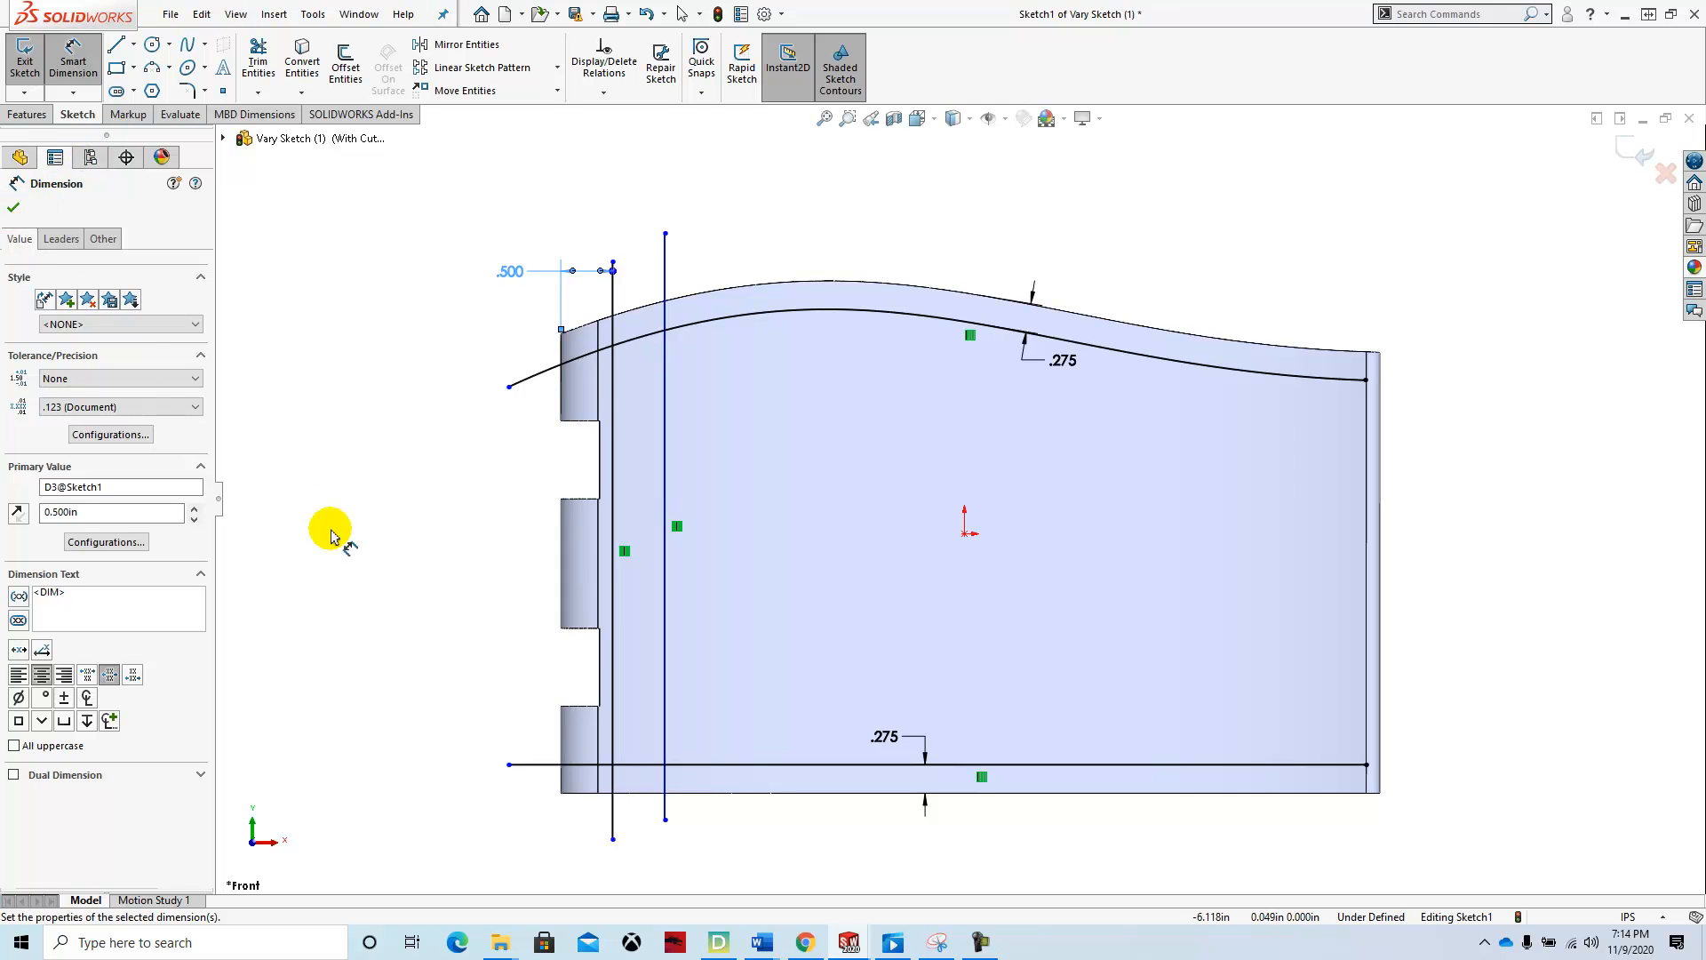
Step: Dimension the spacing between the two vertical lines below the panel and set it to 0.25 in
click(612, 822)
click(665, 808)
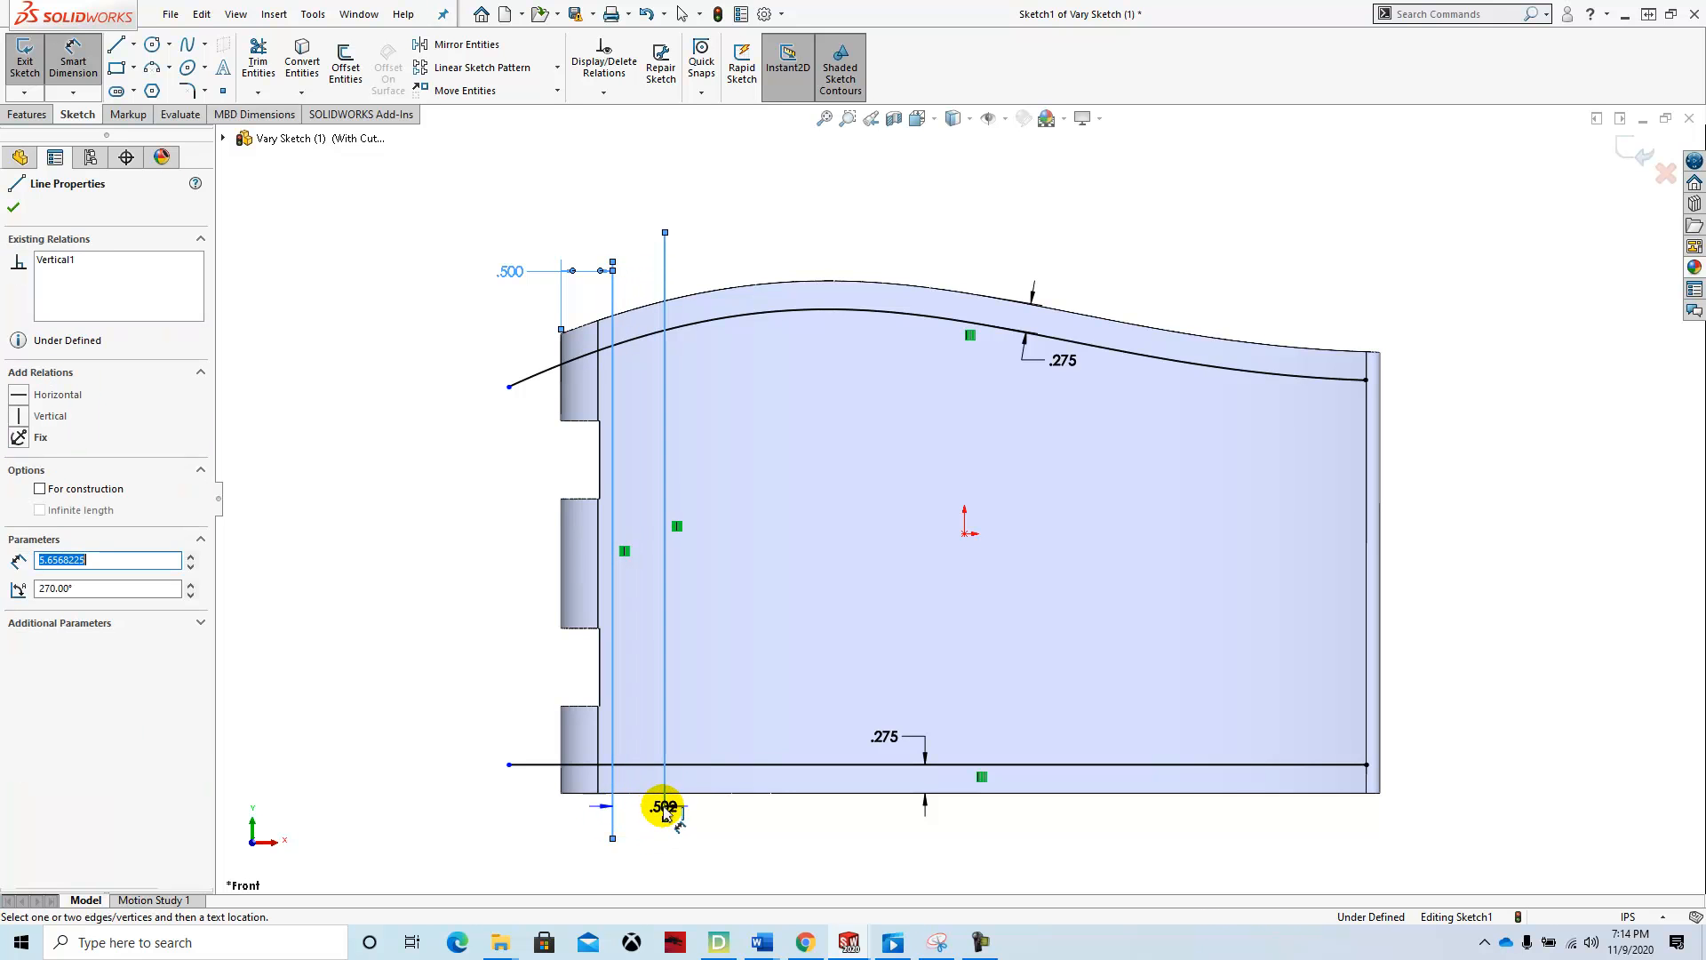
click(524, 836)
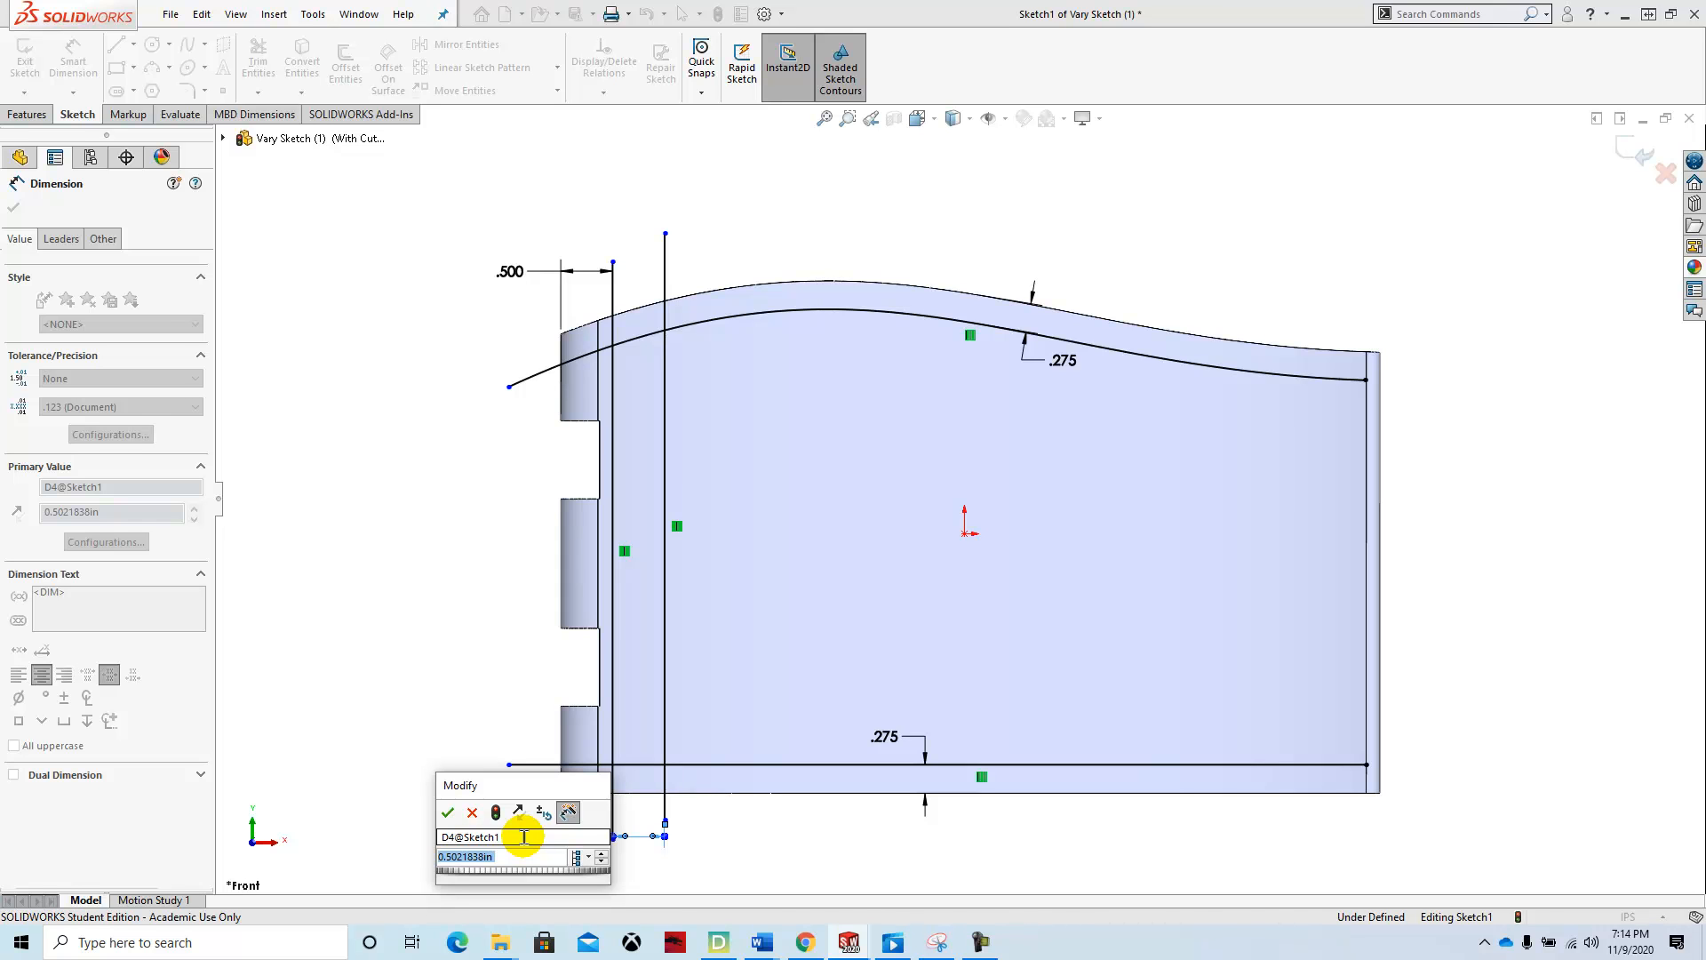
text(.25)
key(Return)
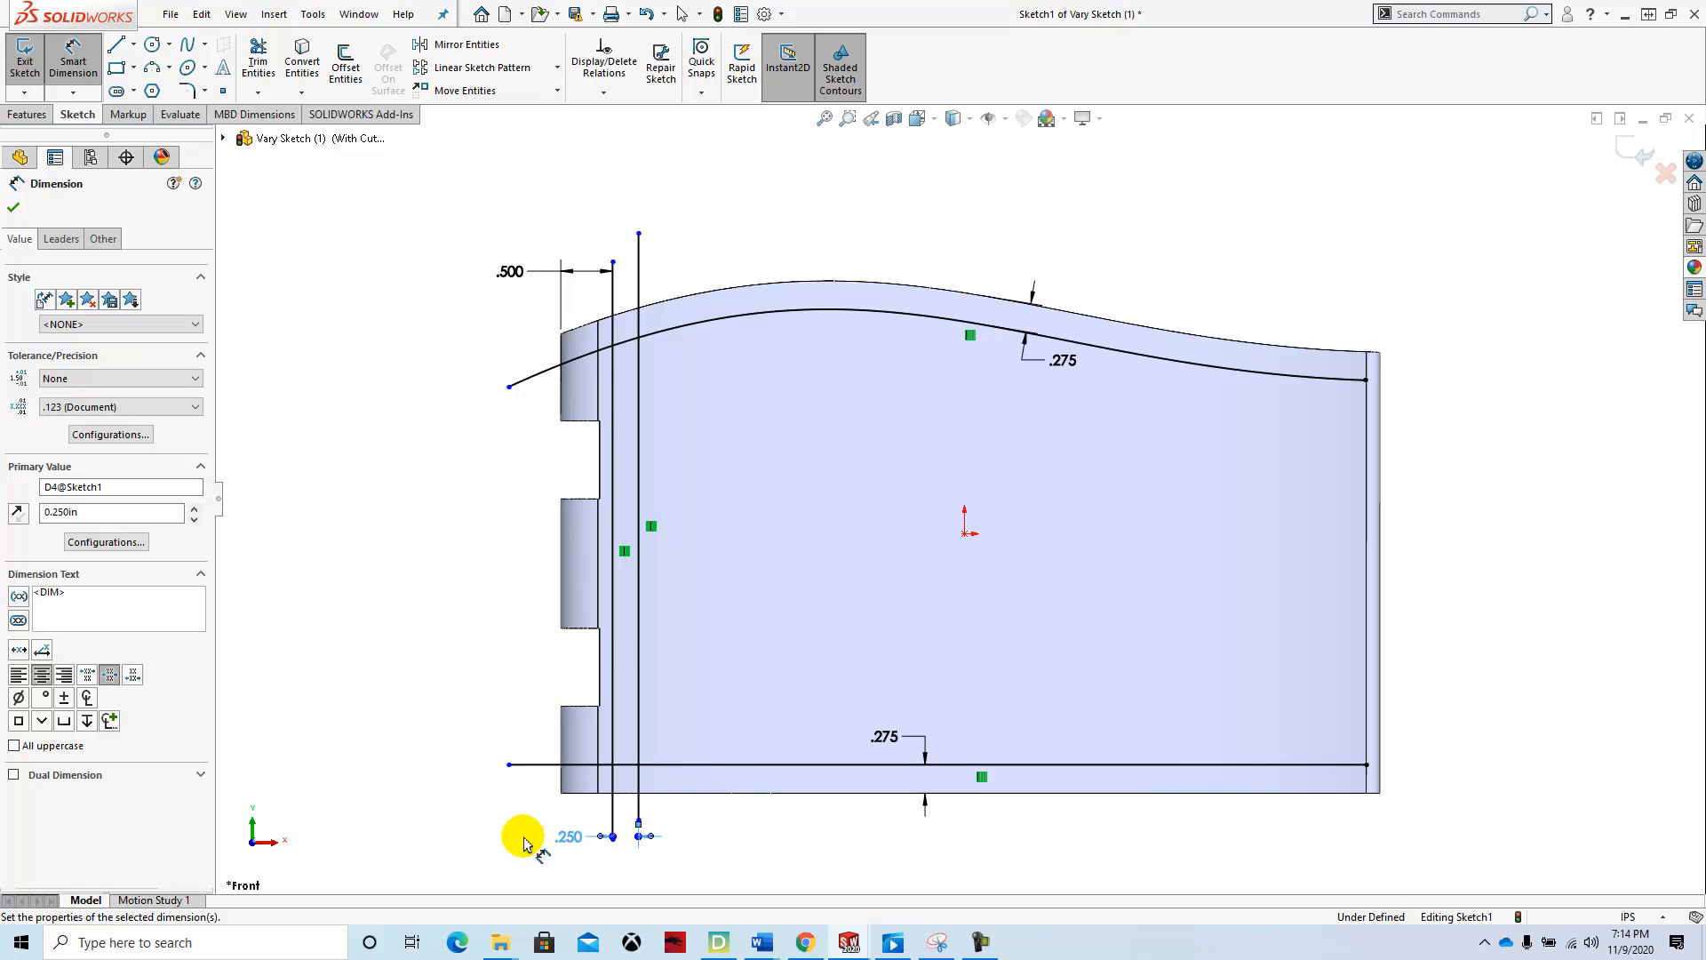
click(11, 207)
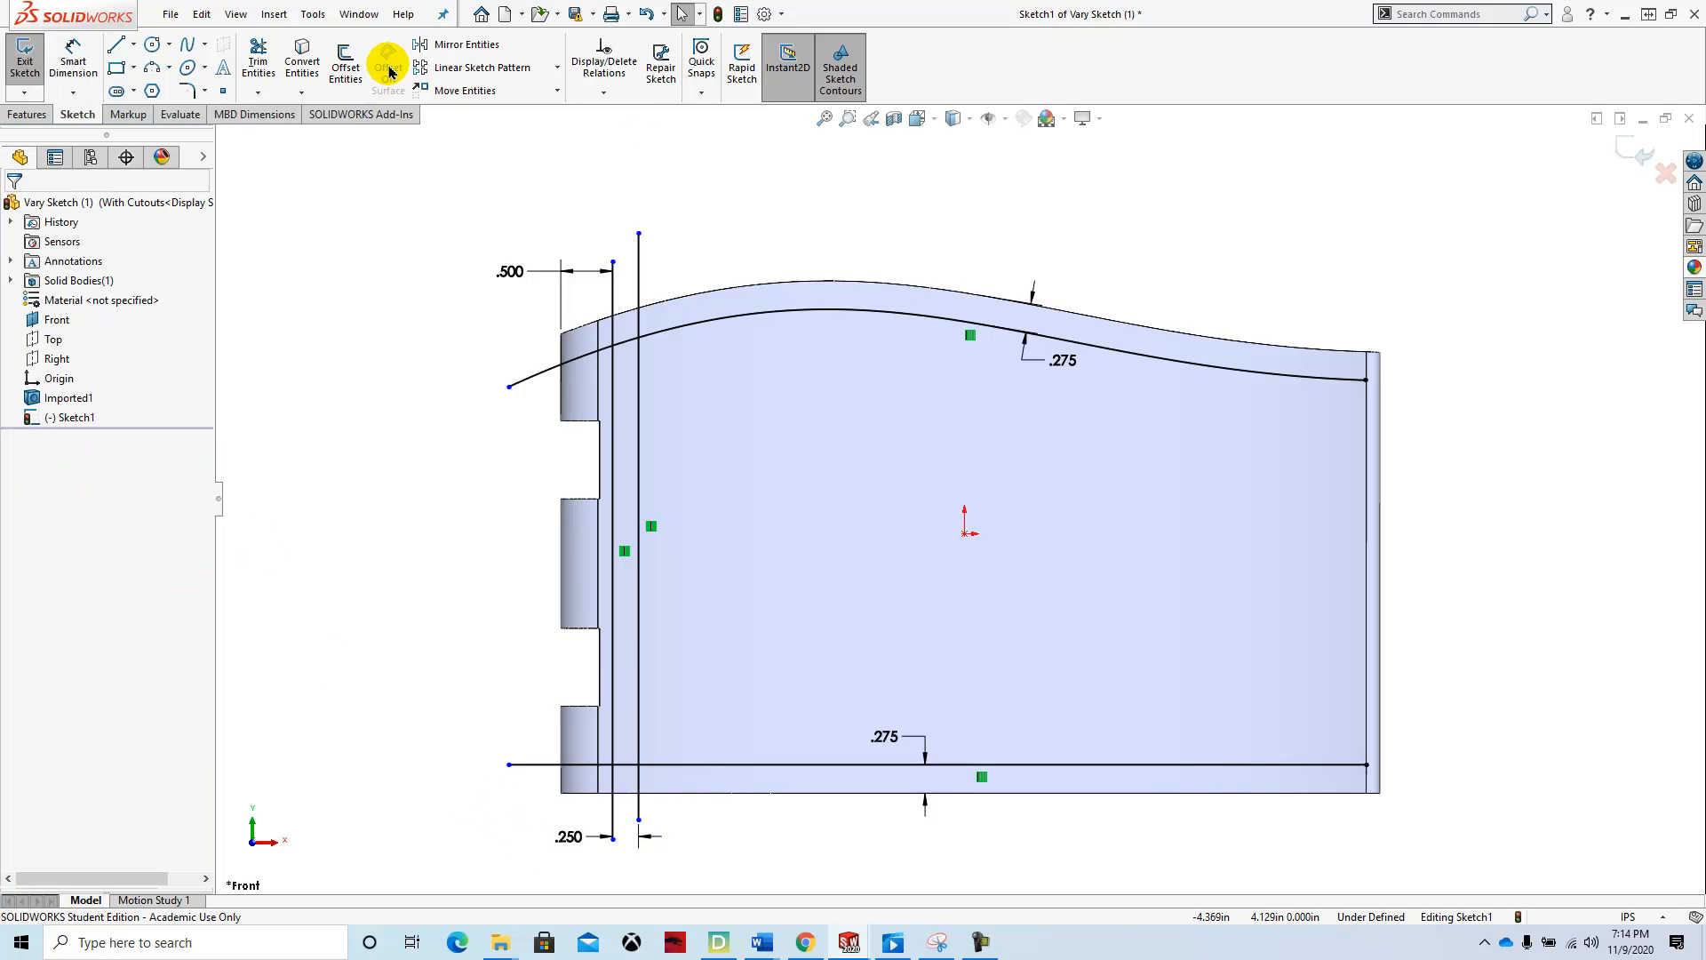
Step: Power-trim the excess offset curves and line ends to leave a closed narrow slot profile, and reposition the 0.25 in dimension below the panel
click(258, 58)
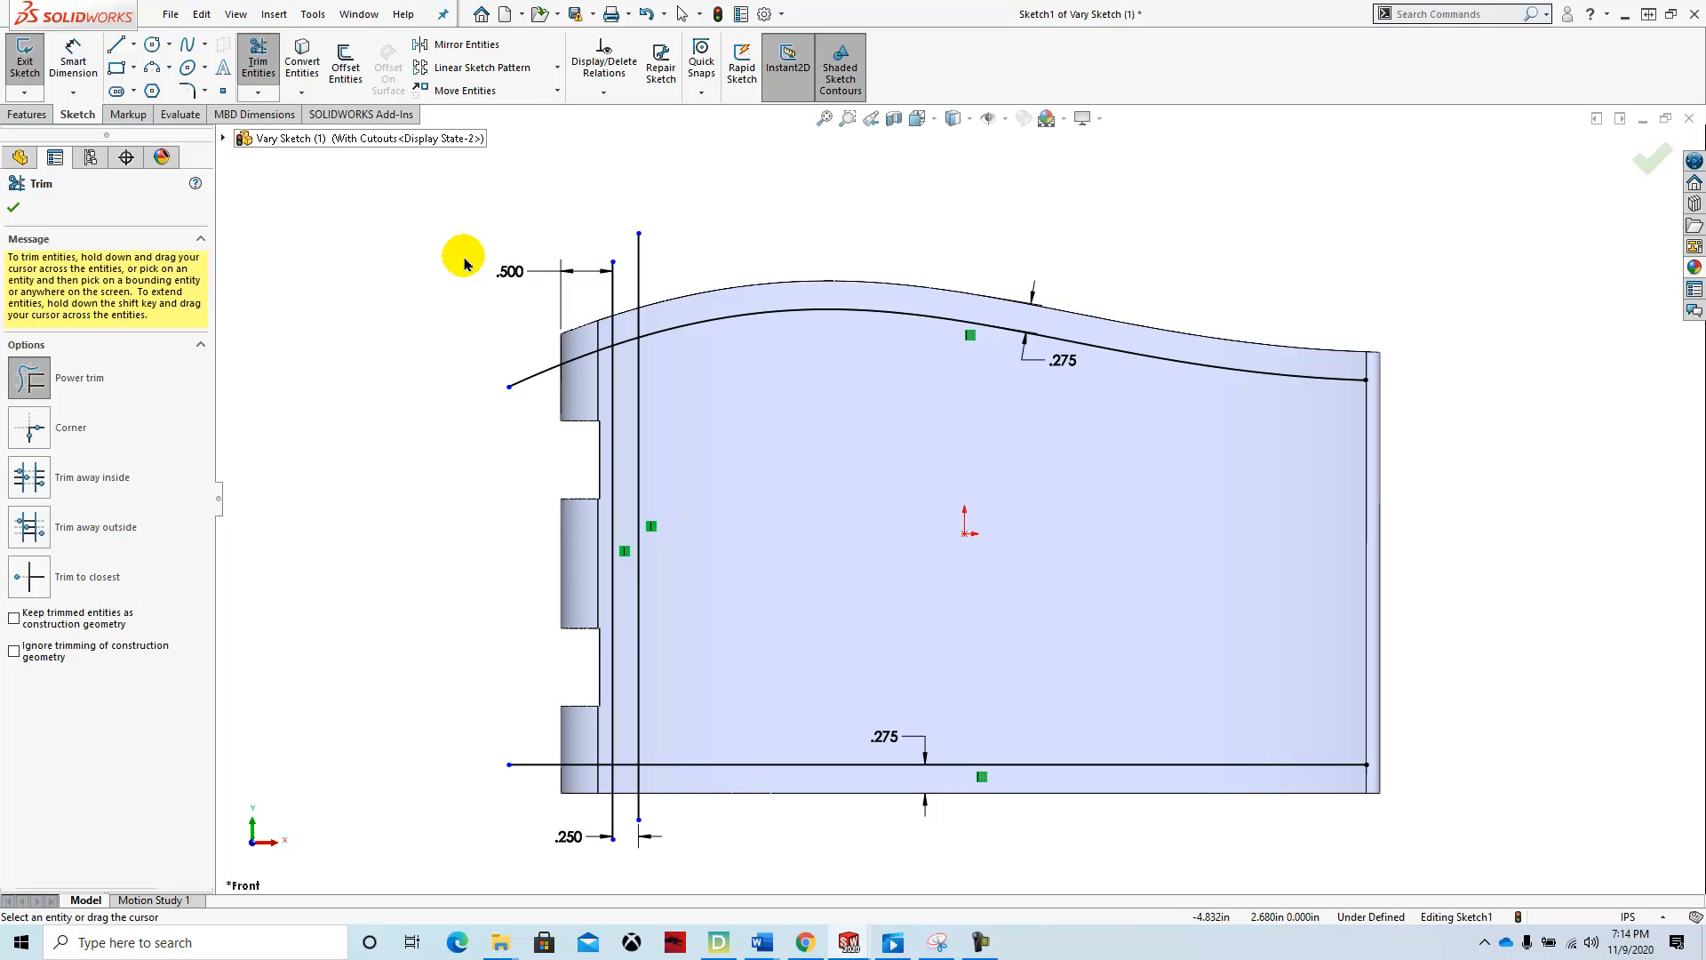
mouse_move(724, 385)
mouse_down()
mouse_move(709, 320)
mouse_move(667, 266)
mouse_move(517, 327)
mouse_move(540, 397)
mouse_move(499, 728)
mouse_move(522, 750)
mouse_move(498, 785)
mouse_move(605, 813)
mouse_up()
mouse_move(619, 813)
mouse_down()
mouse_move(884, 601)
mouse_move(878, 507)
mouse_up()
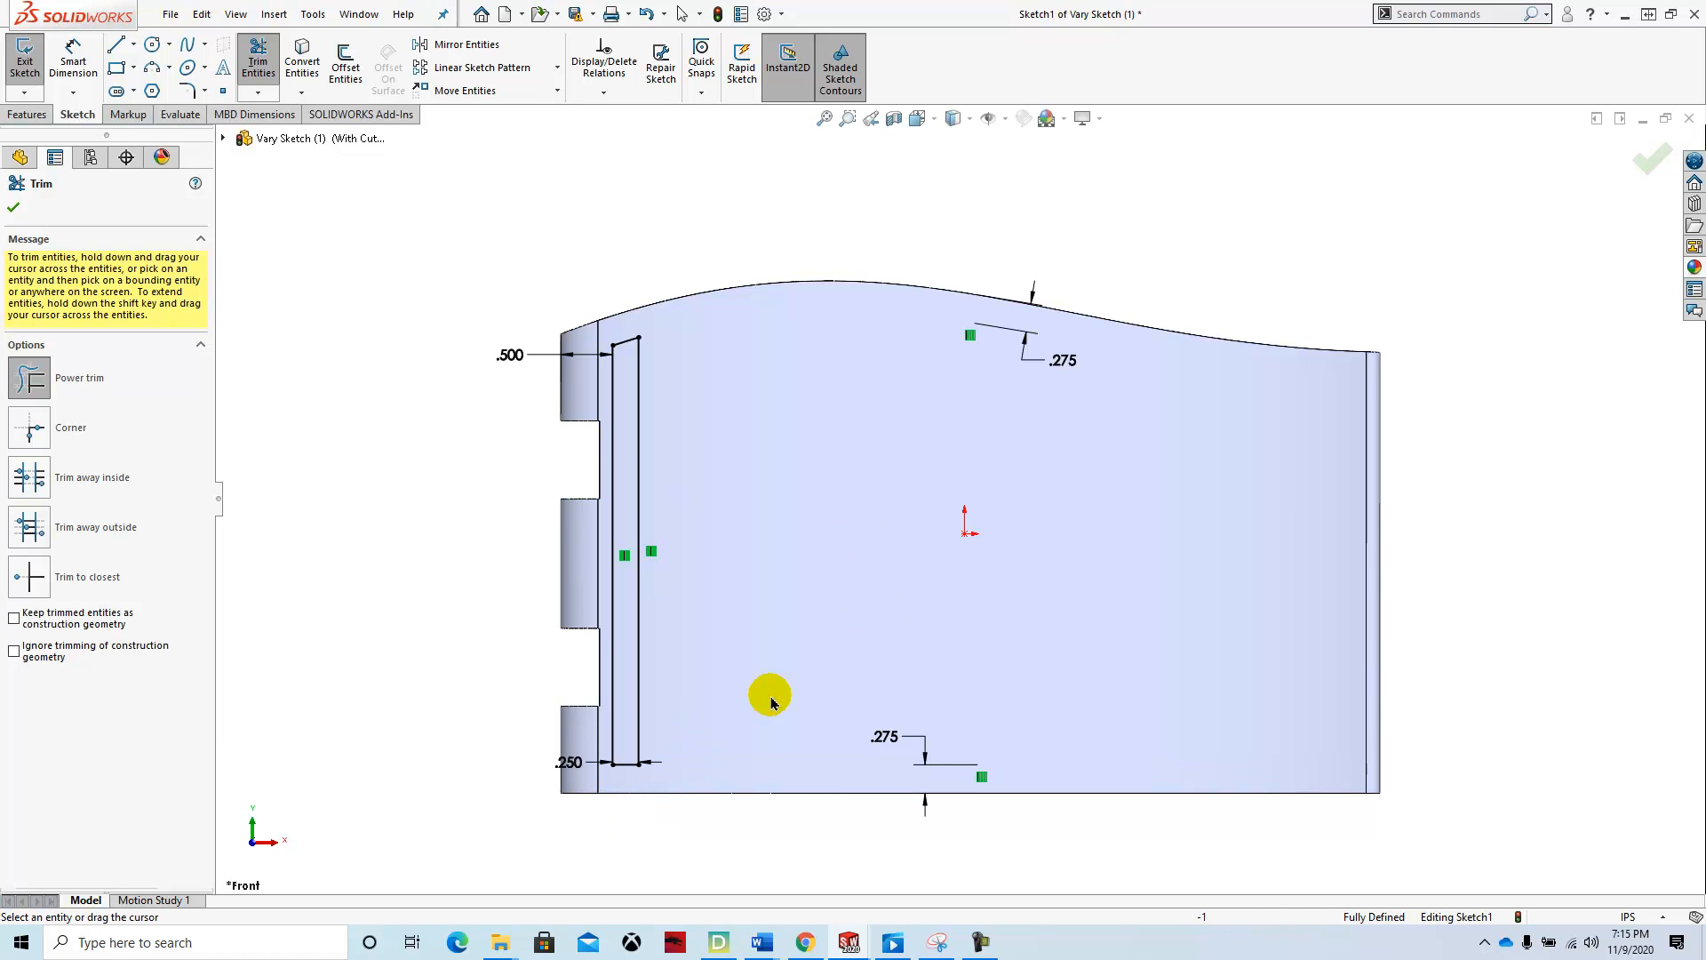
click(13, 209)
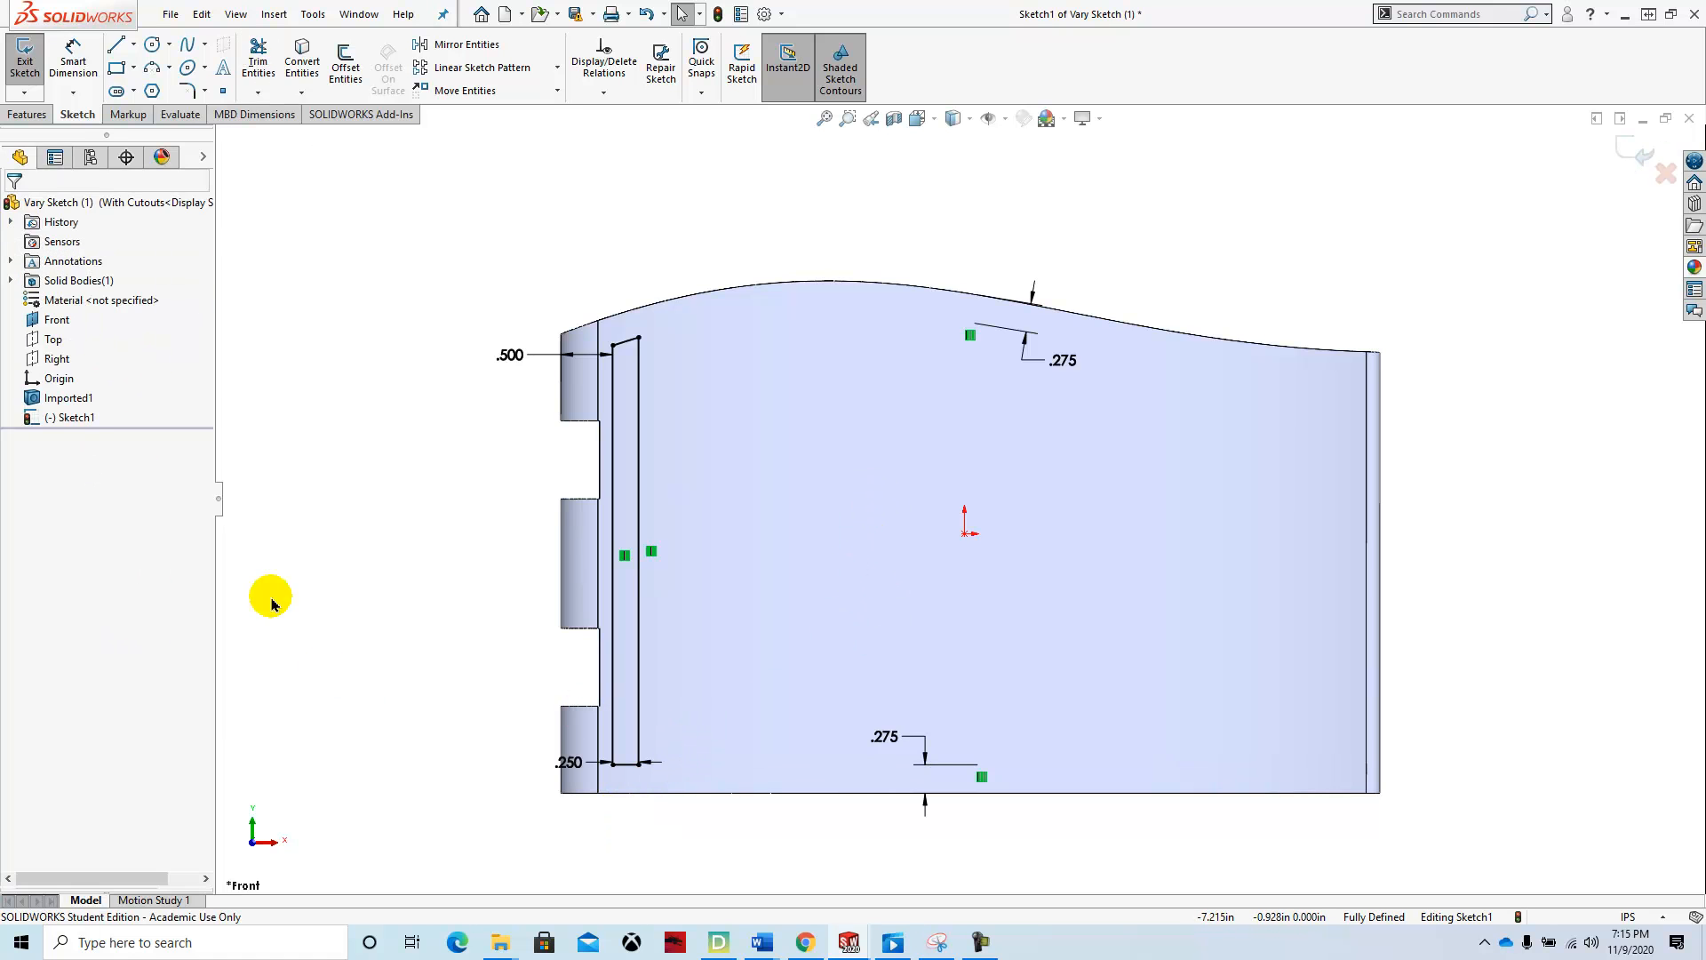
drag(569, 765, 546, 840)
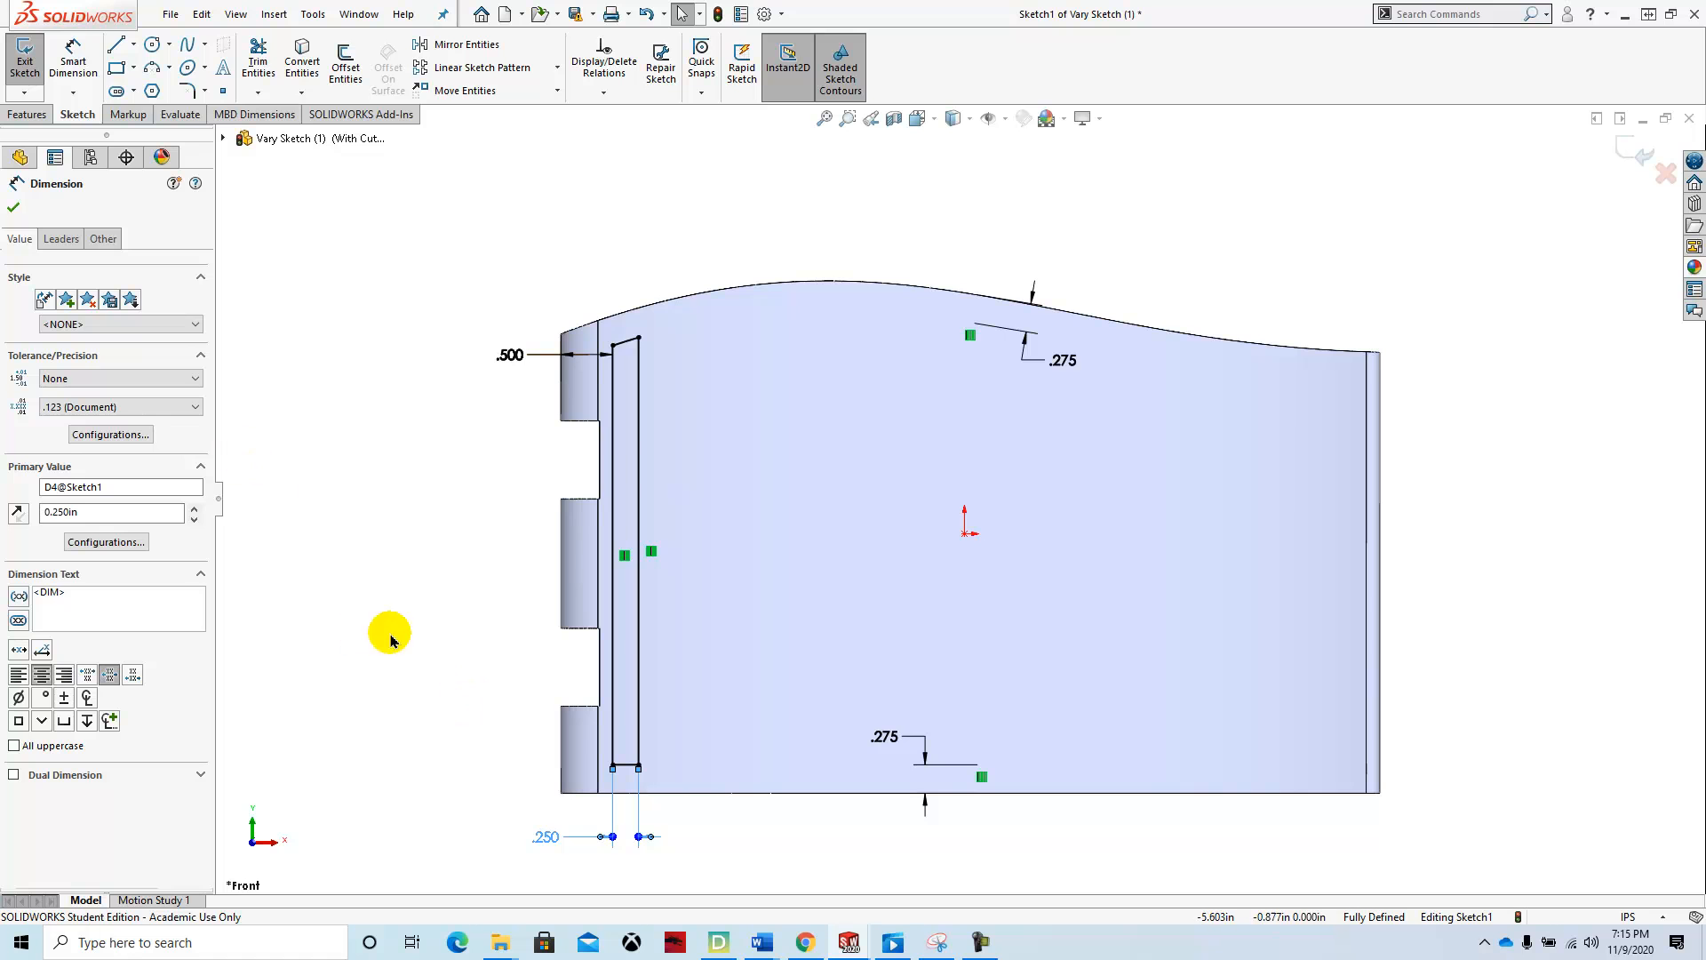
Step: Read the Chrome PDF instructions on the extruded cut and linear pattern, and return to the Vary Sketch (1) part in SOLIDWORKS
click(806, 942)
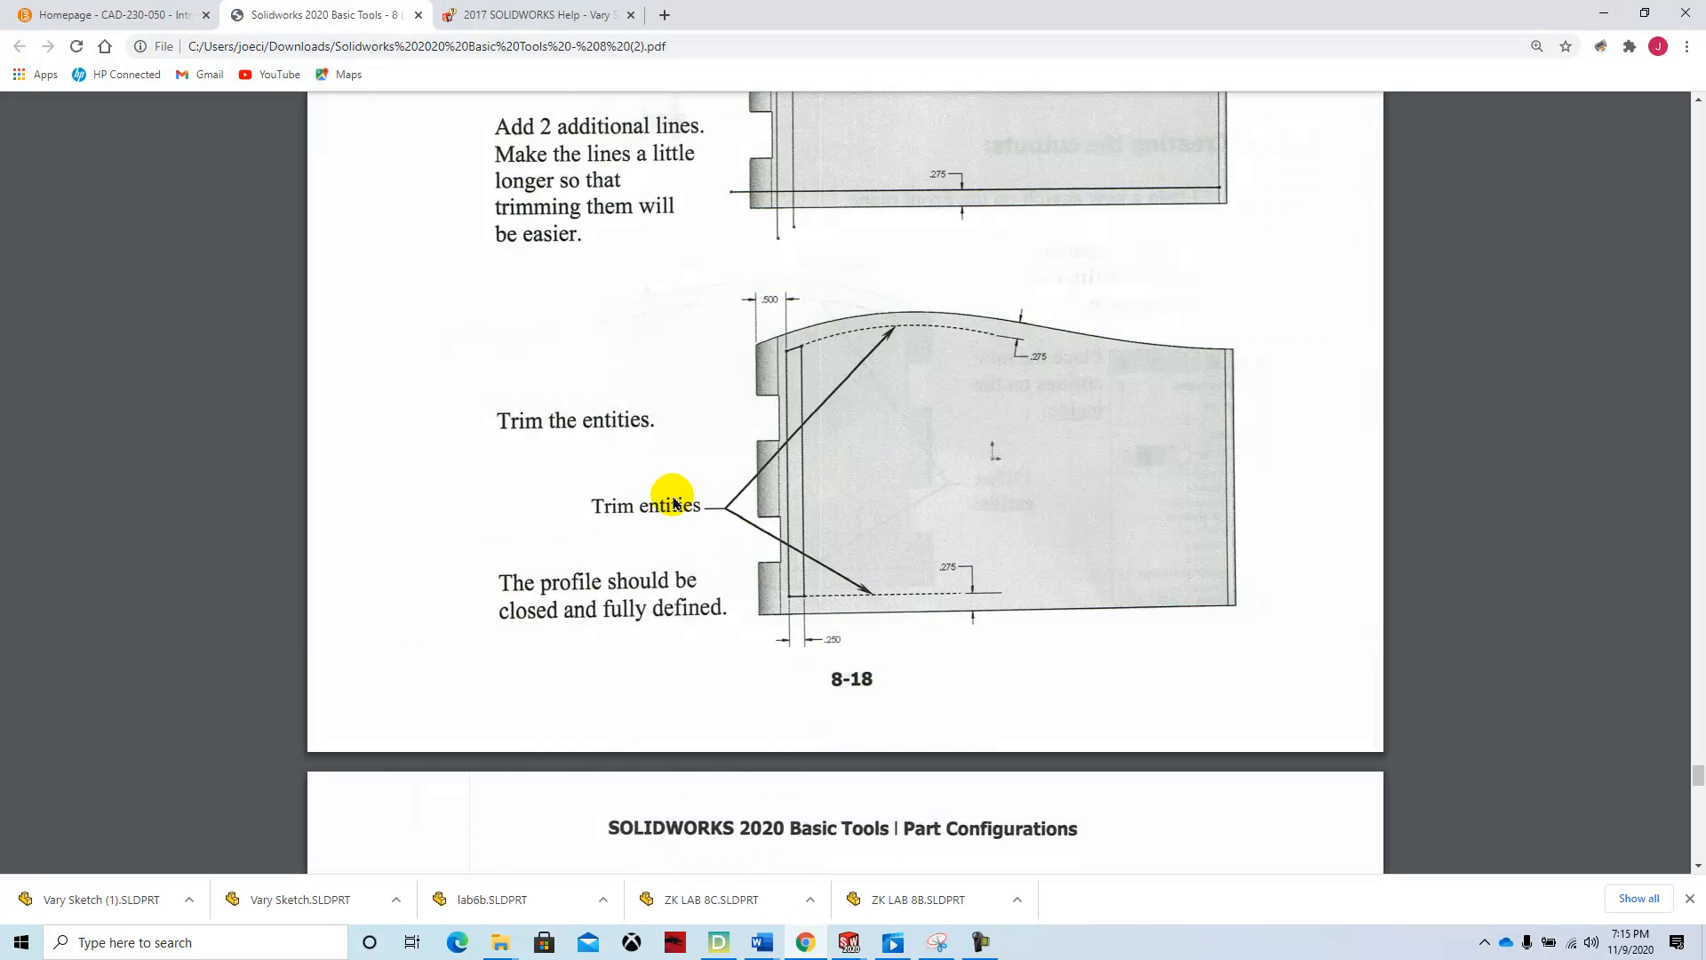
scroll(675, 503, down, 2)
scroll(674, 499, down, 5)
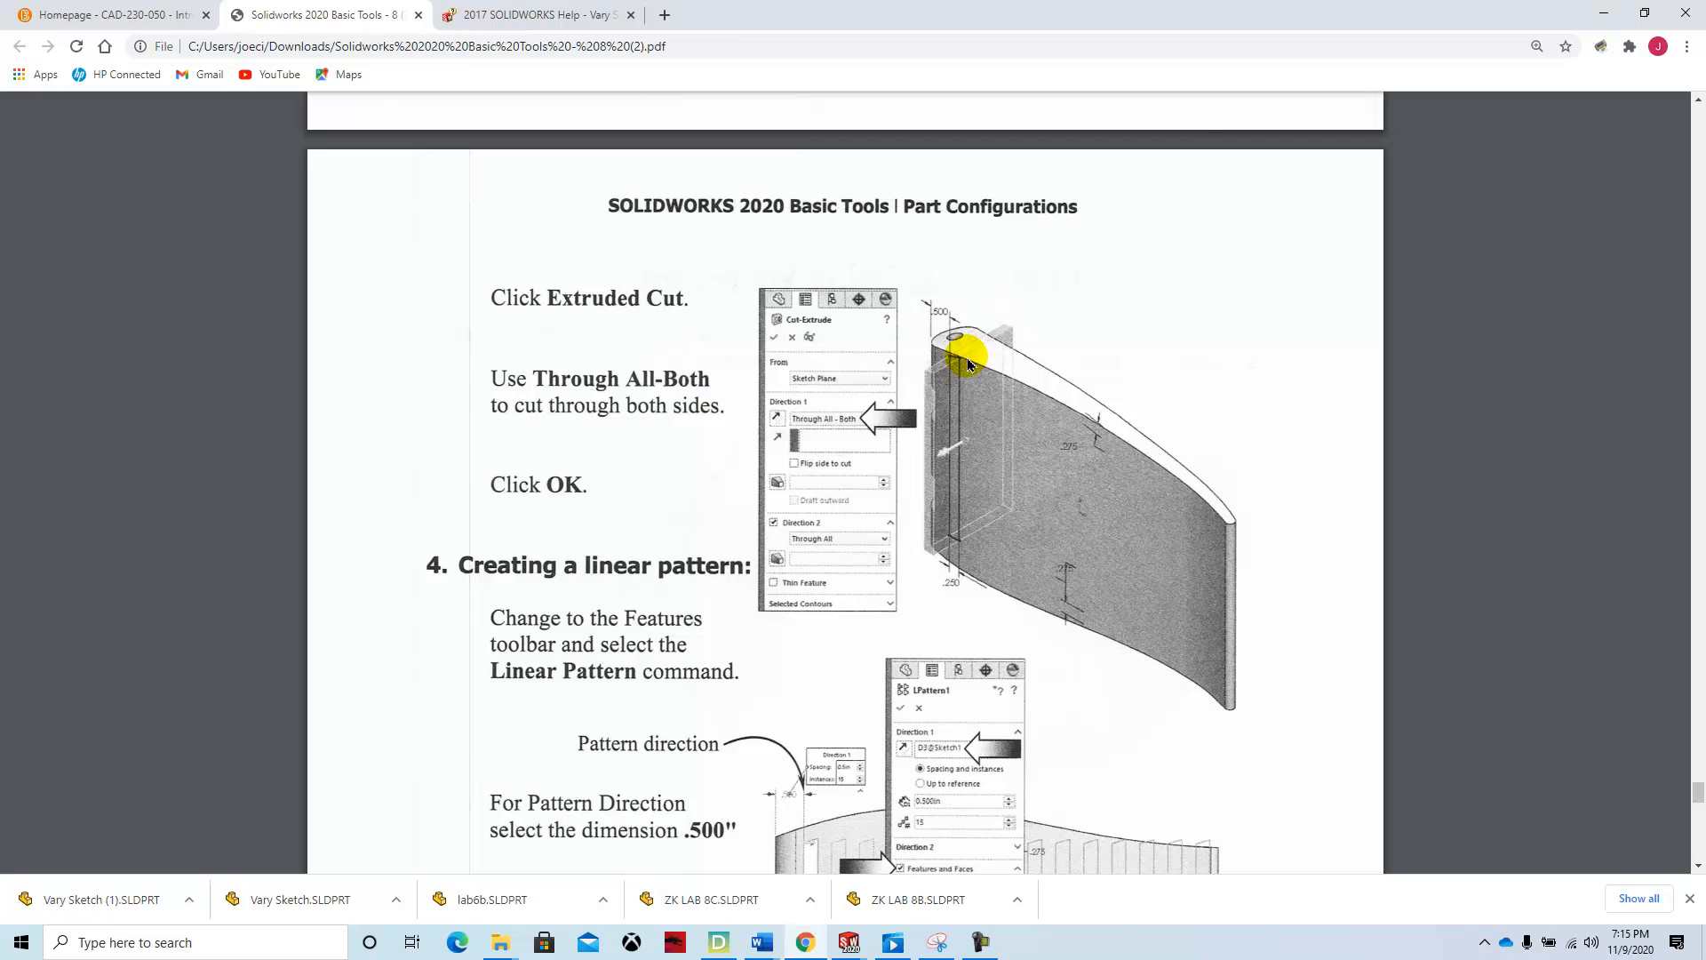
scroll(613, 480, down, 2)
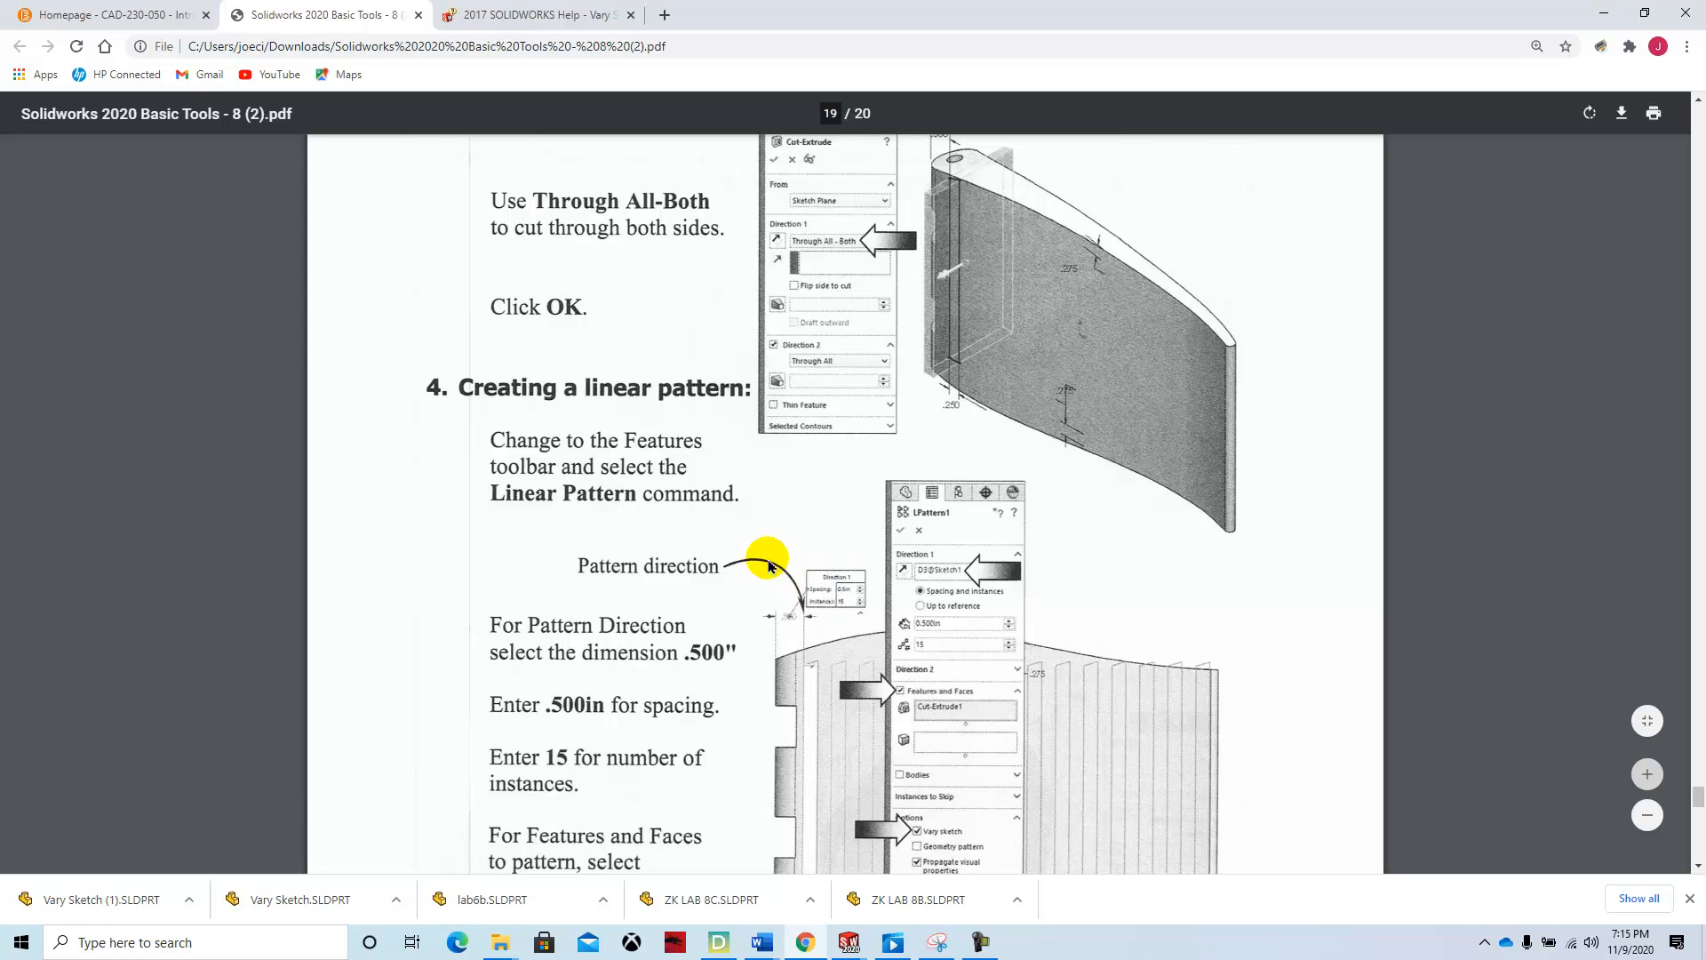
click(849, 942)
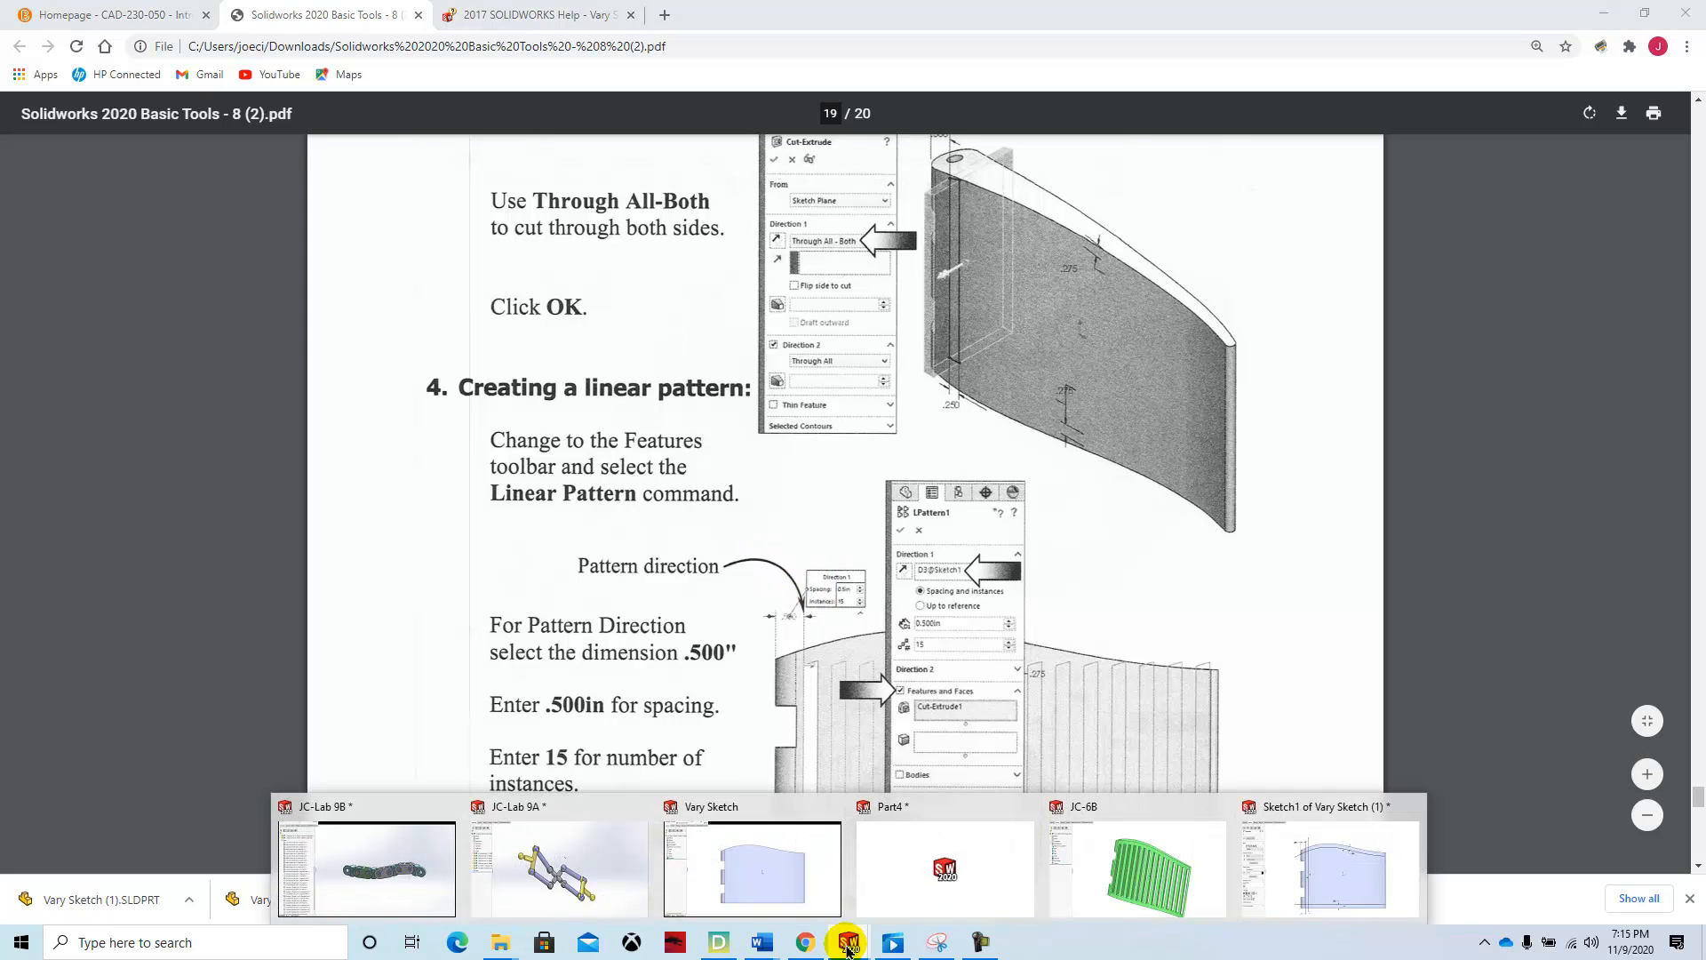
click(1301, 885)
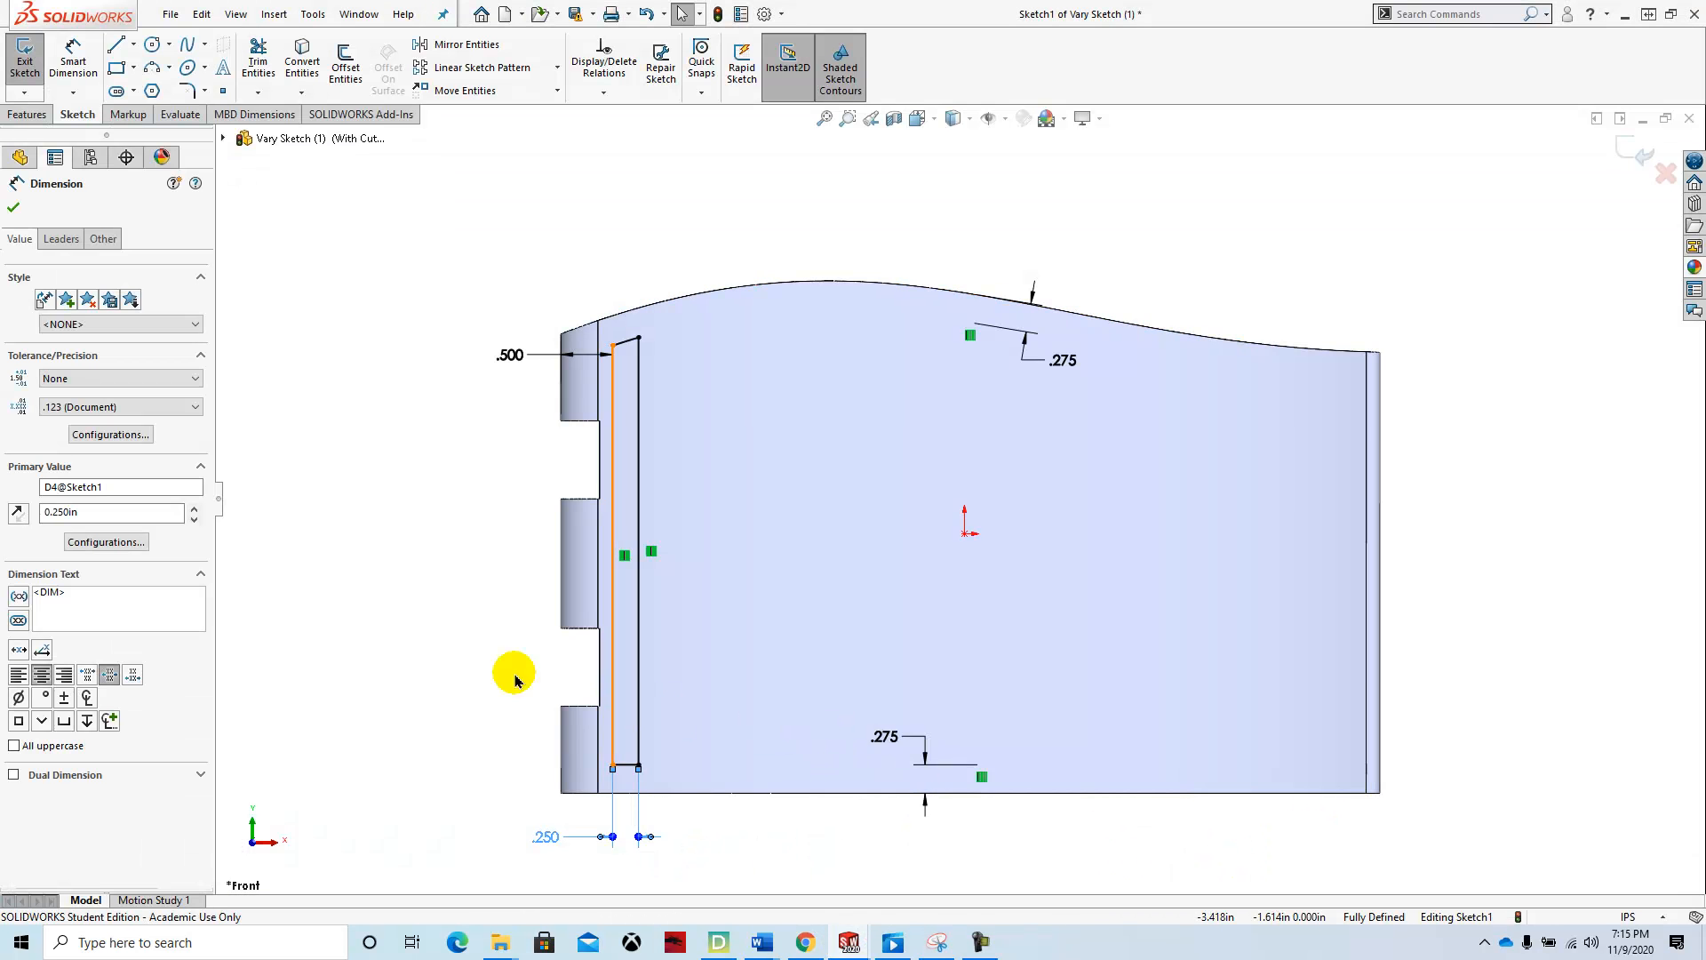
Step: Cut the slot profile through the panel with an Extruded Cut using the Through All - Both end condition
click(13, 207)
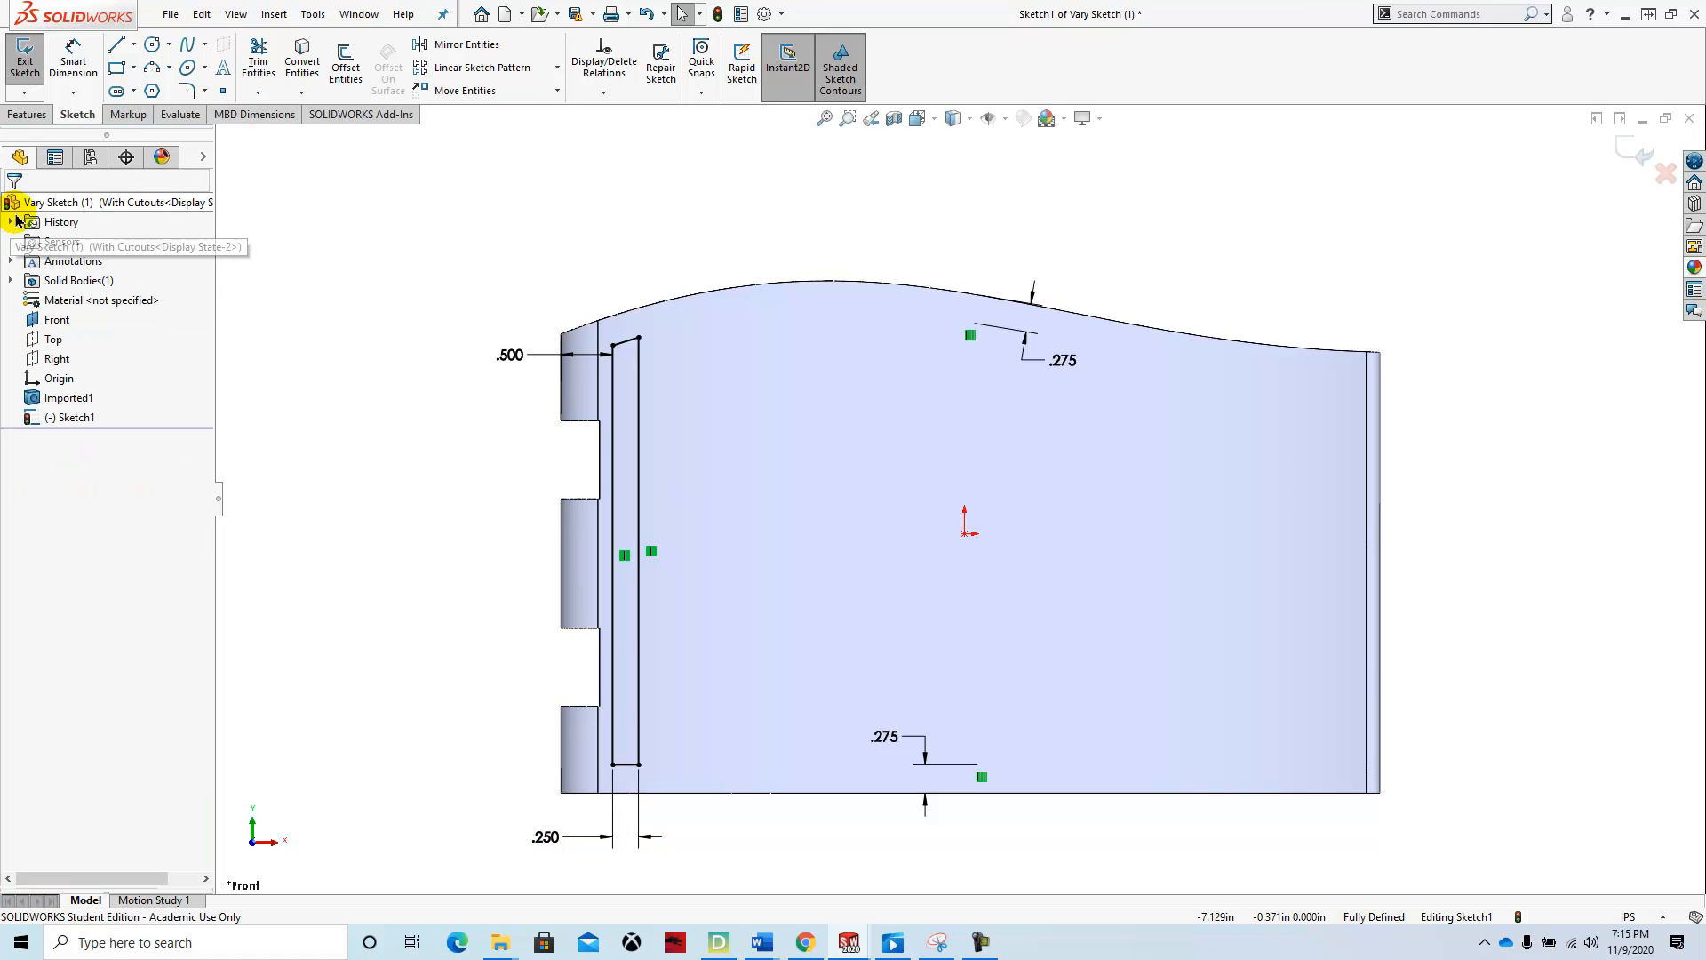
click(25, 114)
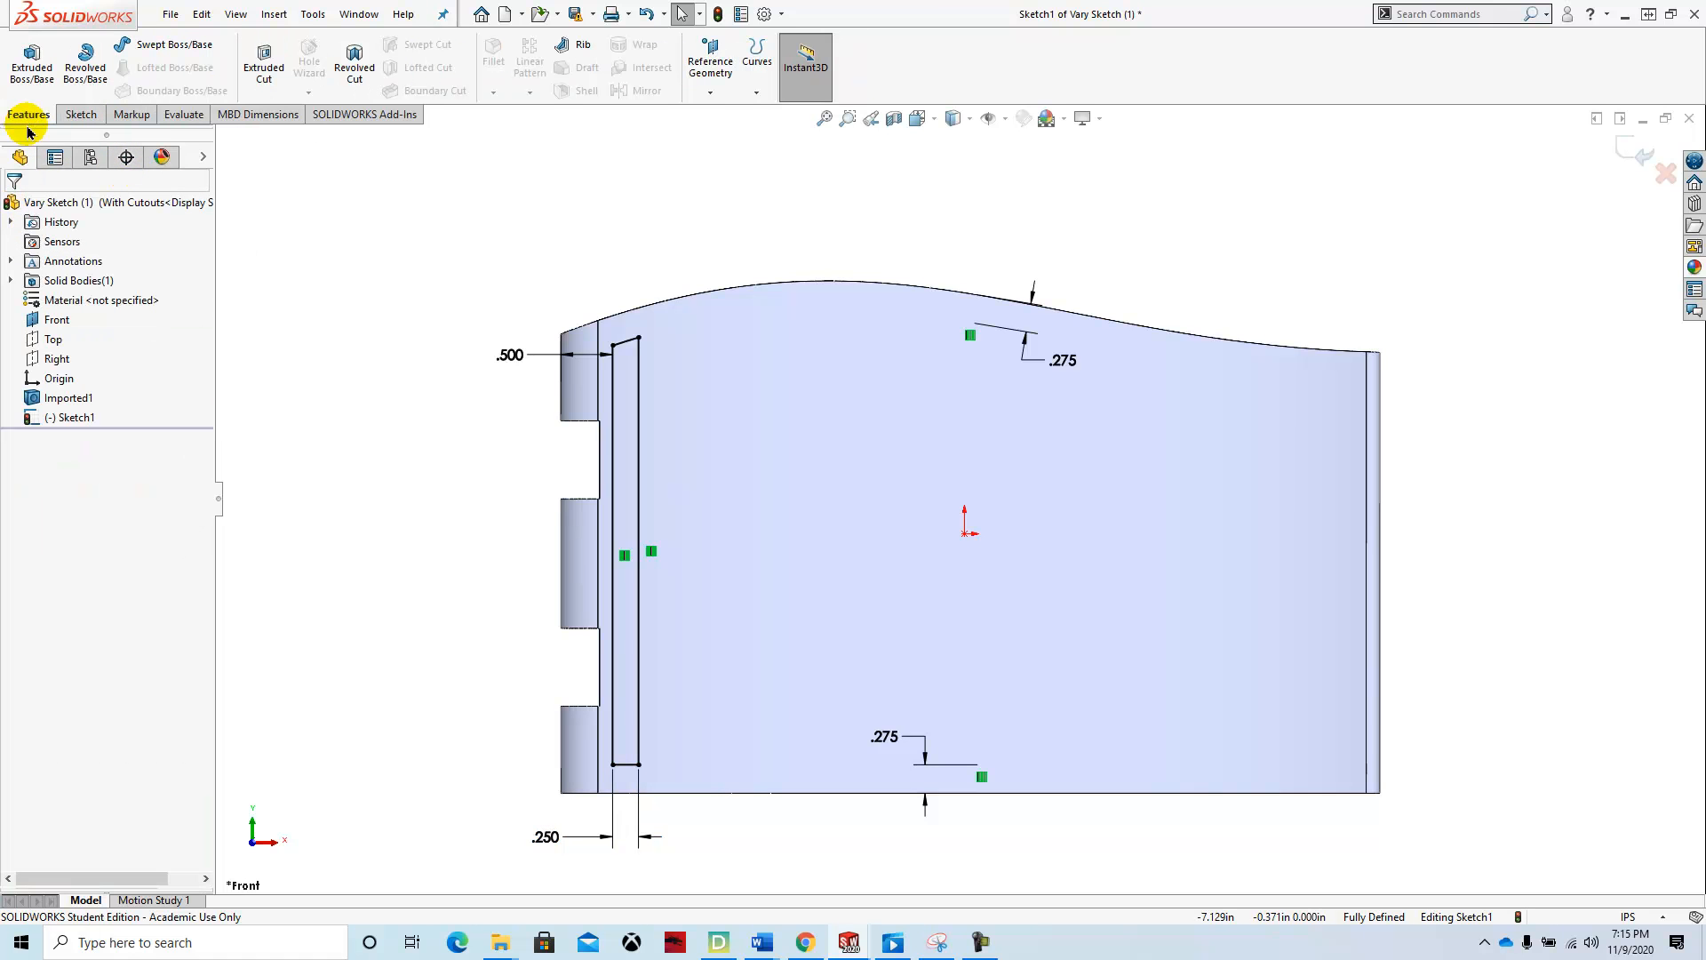
click(271, 68)
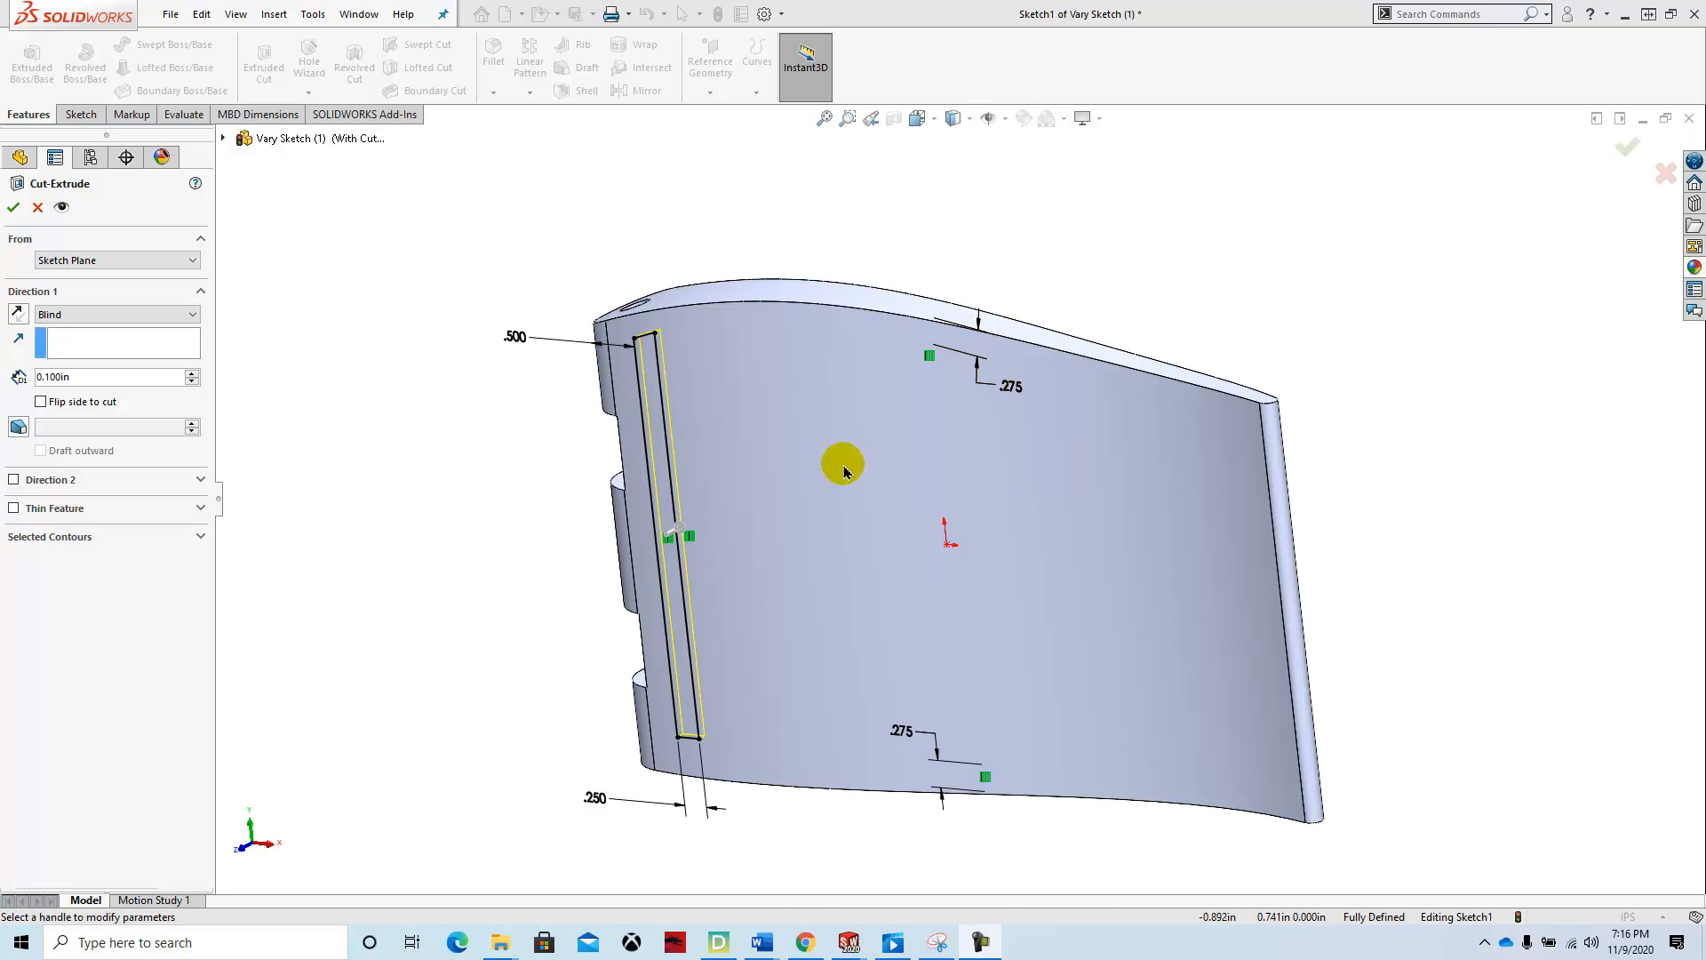
click(163, 316)
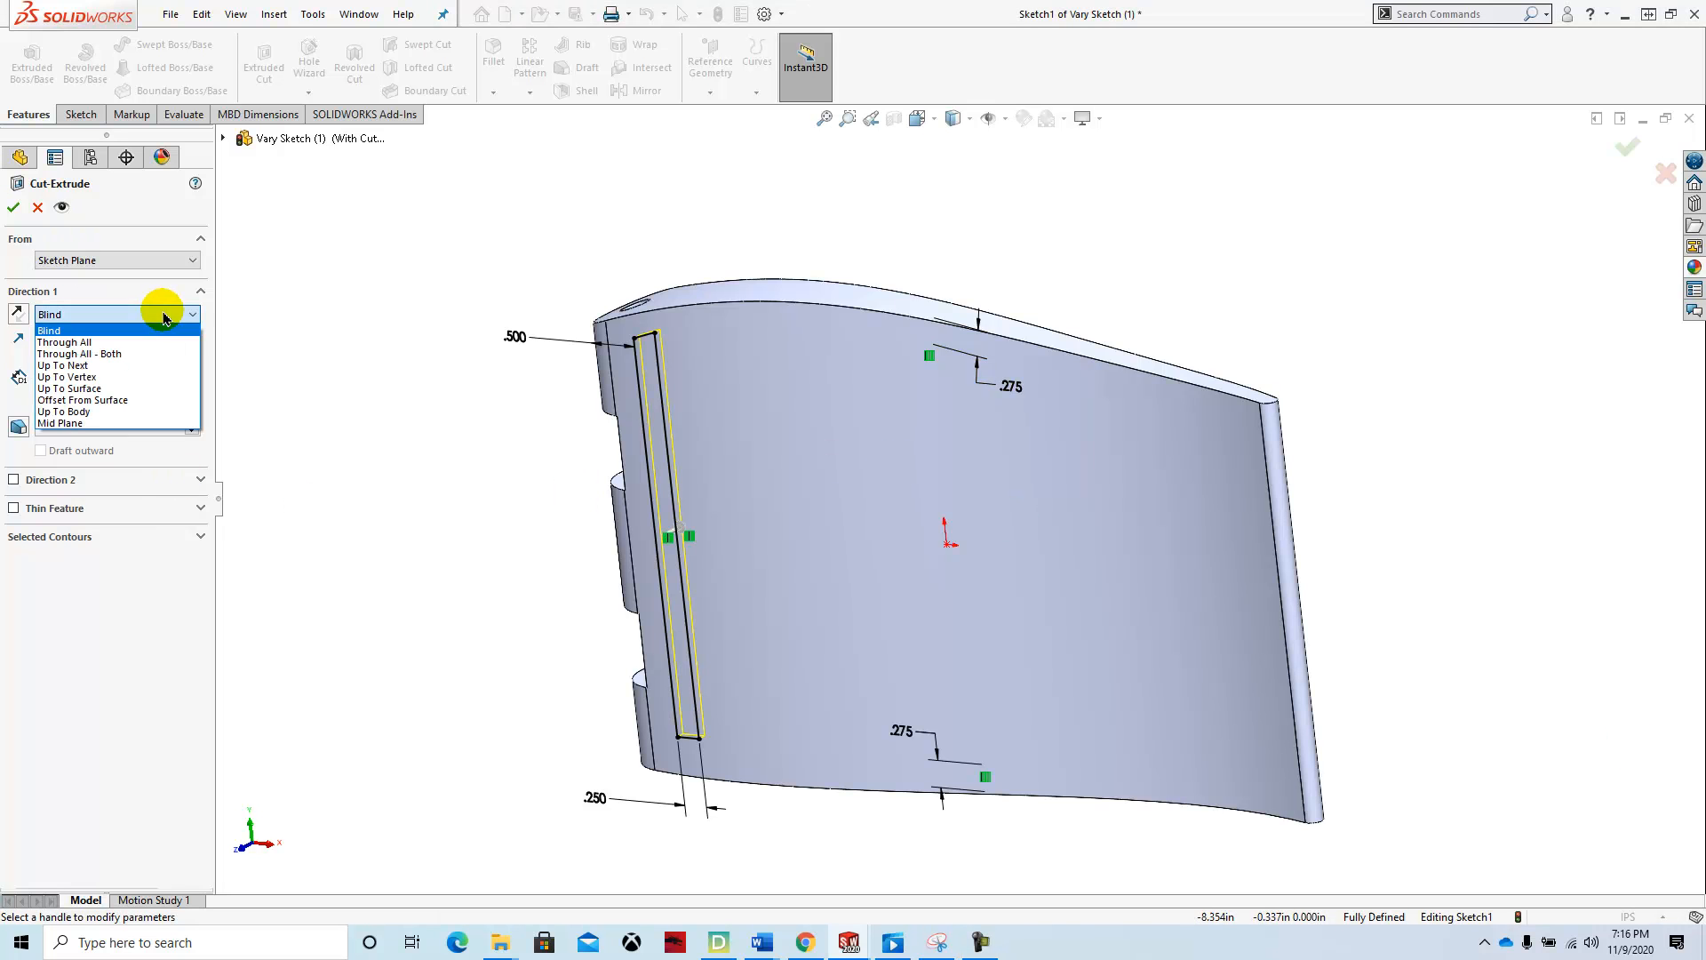
click(117, 354)
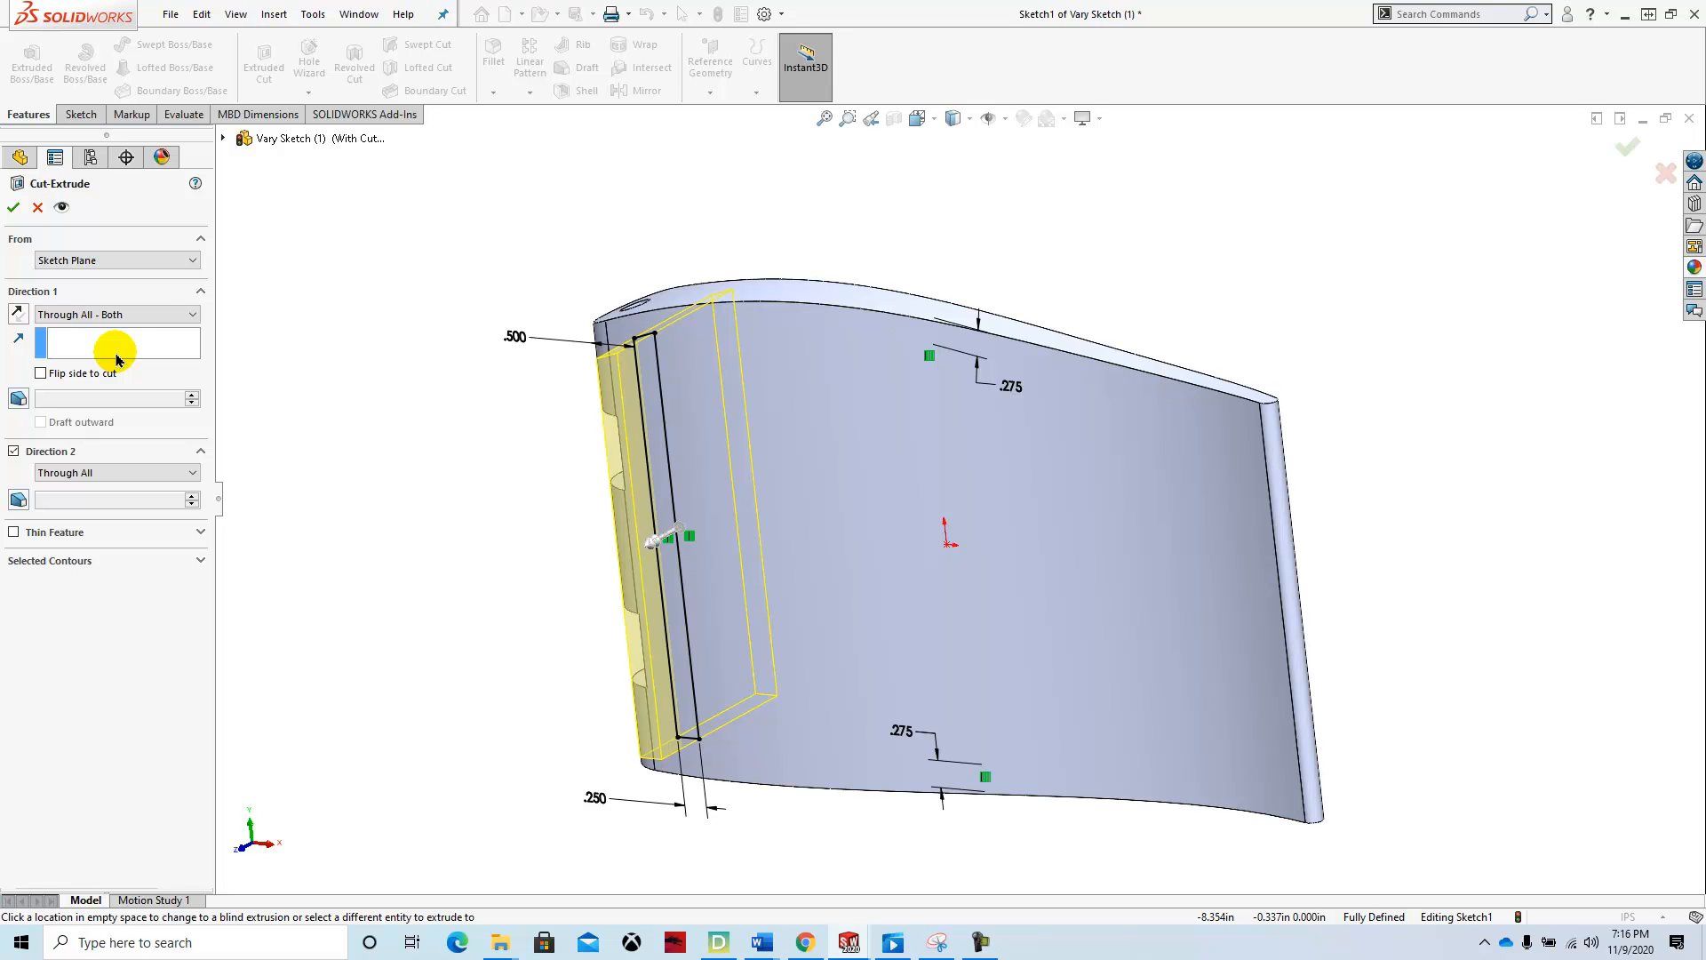
click(11, 206)
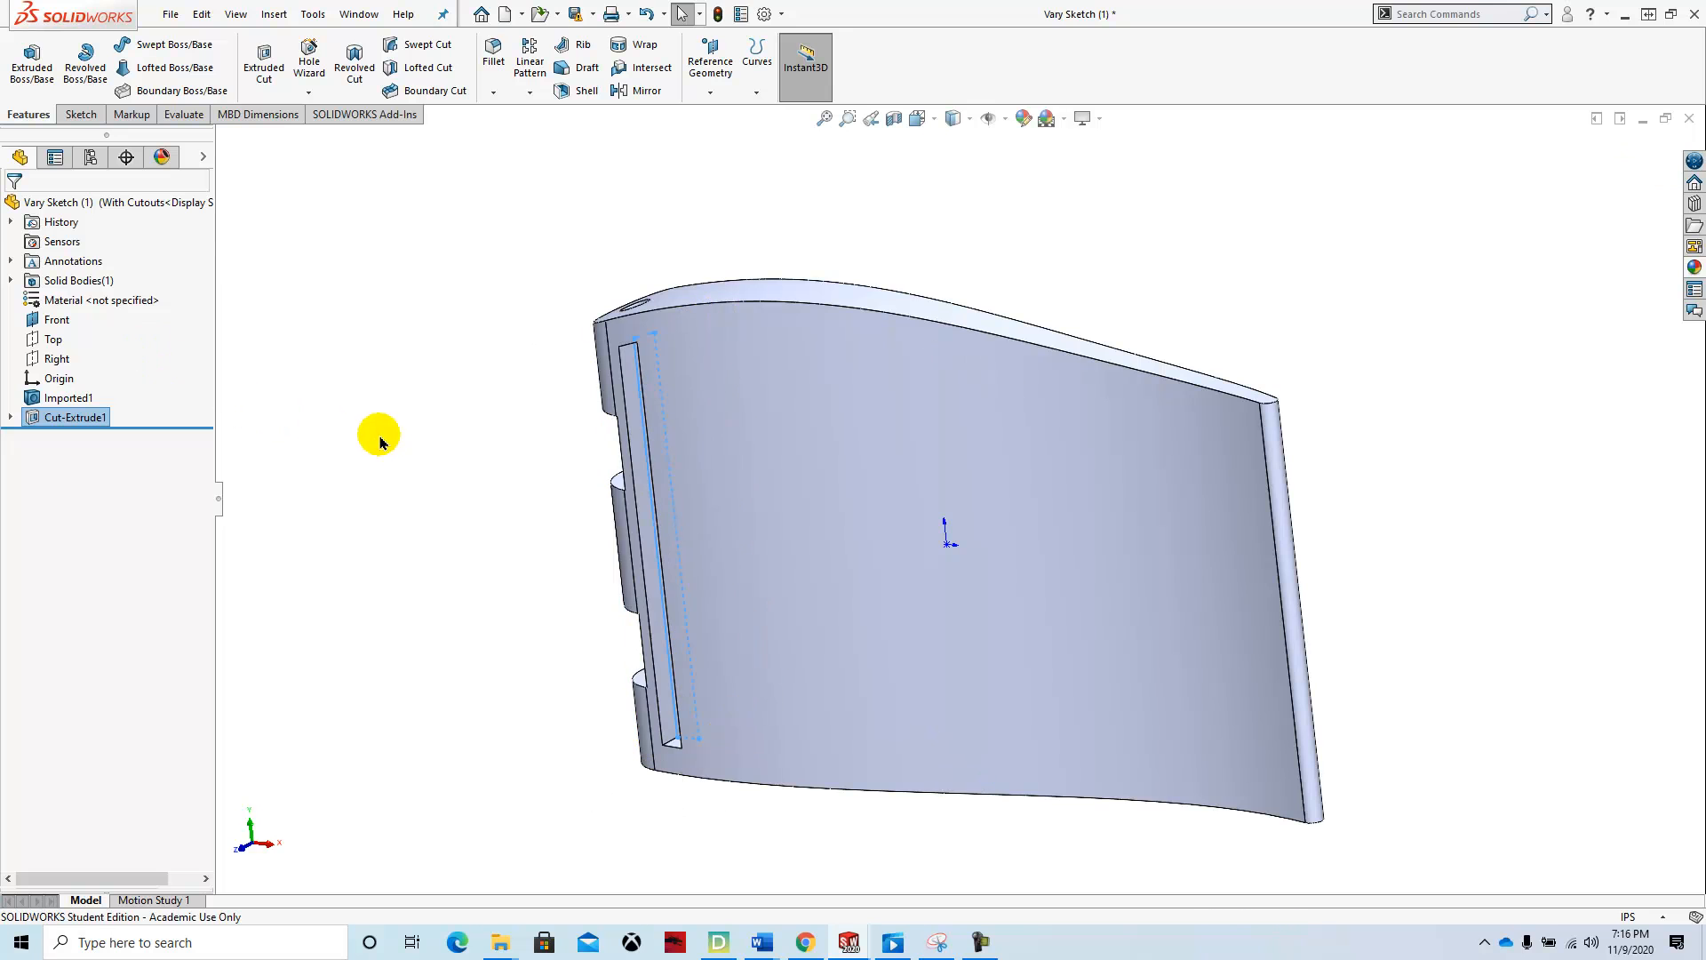
Step: Inspect the slot cut, check the linear pattern settings in the Chrome PDF, and return to the Vary Sketch (1) part in SOLIDWORKS
middle_drag(396, 433, 412, 392)
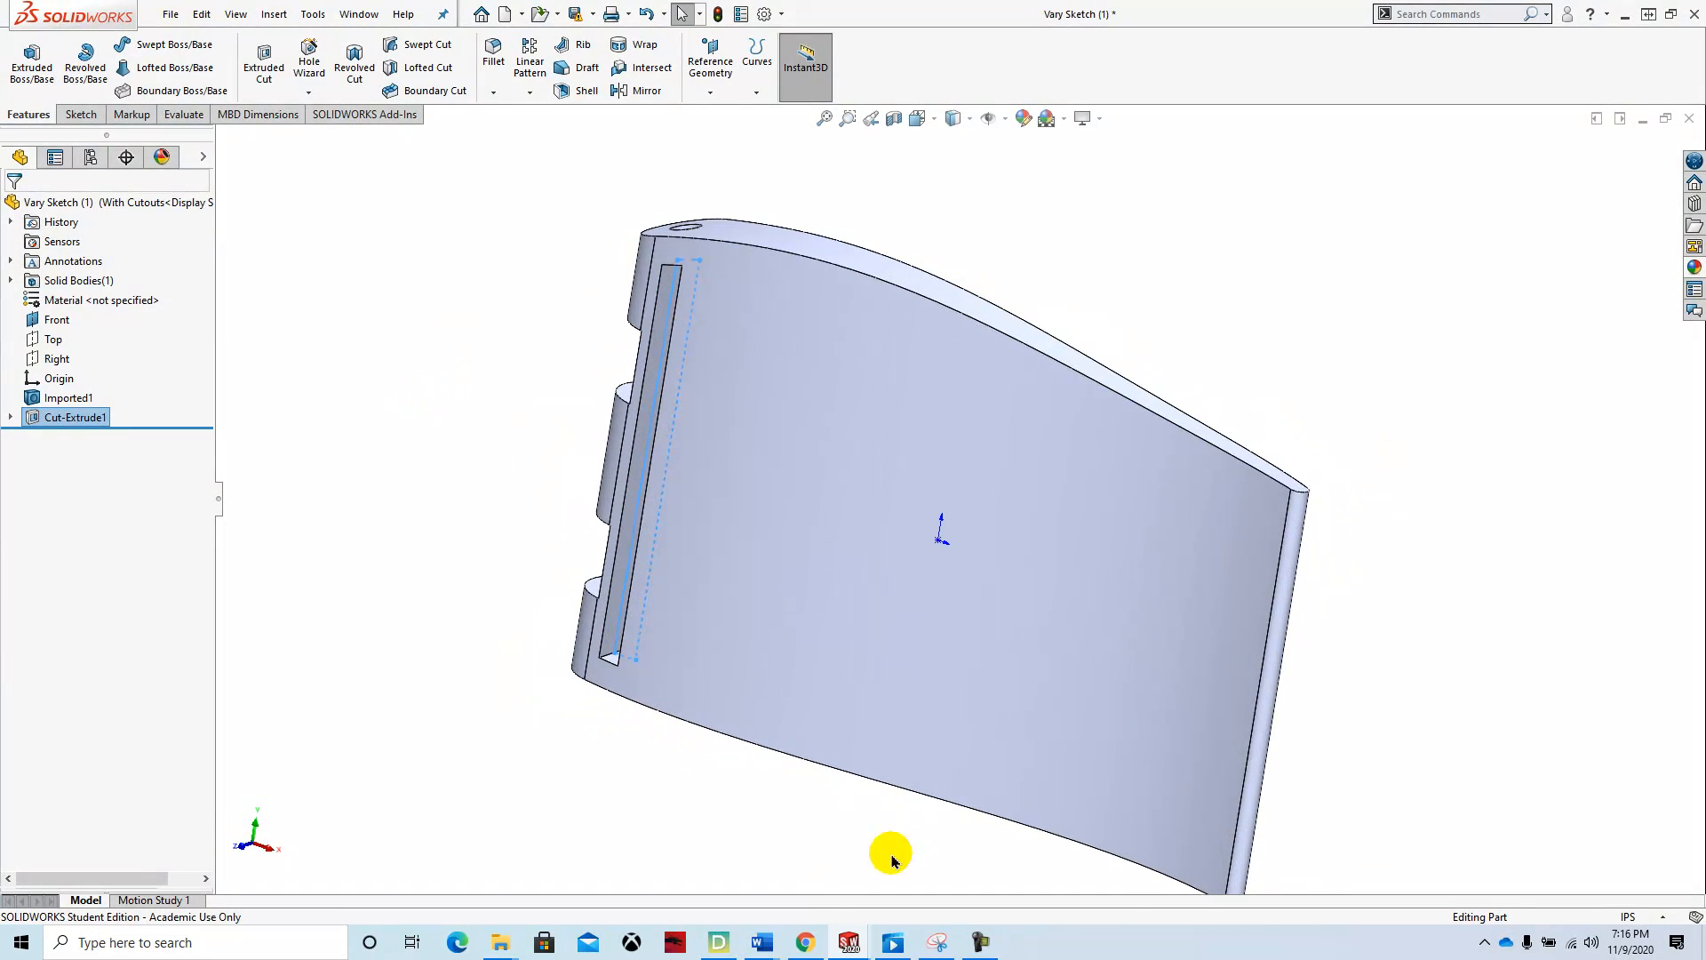
click(803, 943)
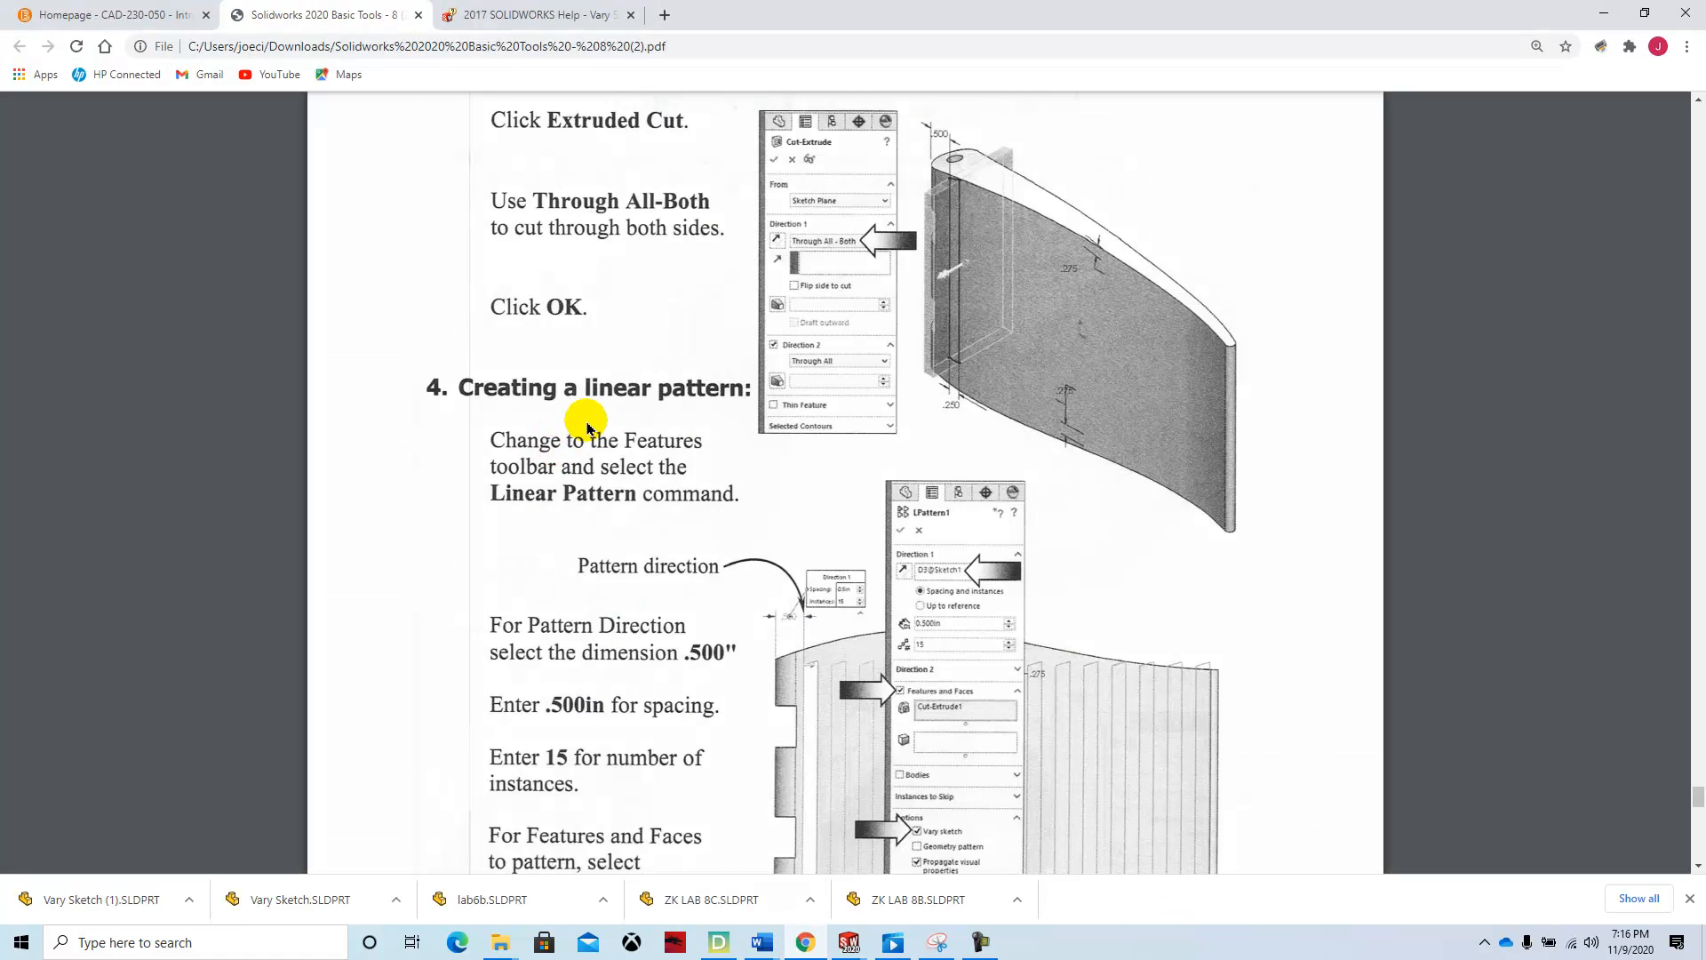
scroll(586, 435, down, 3)
scroll(564, 305, up, 2)
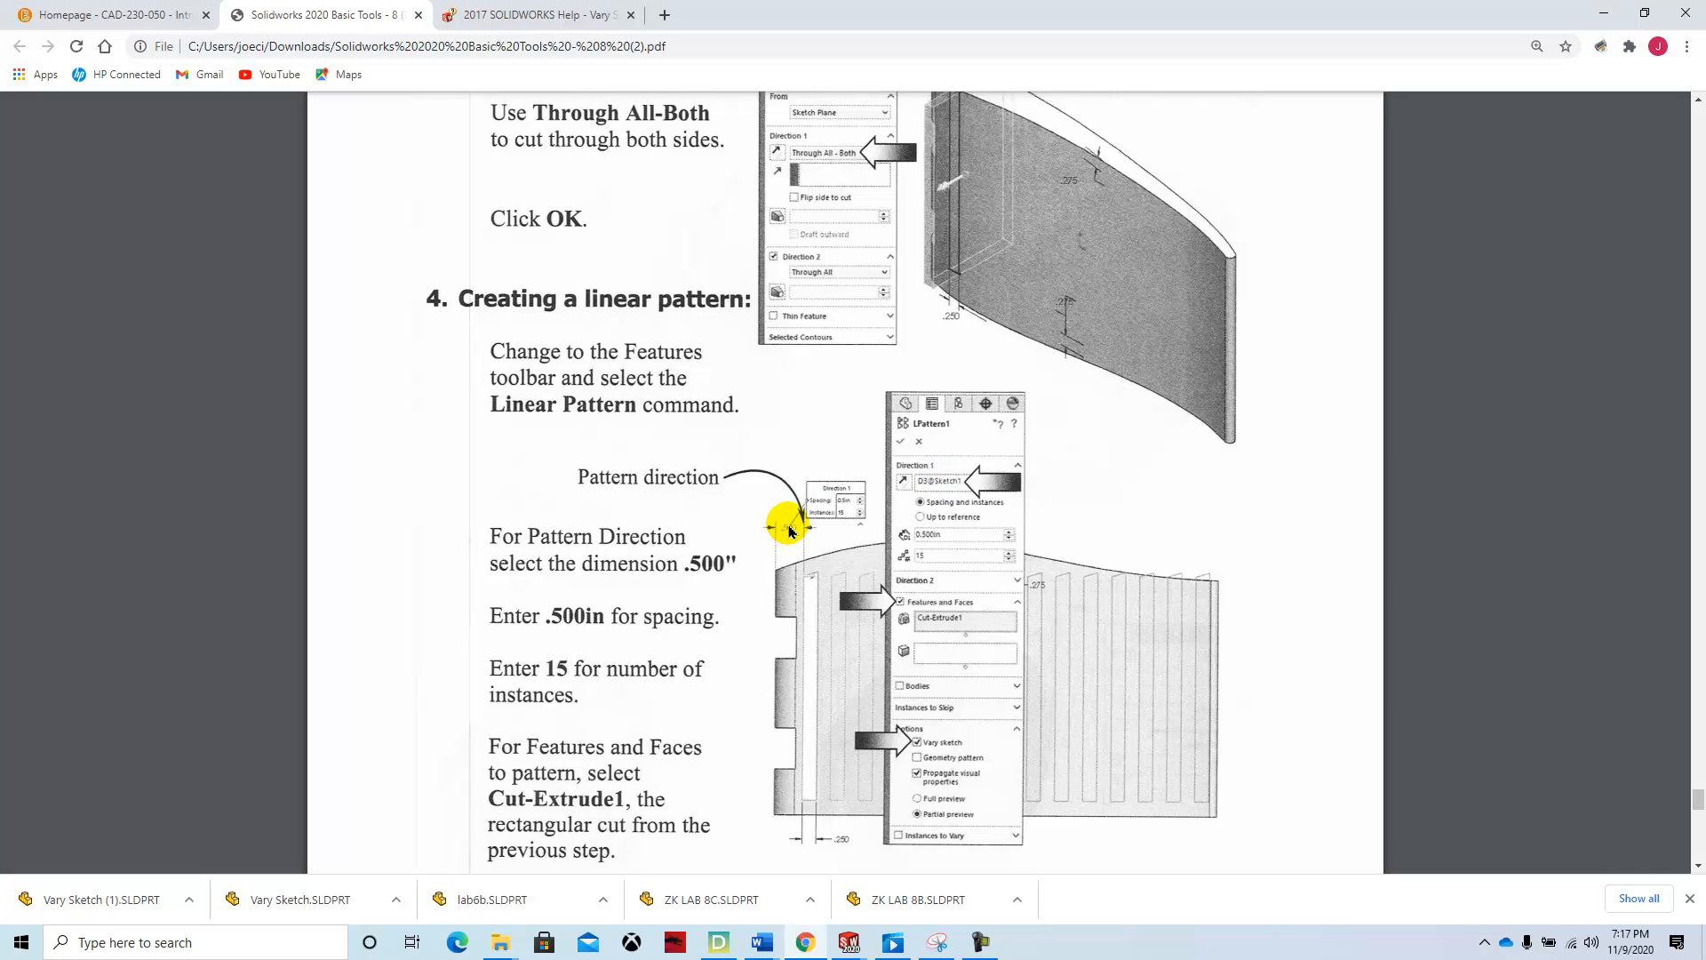
click(849, 942)
click(1313, 876)
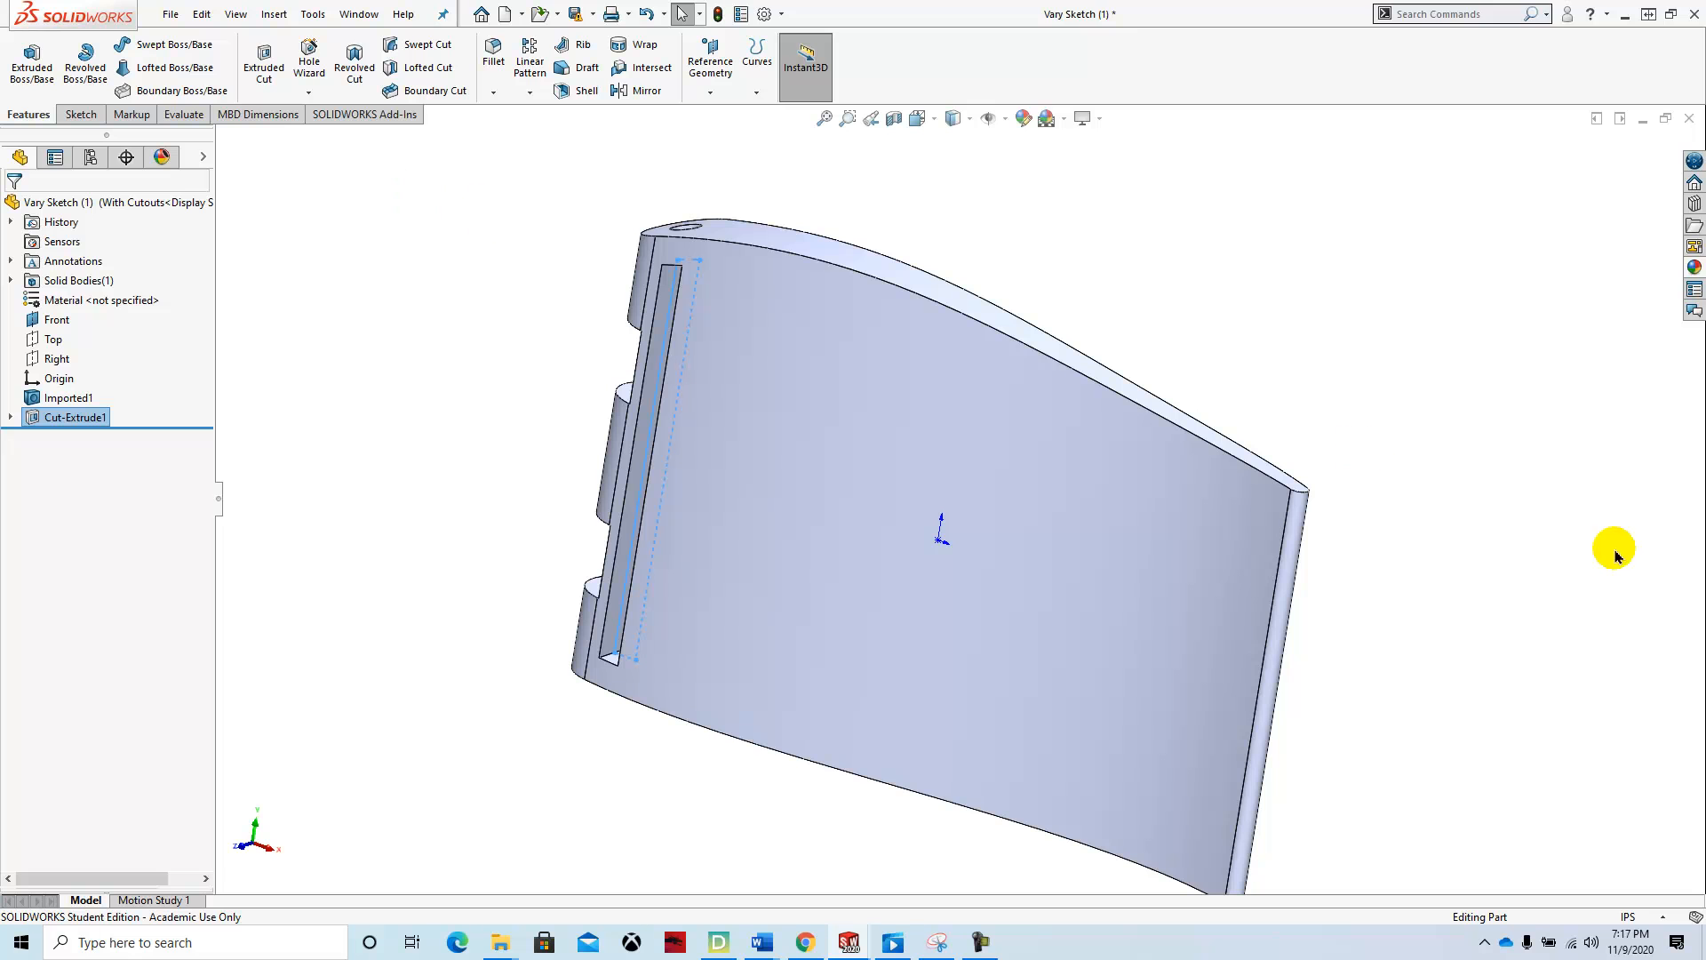
Step: Set up a linear pattern of the slot cut along the 0.5 in sketch dimension, with 0.5 in spacing and 15 instances
click(532, 93)
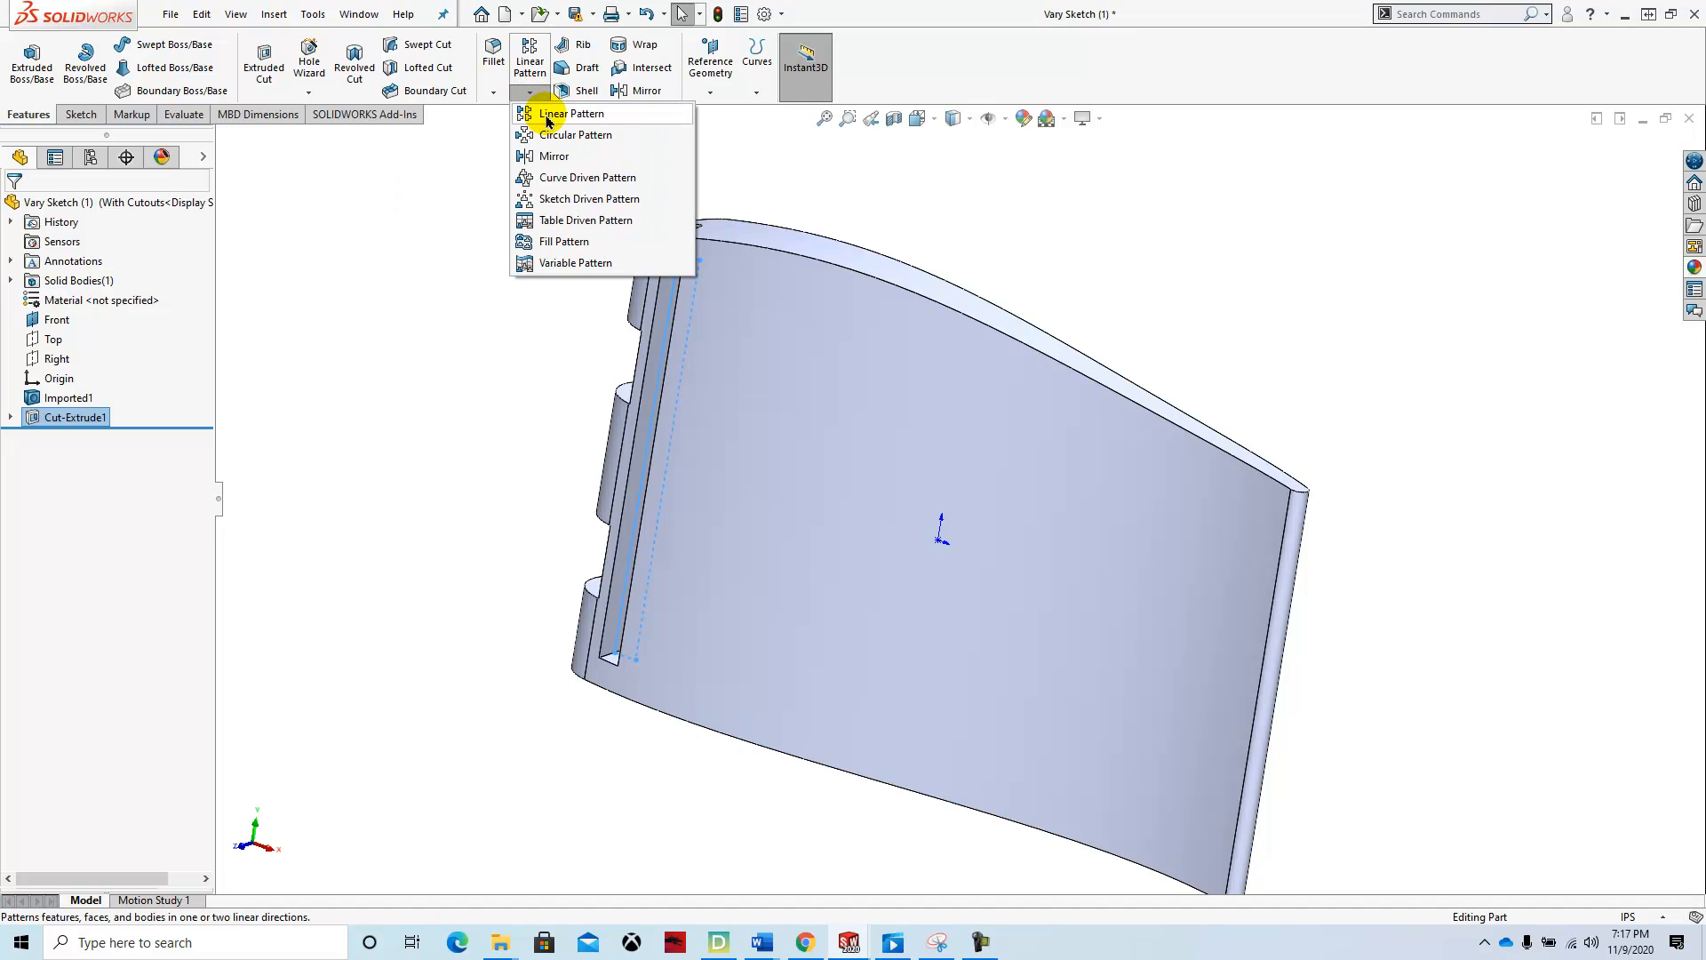
click(546, 115)
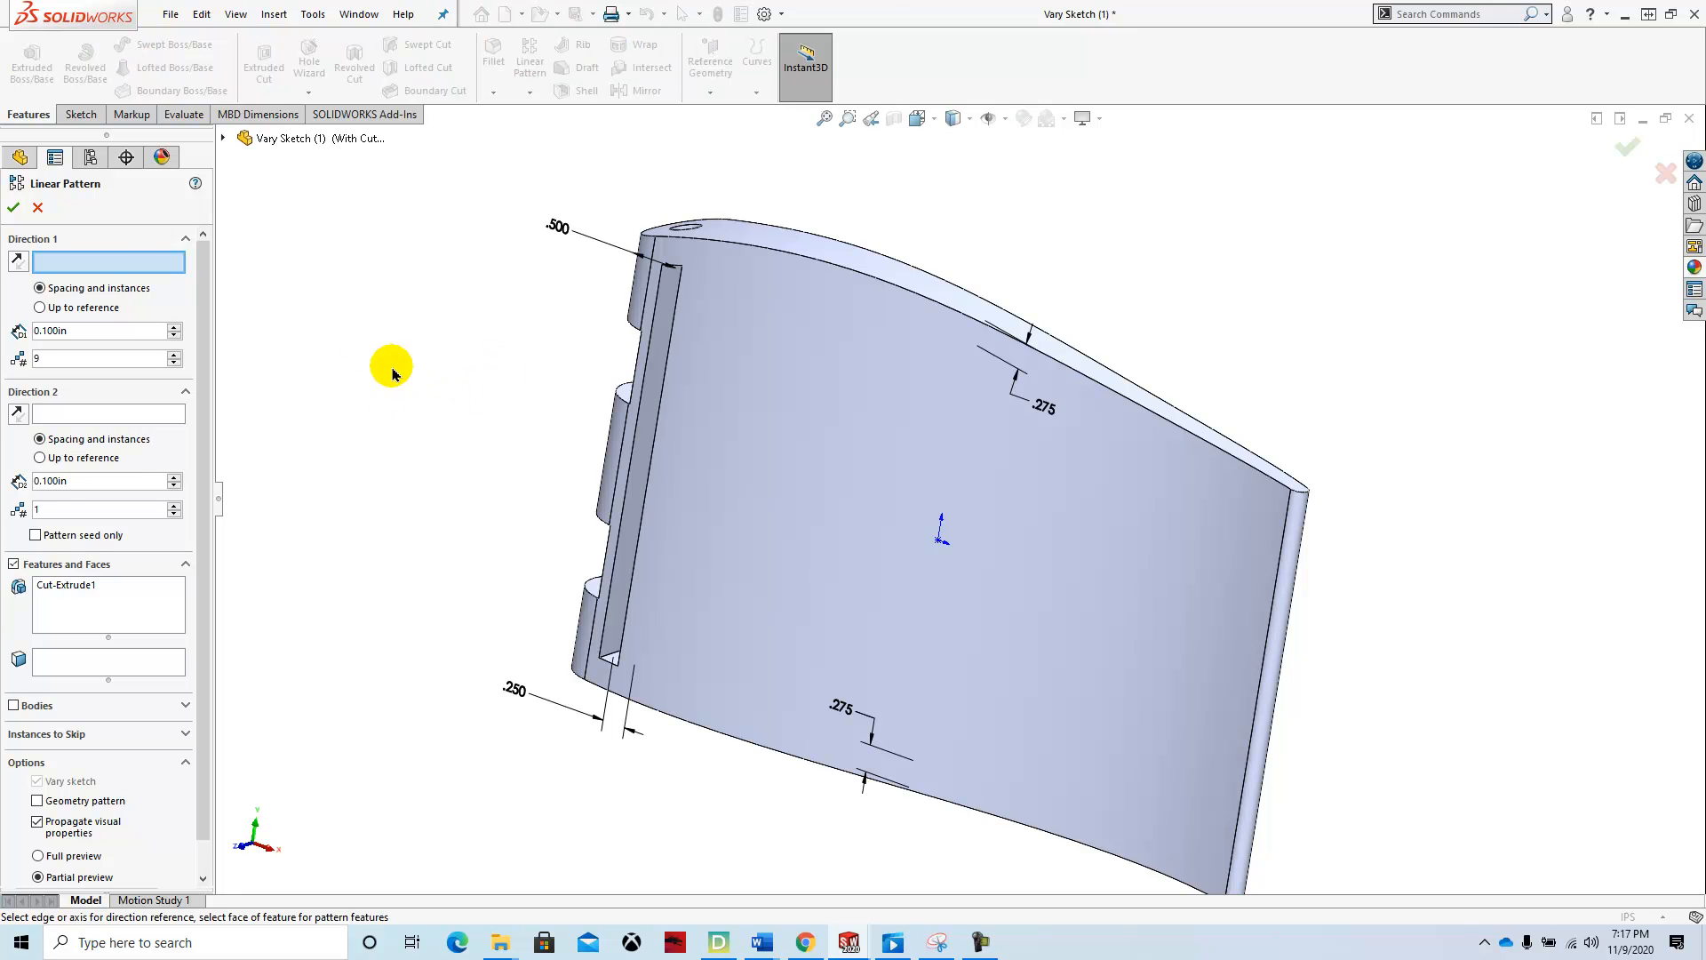
click(556, 226)
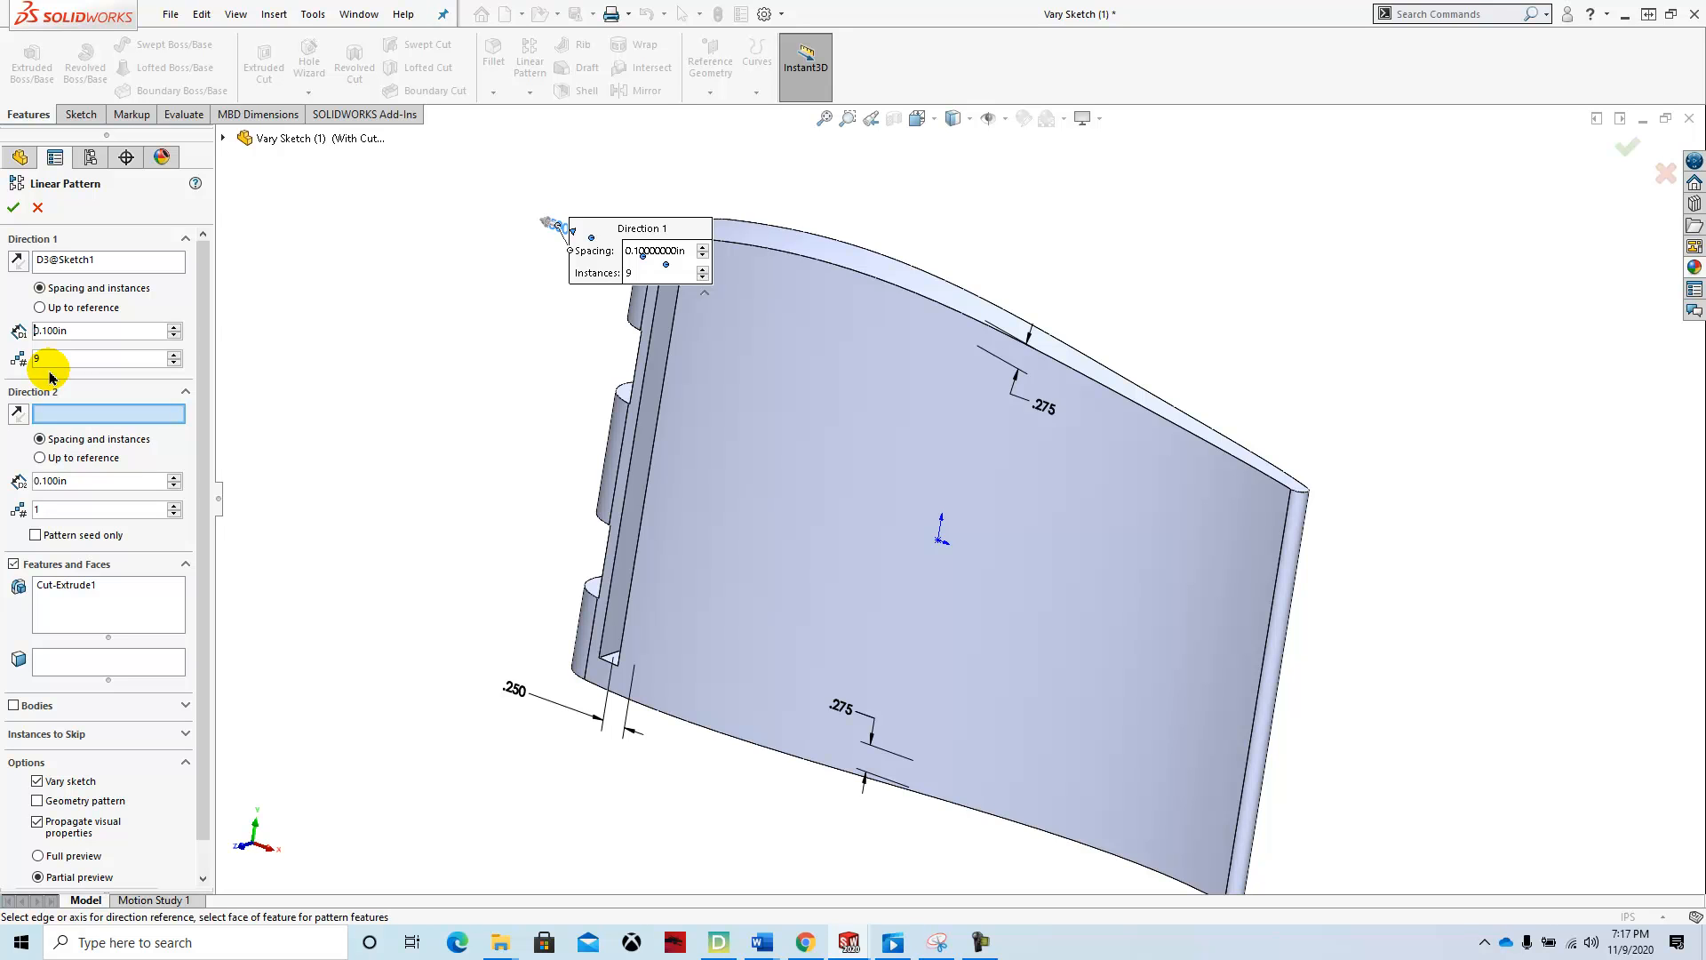
drag(85, 330, 20, 330)
text(.5)
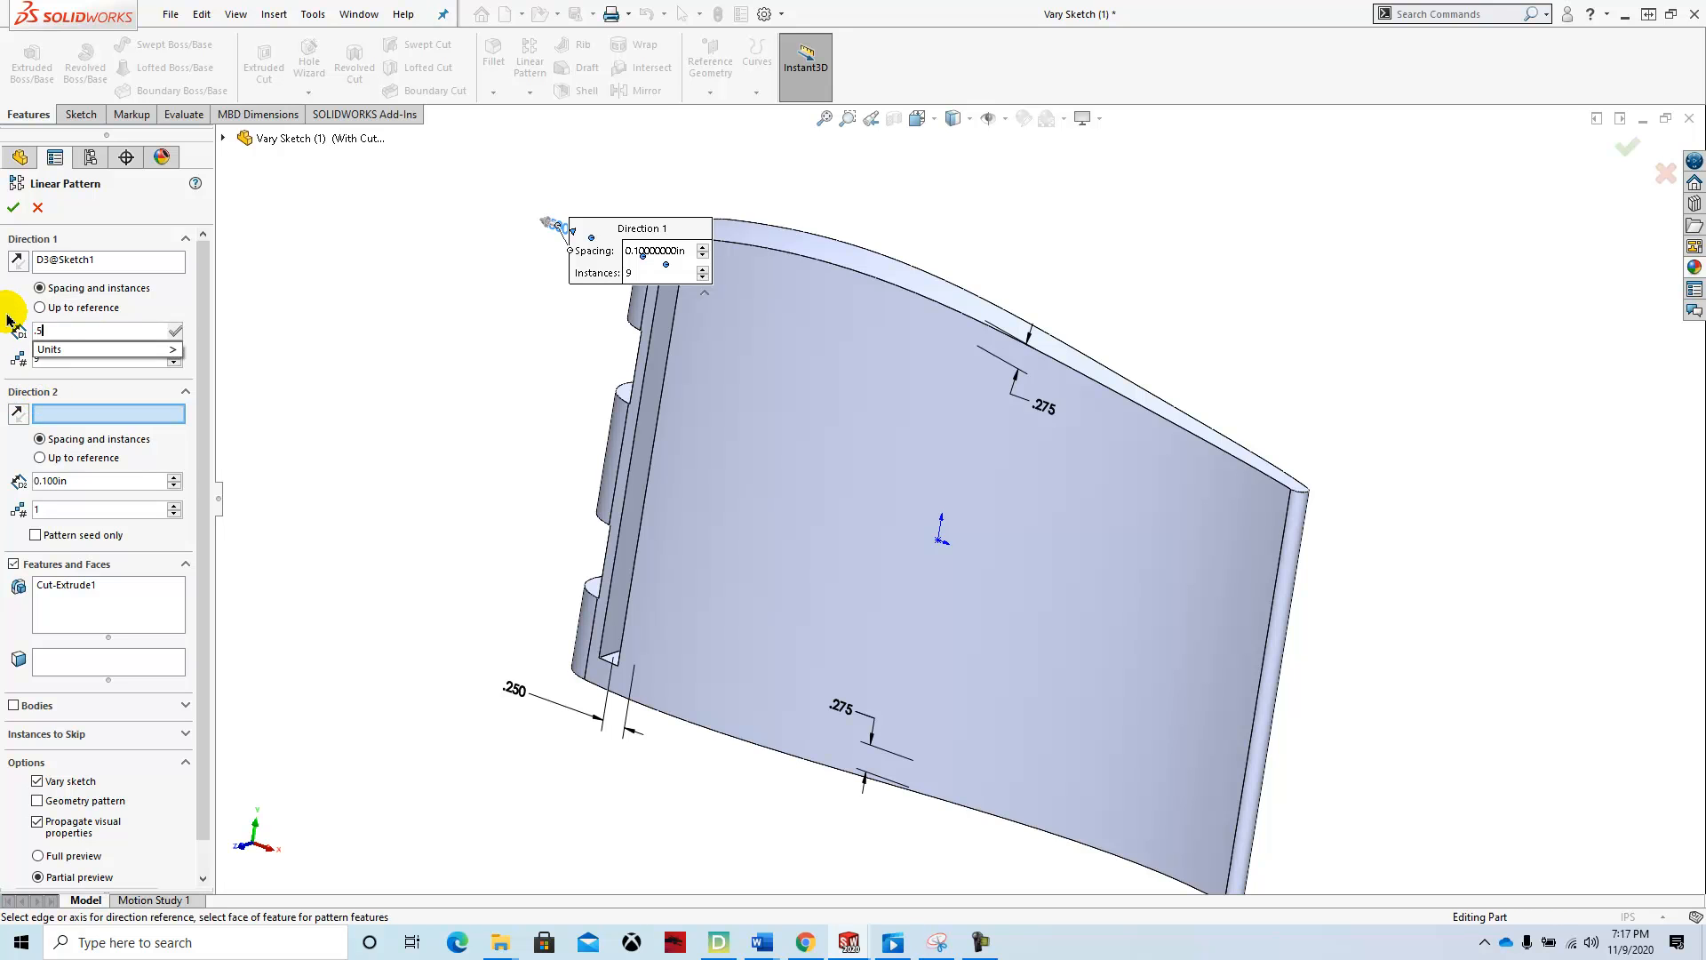
key(Return)
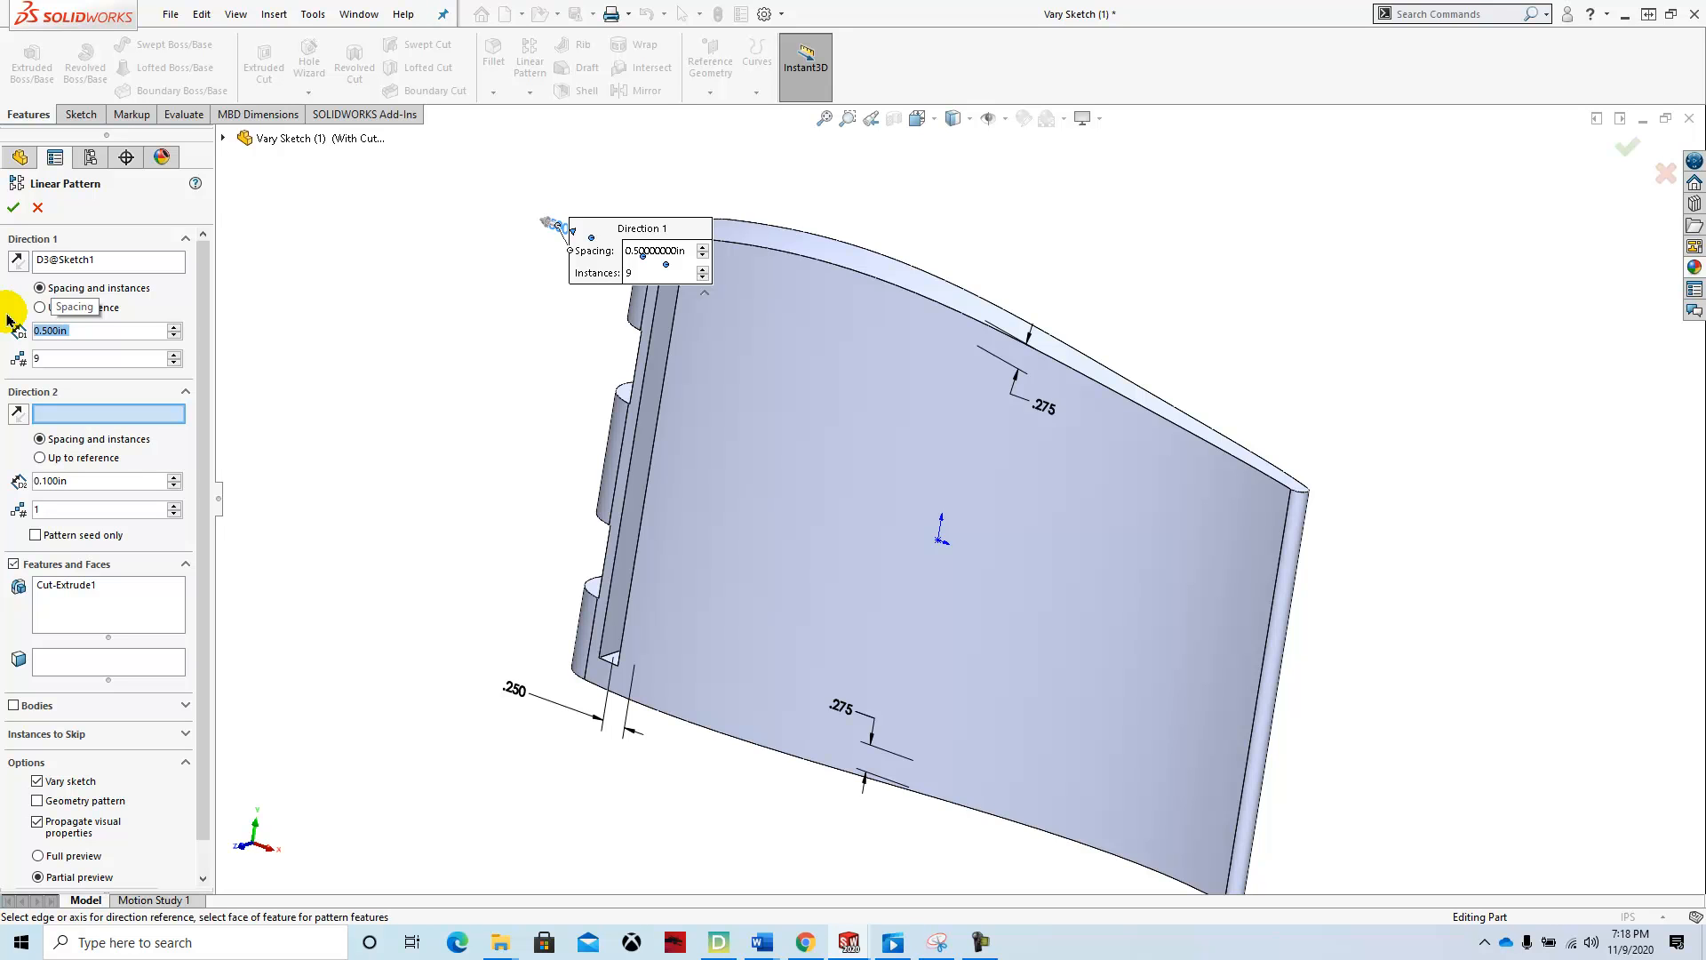
click(93, 358)
text(15)
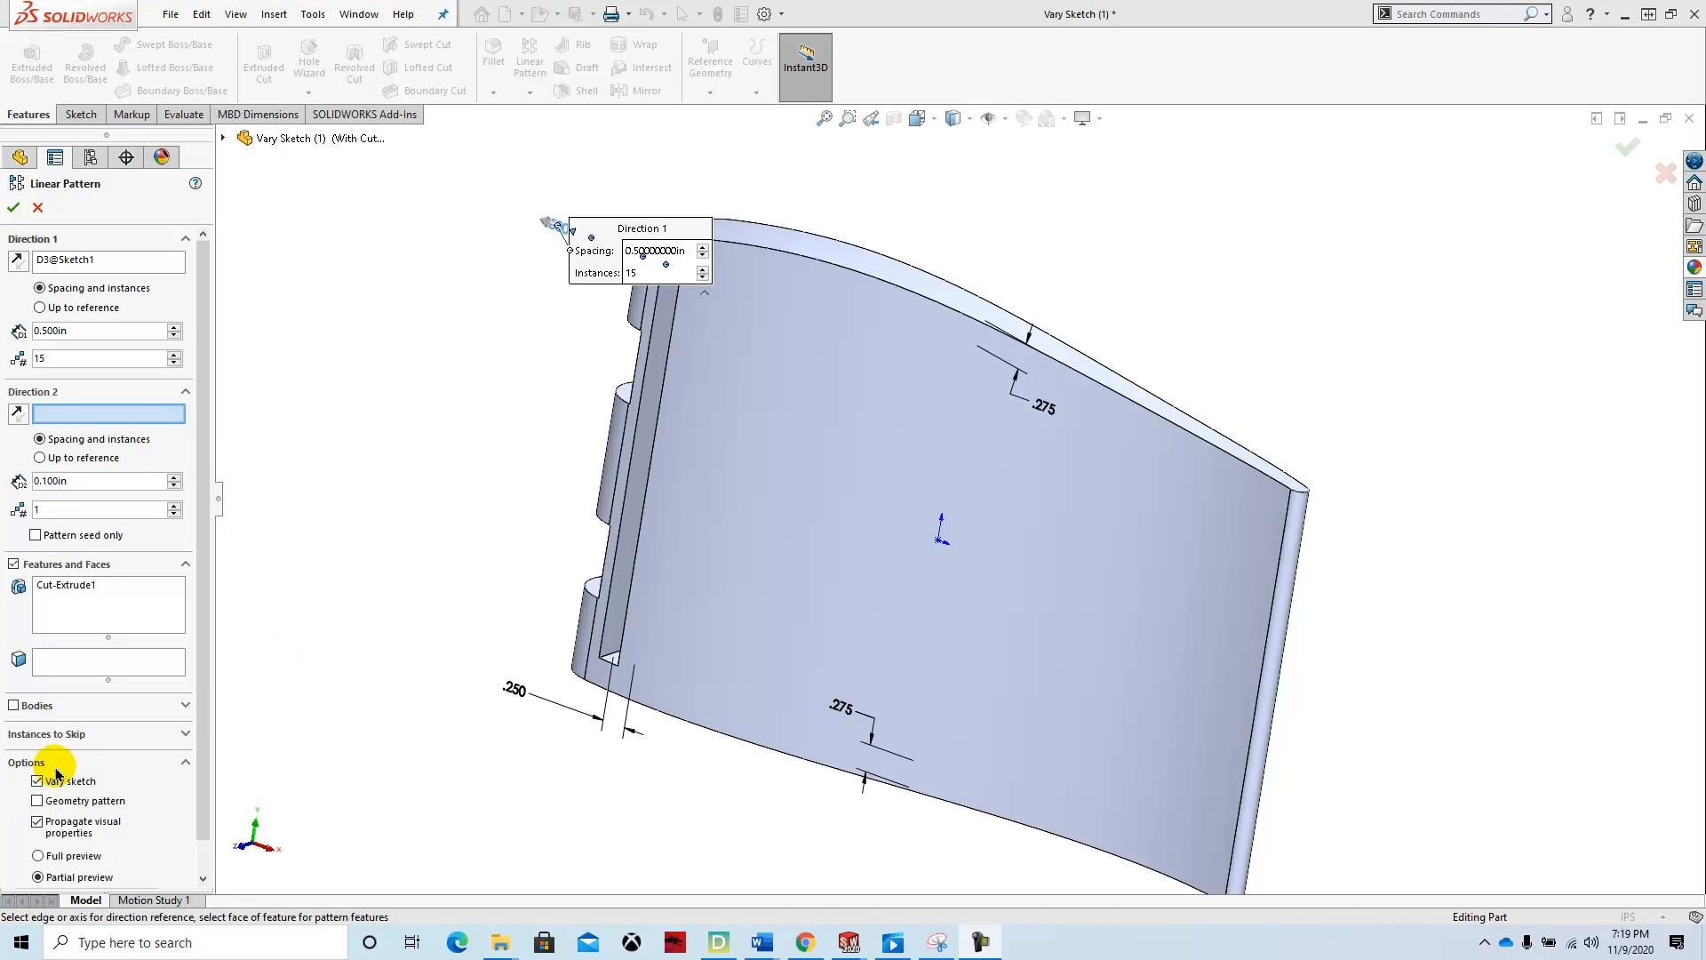
drag(202, 407, 206, 441)
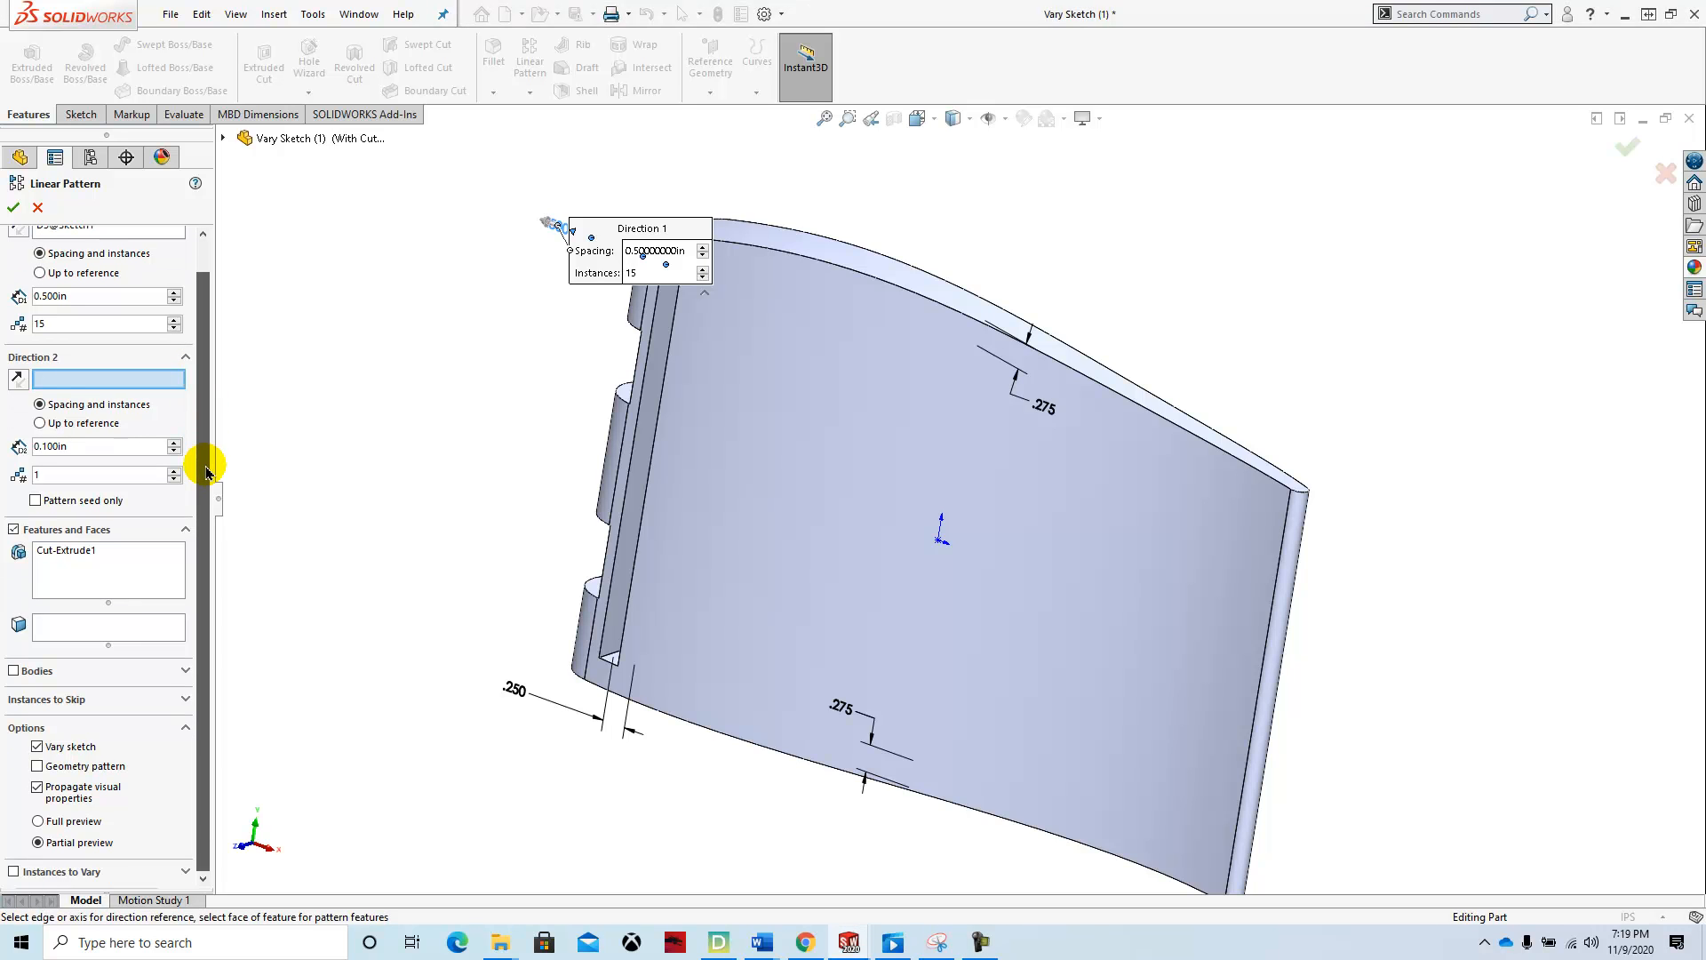
drag(206, 462, 204, 333)
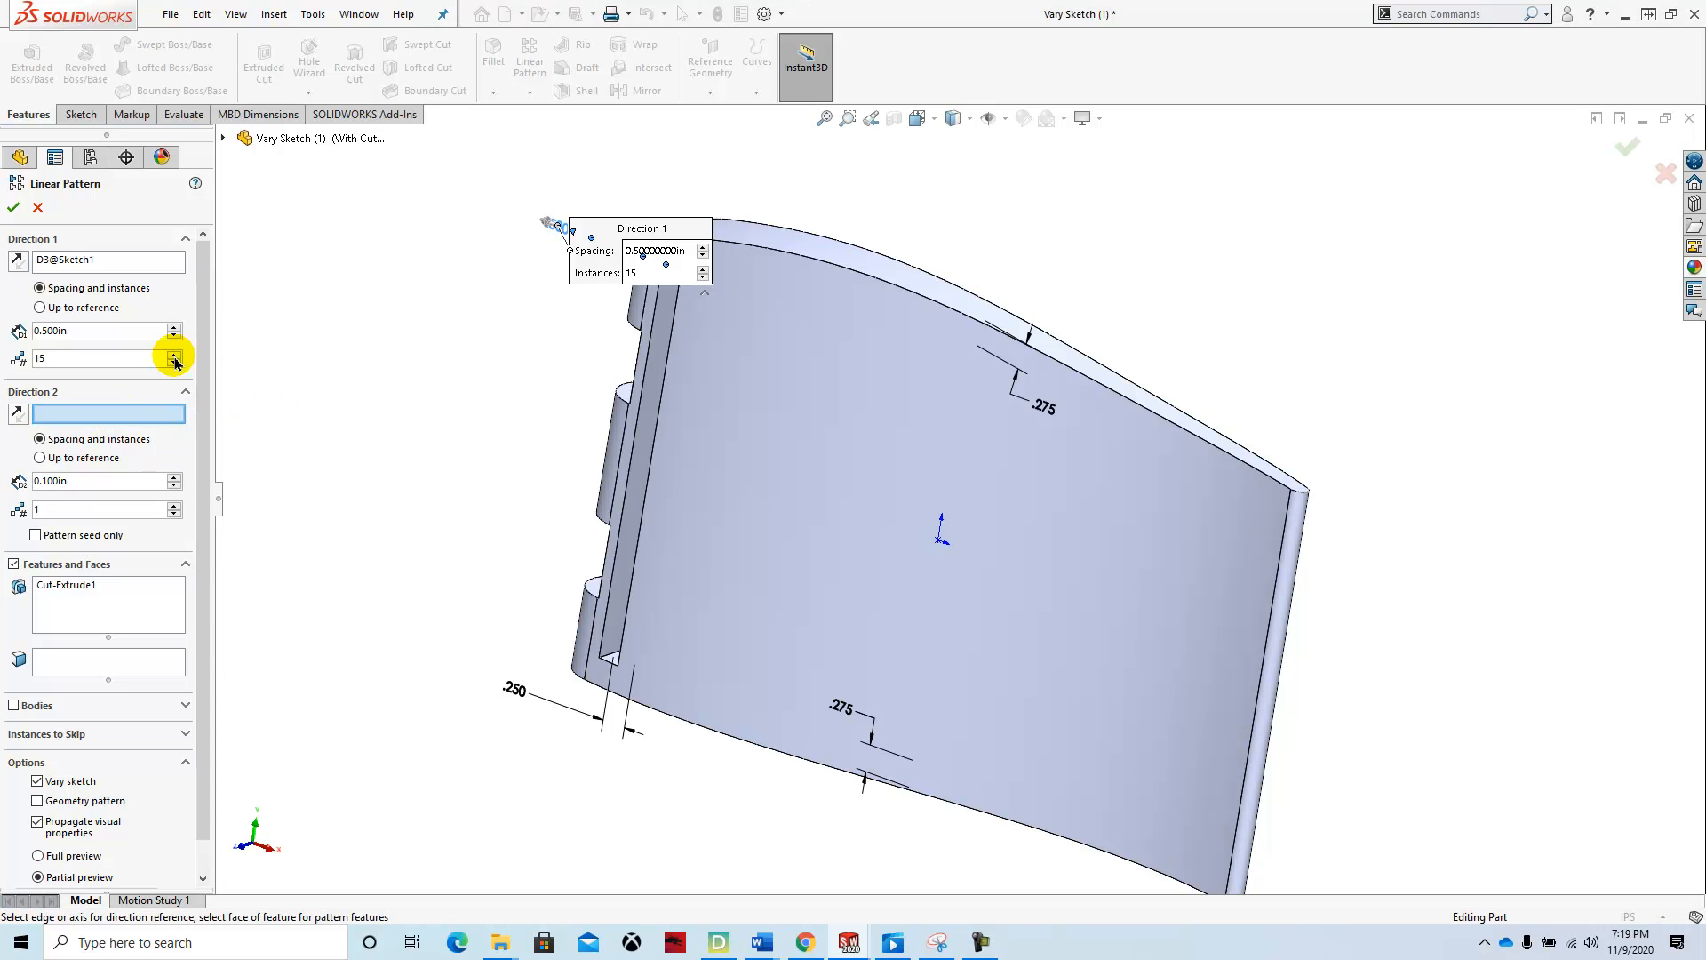
click(223, 138)
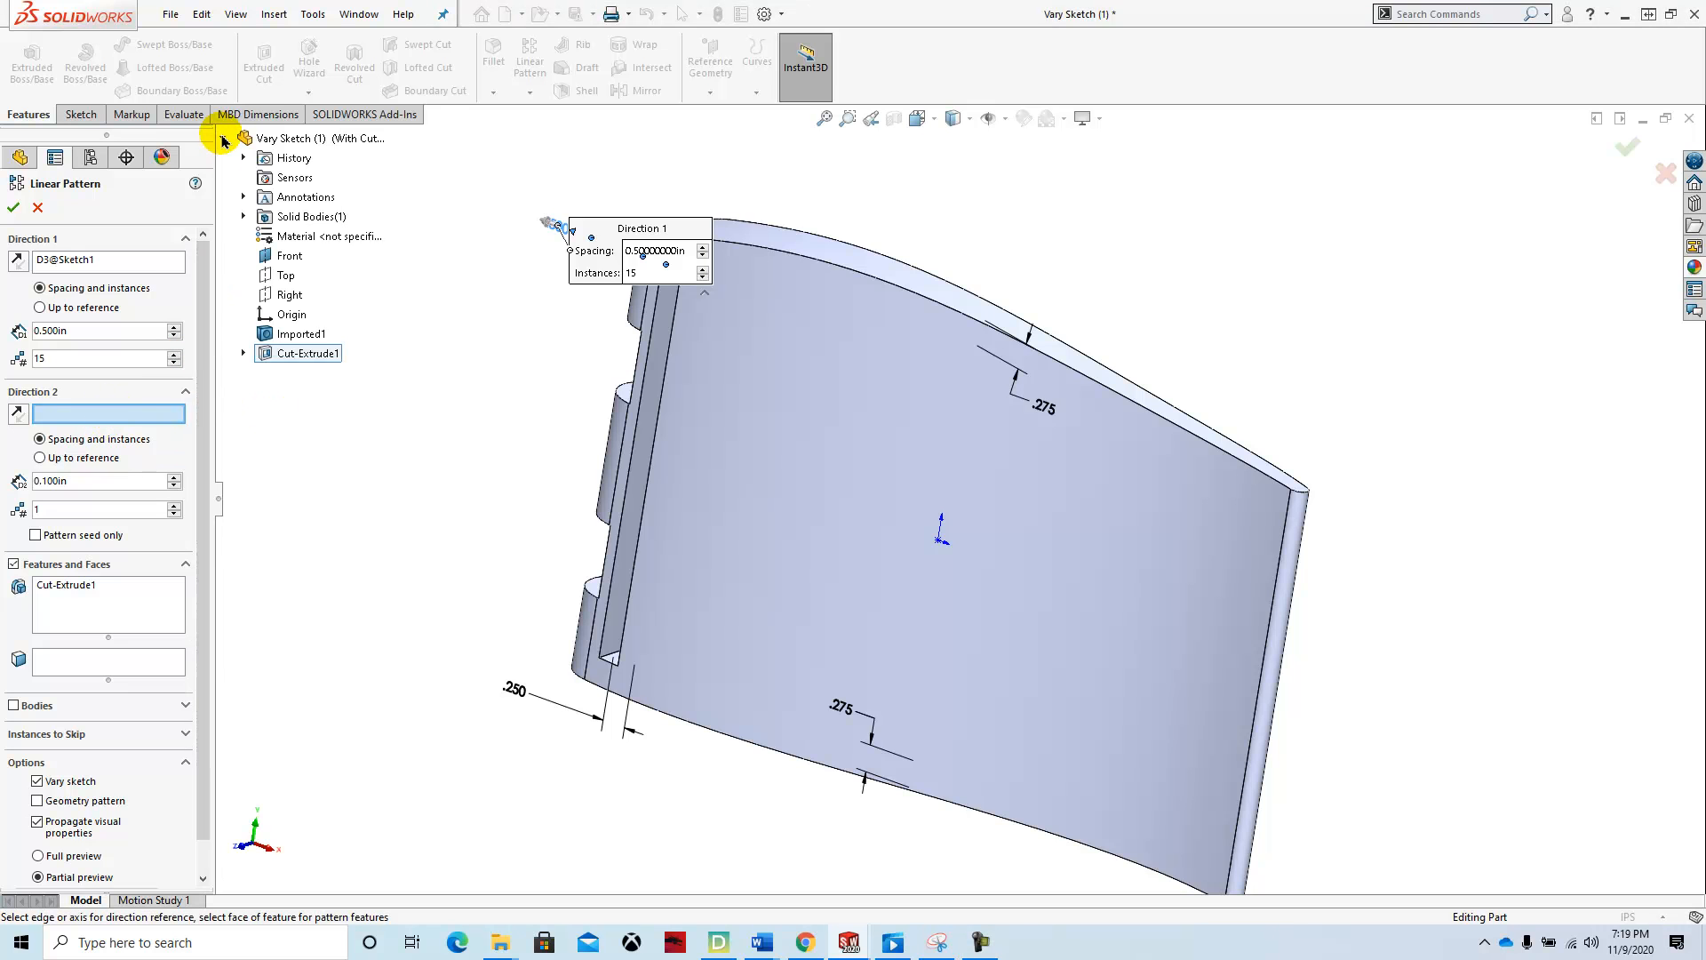
click(305, 355)
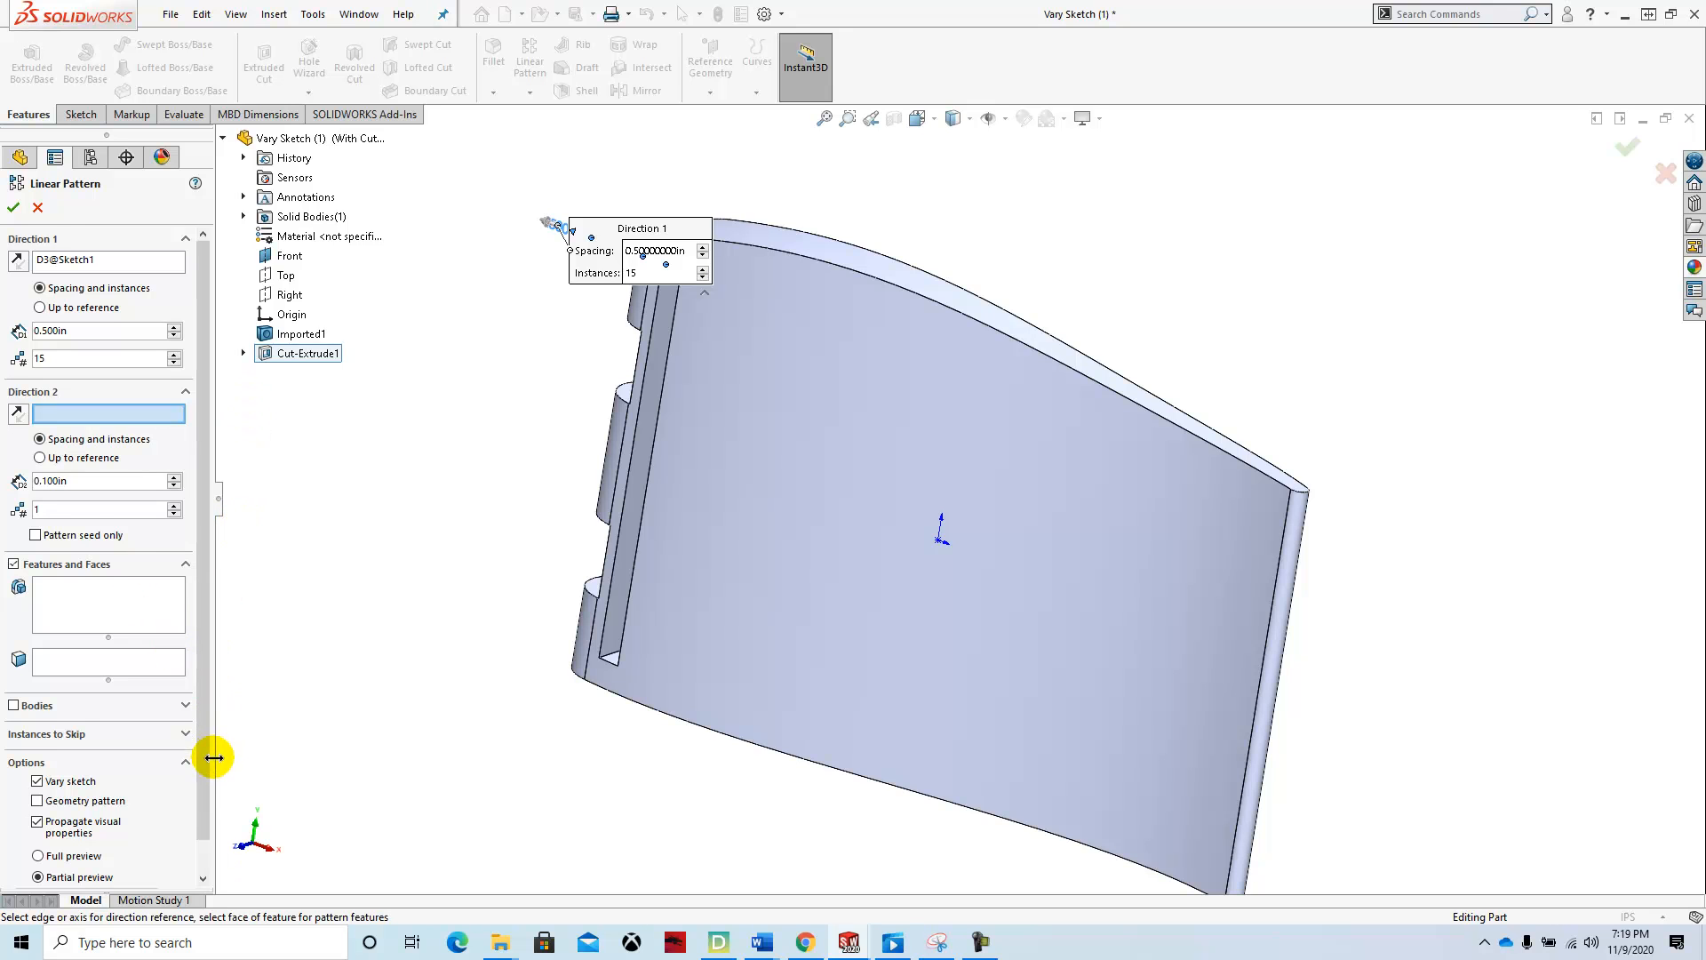
scroll(206, 853, down, 1)
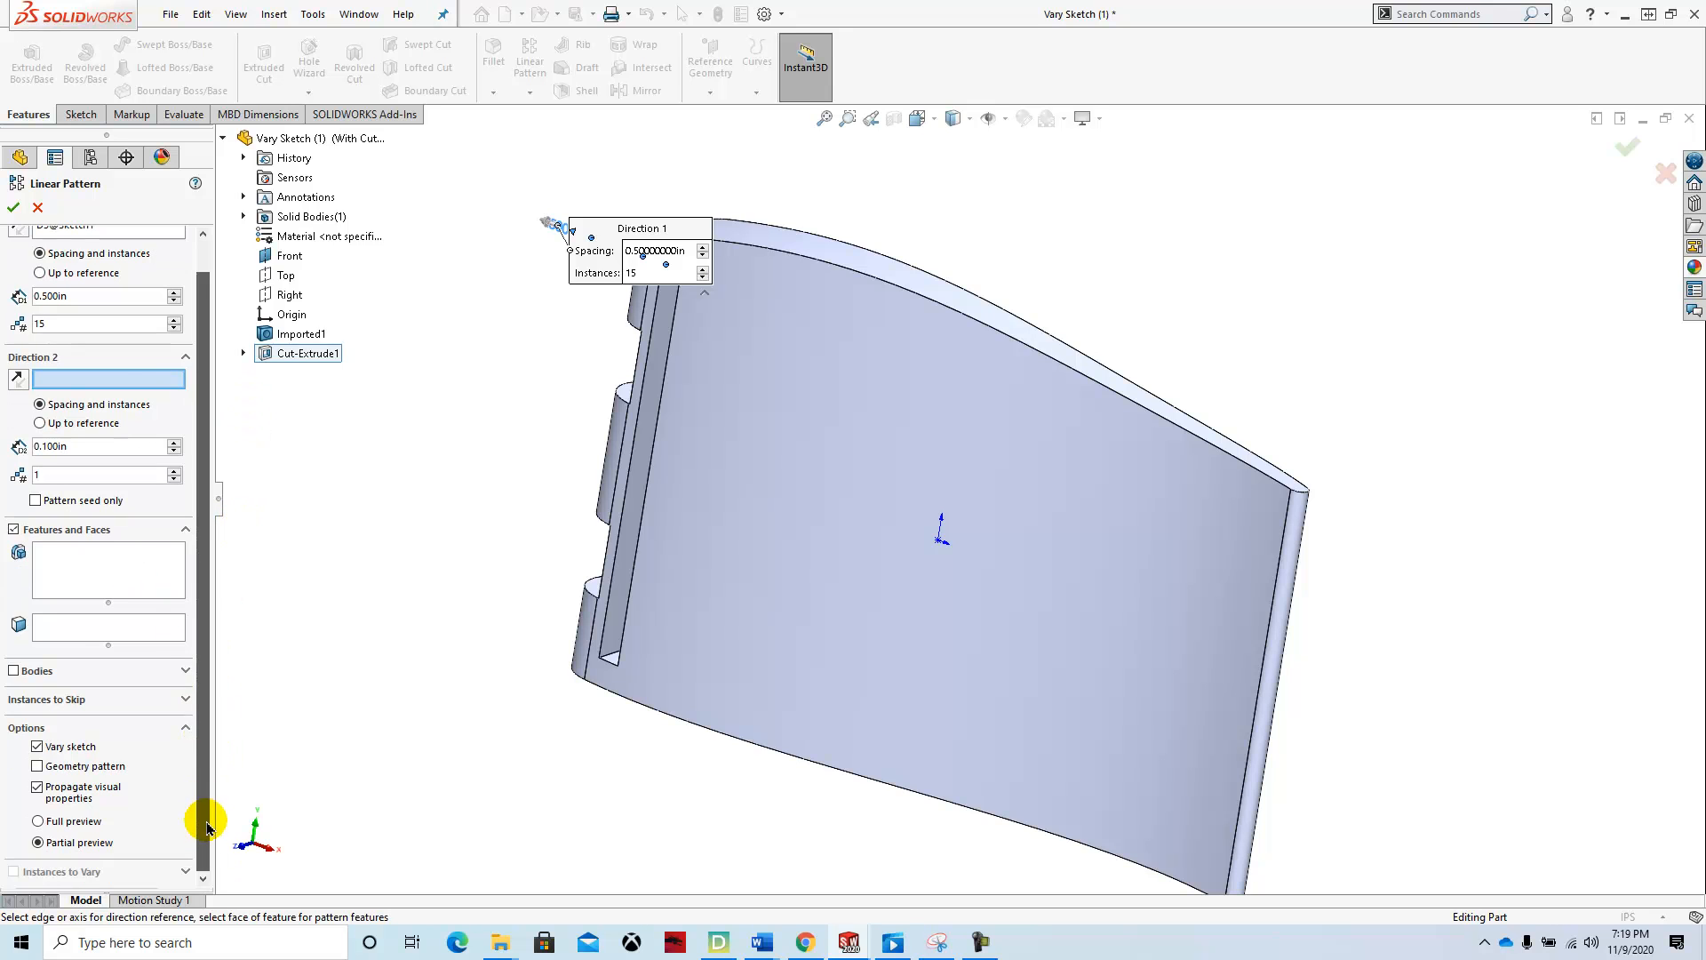
click(12, 208)
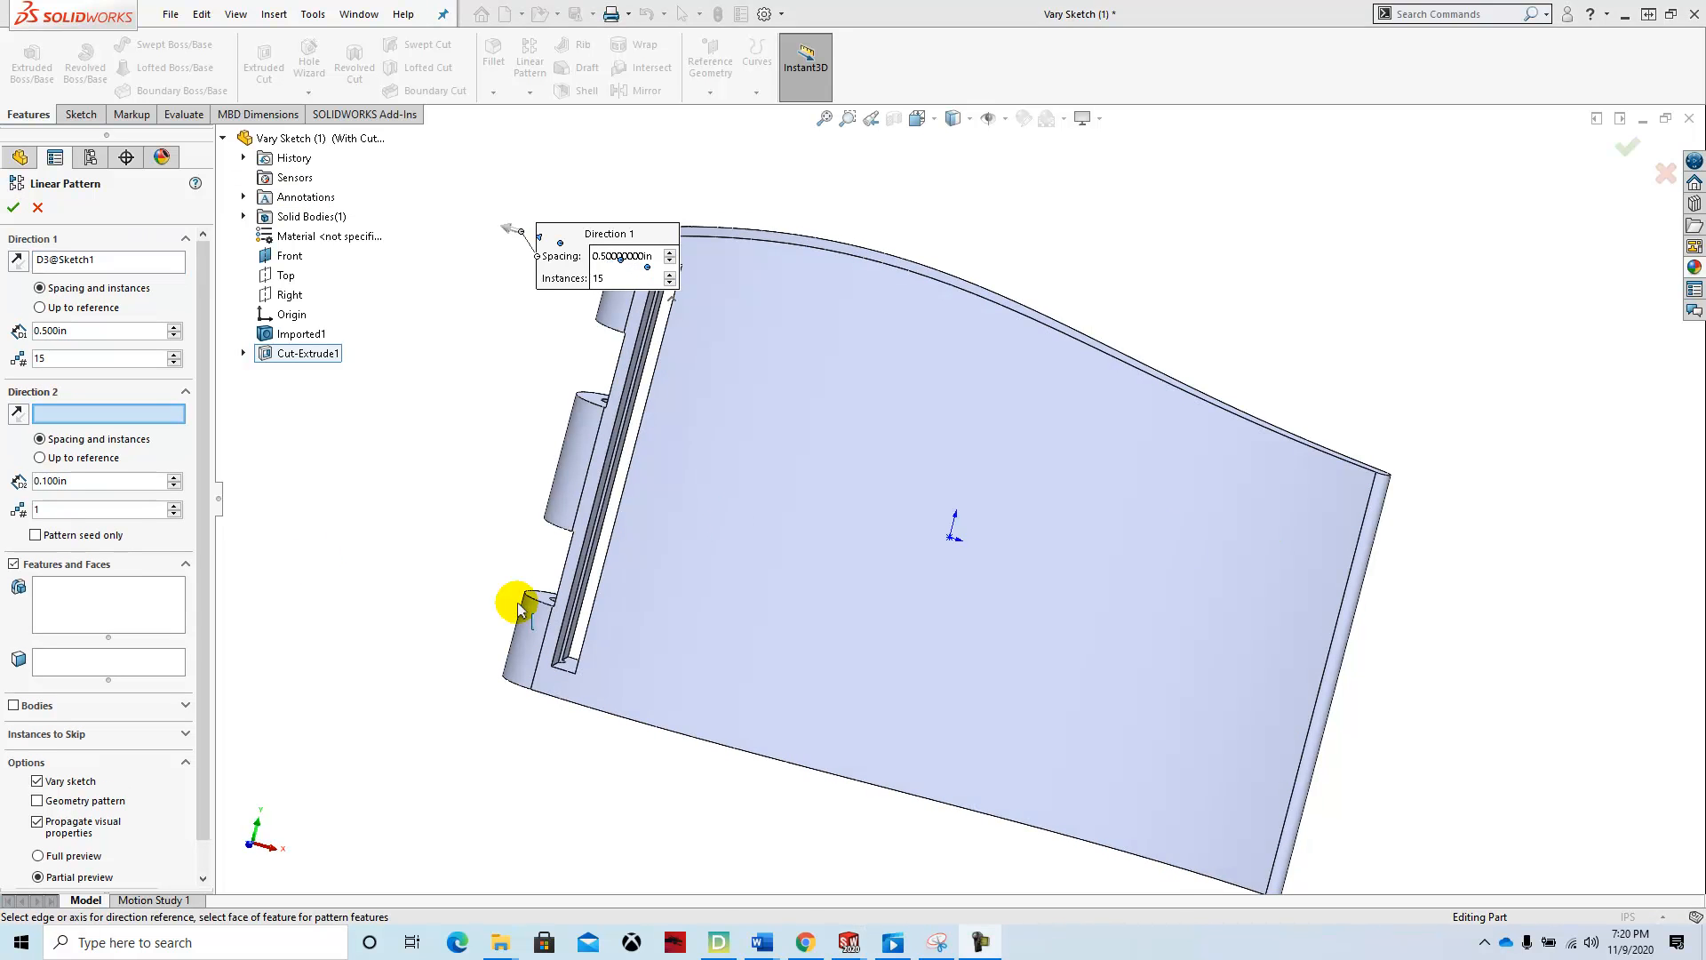
Step: Select the slot cut as the feature to pattern and complete the linear pattern with its existing settings
click(80, 588)
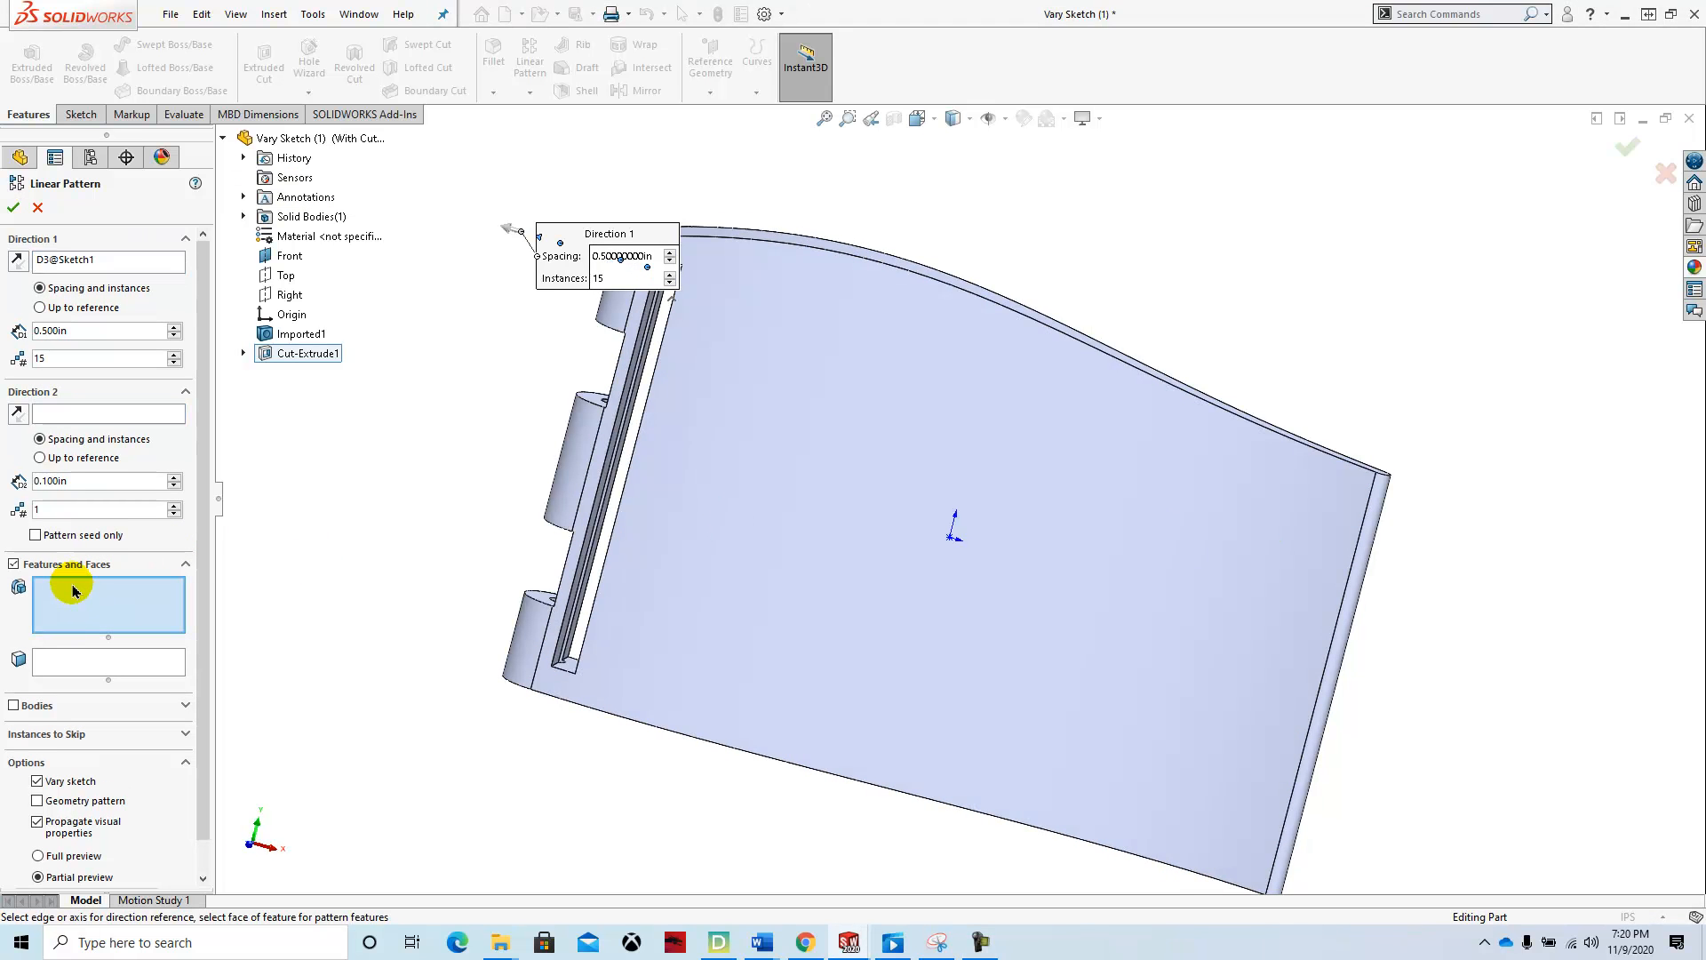
click(289, 354)
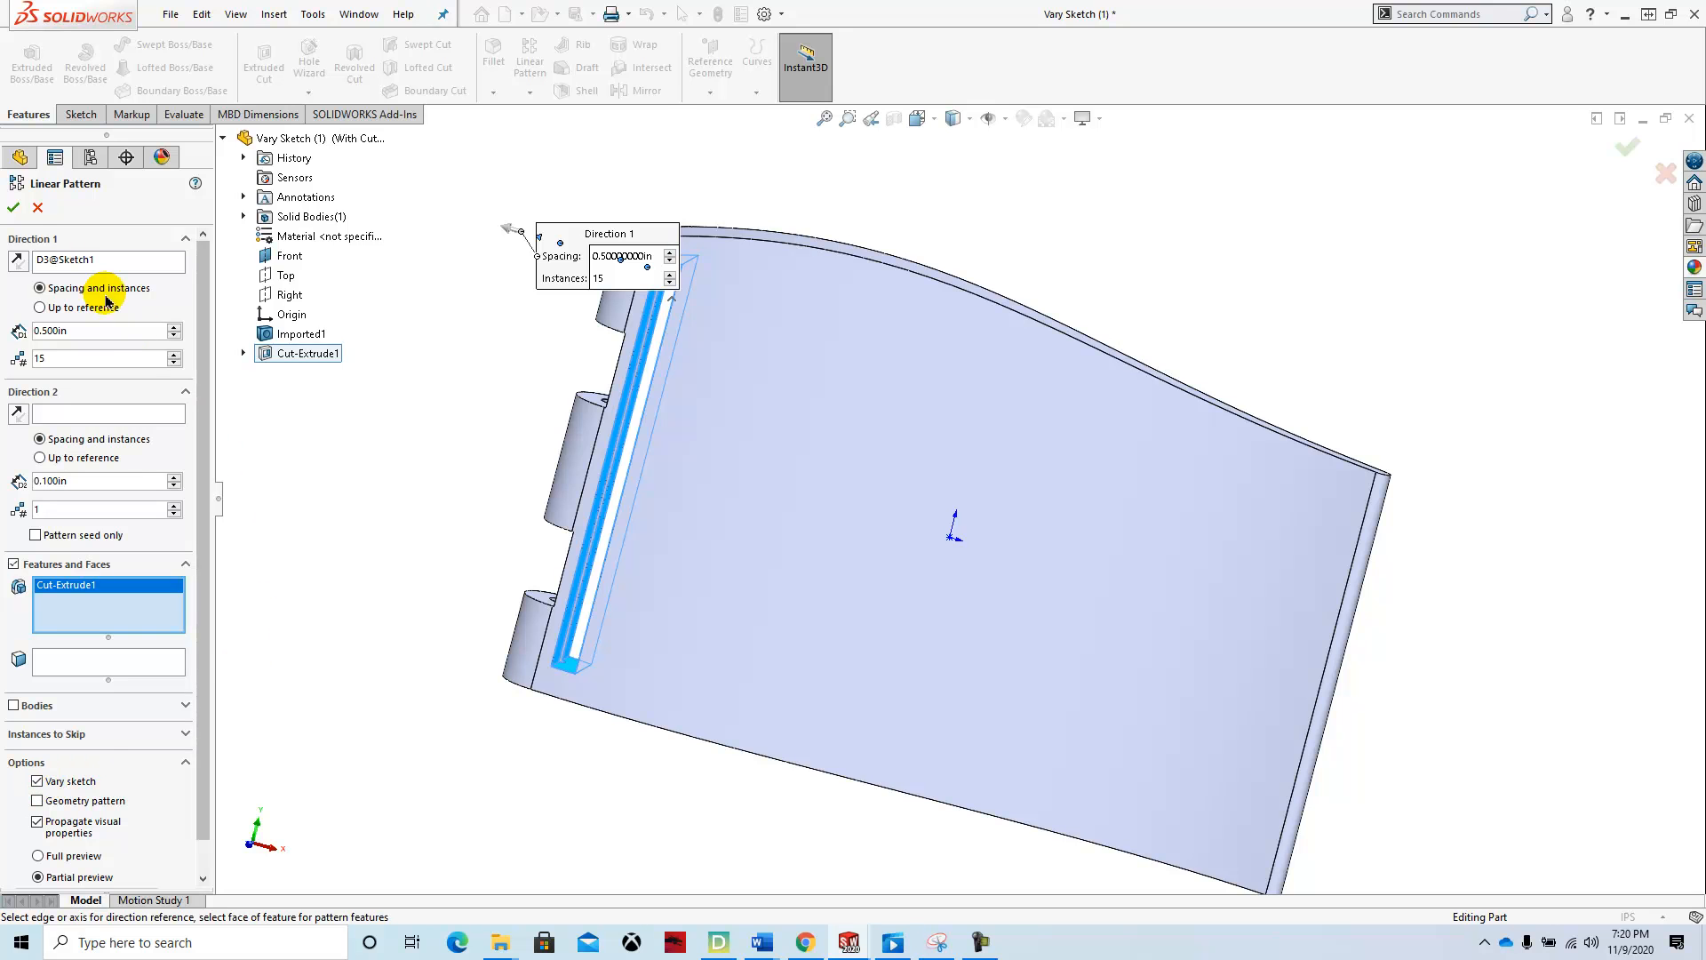
click(12, 206)
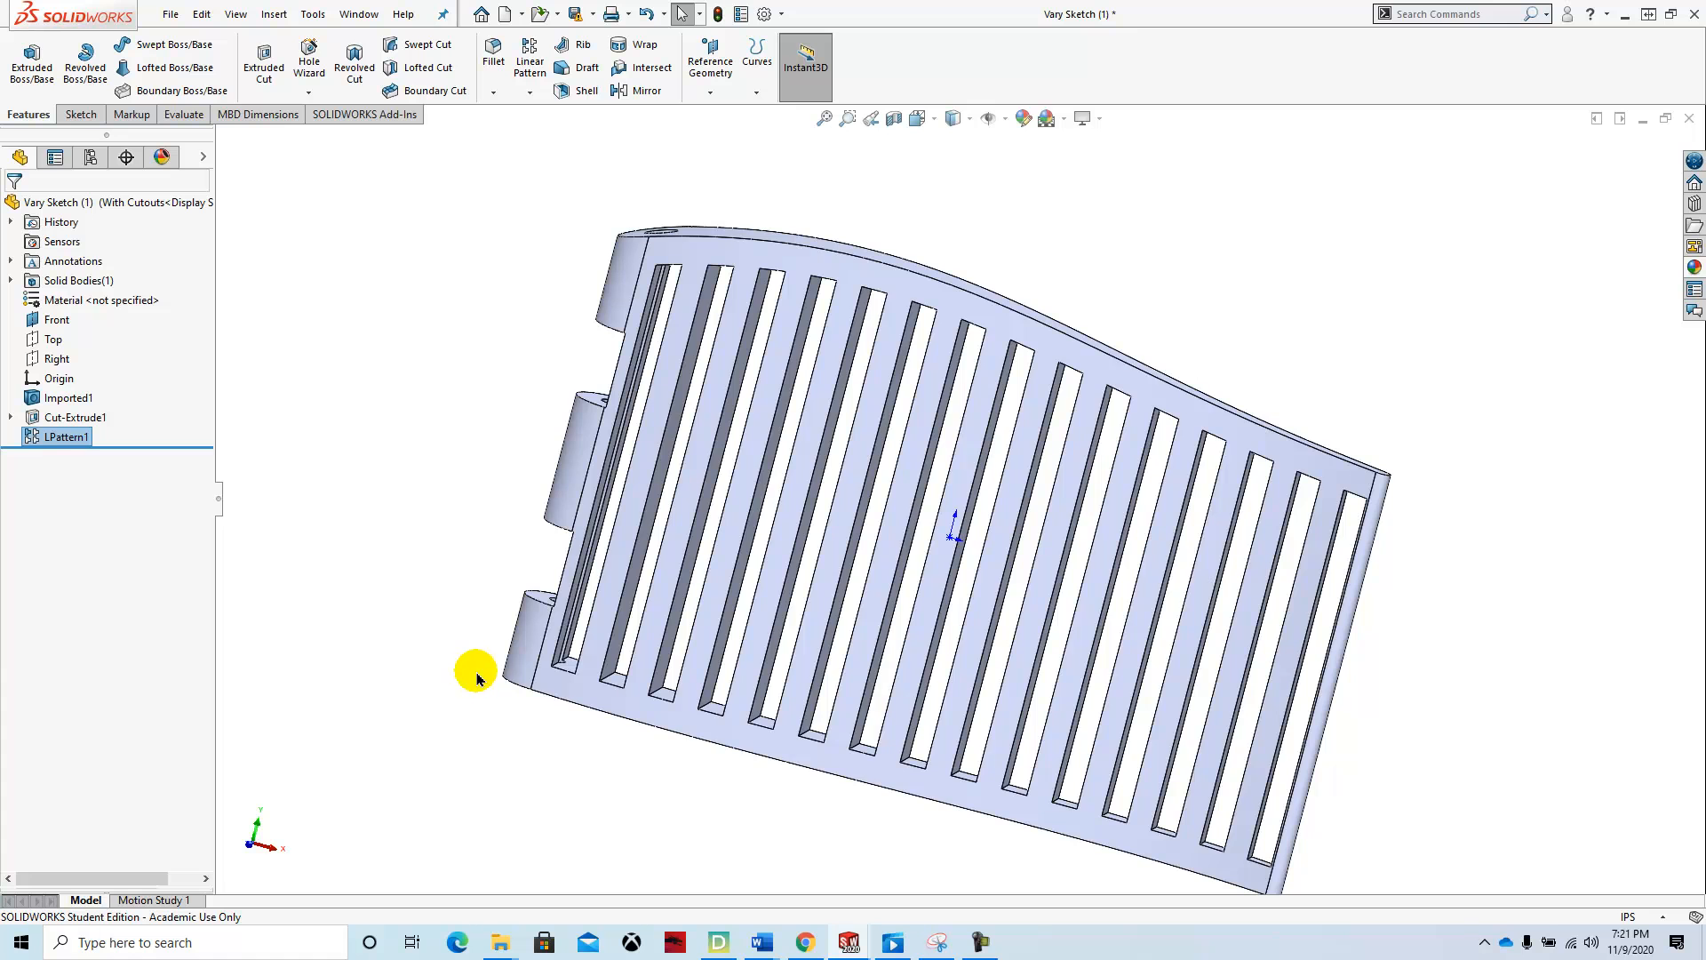
Step: Save the patterned panel in Downloads as a SOLIDWORKS part named JC-Lab 6B, accepting conversion to the current version
middle_drag(686, 541, 461, 482)
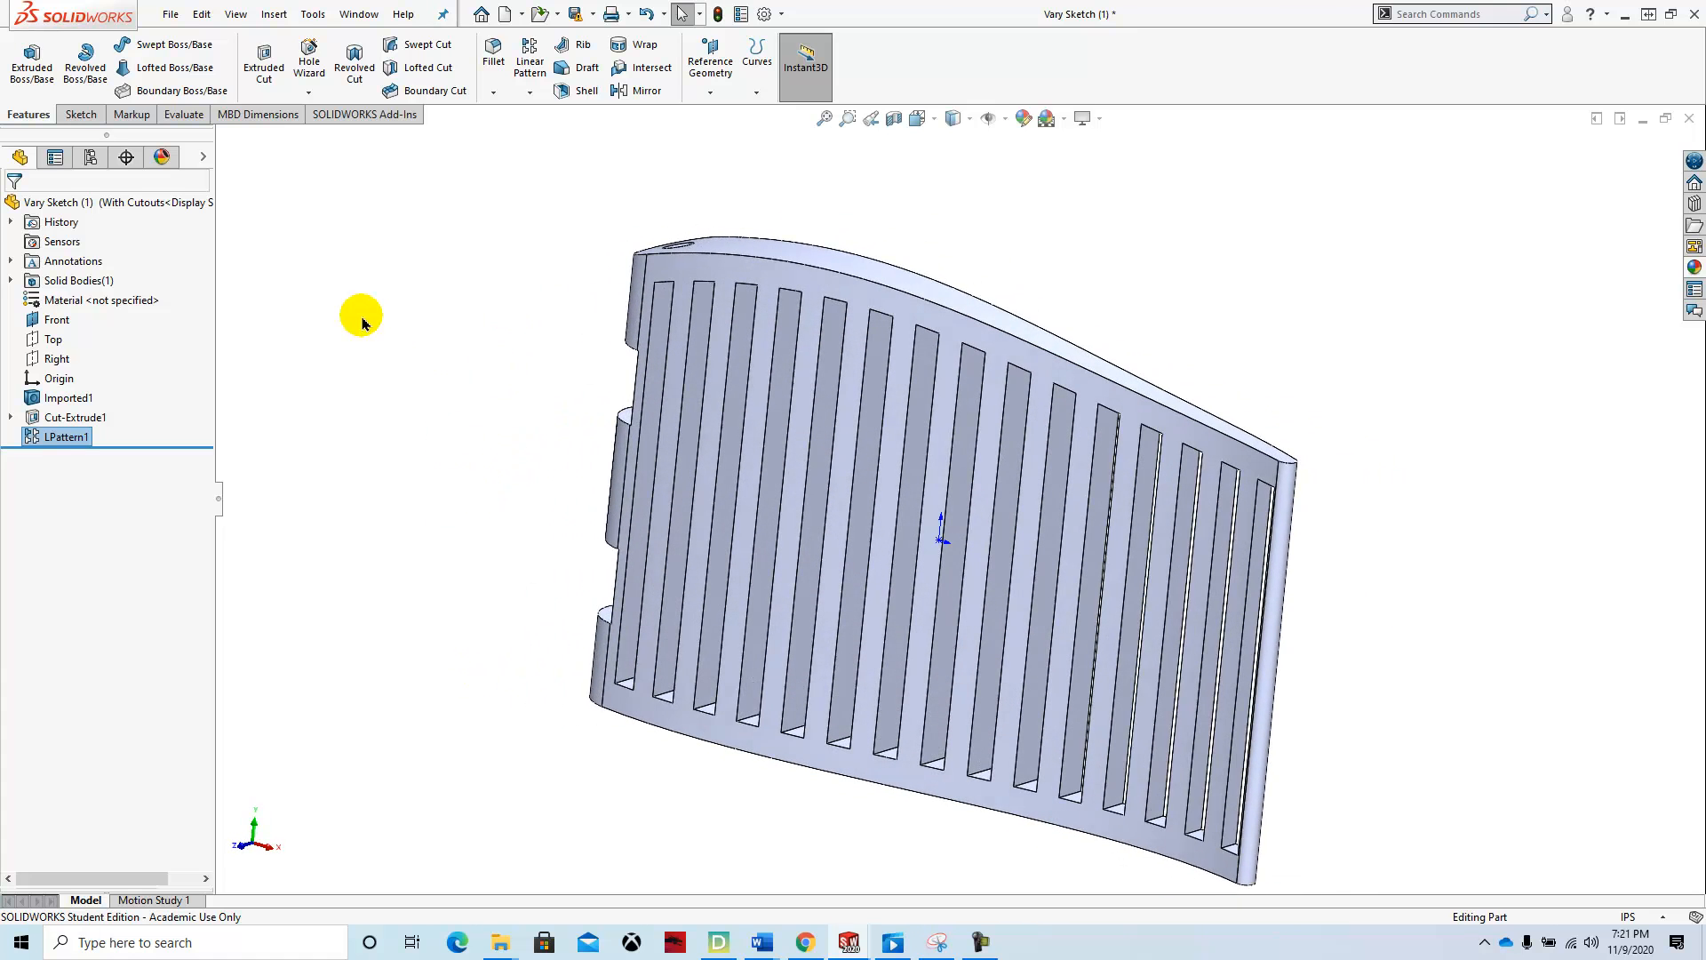
click(170, 13)
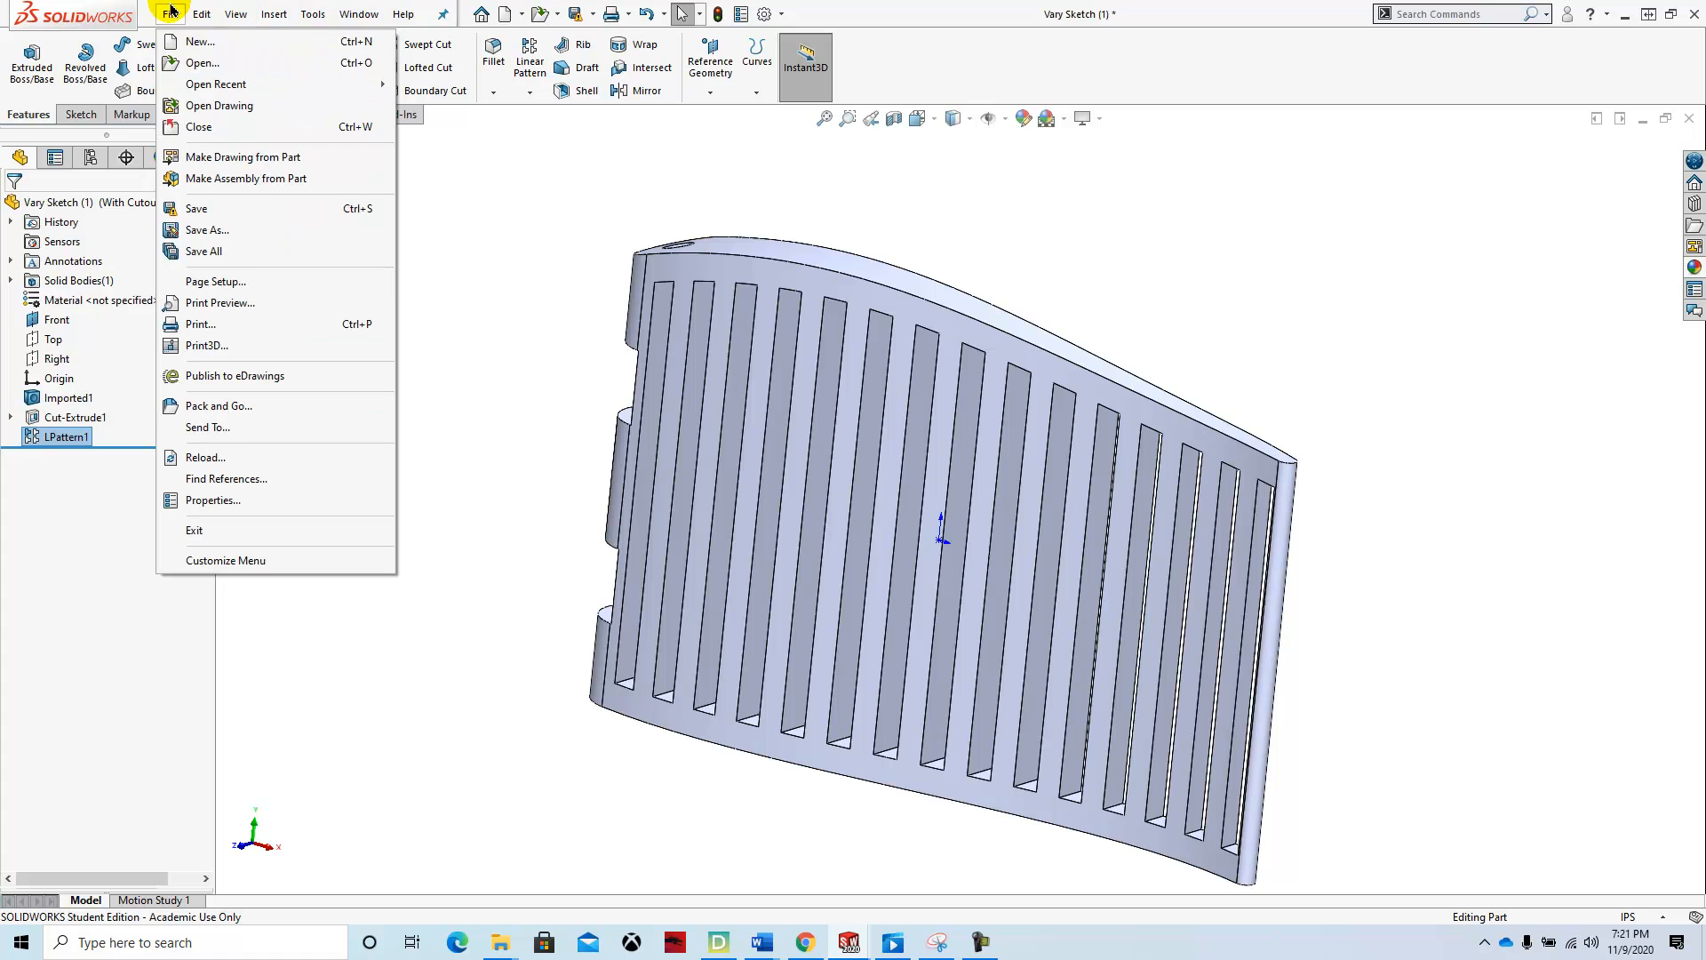
click(239, 230)
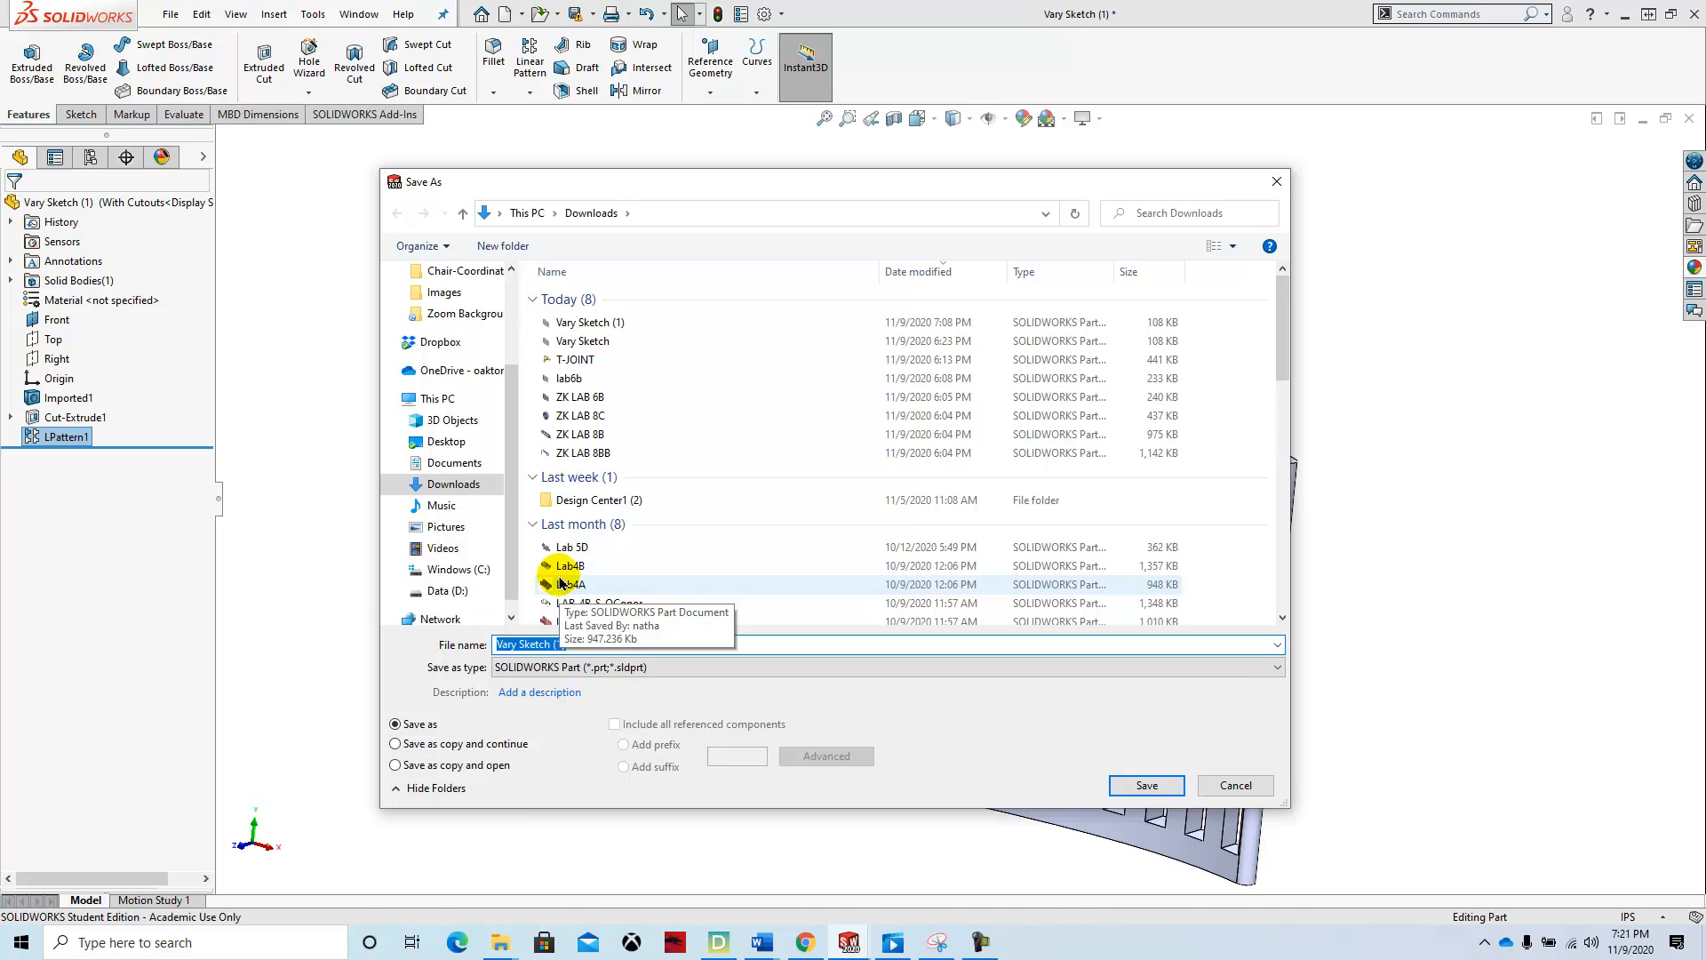
text(JC-)
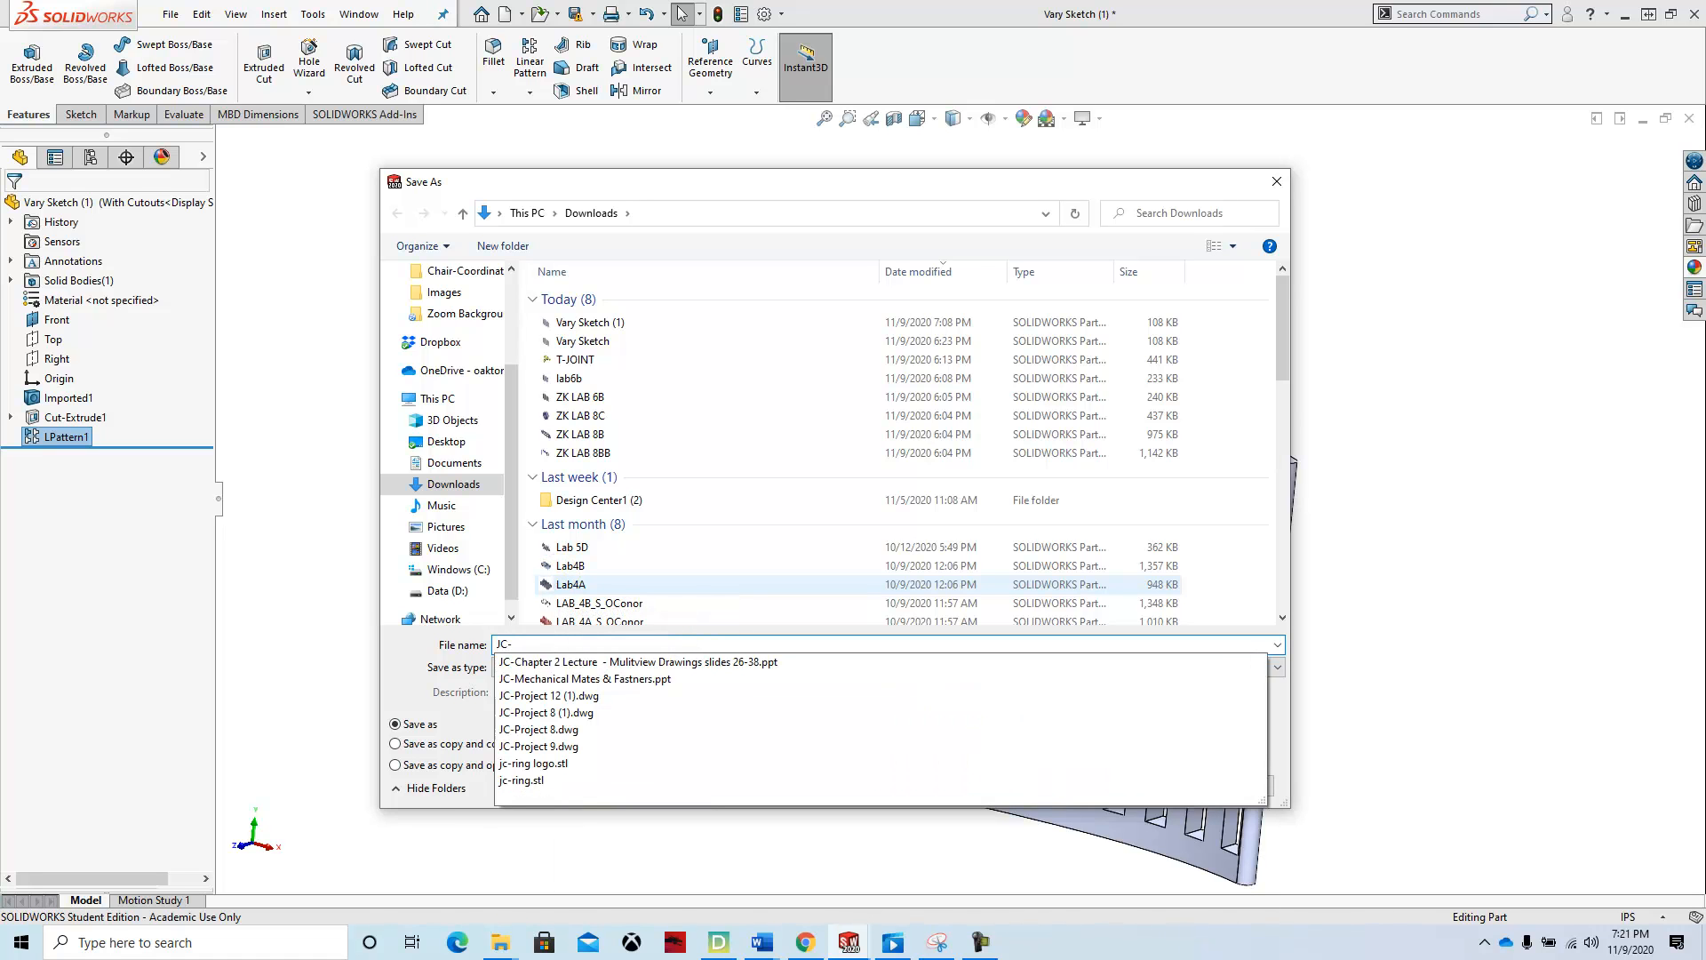
text(Lab 6B)
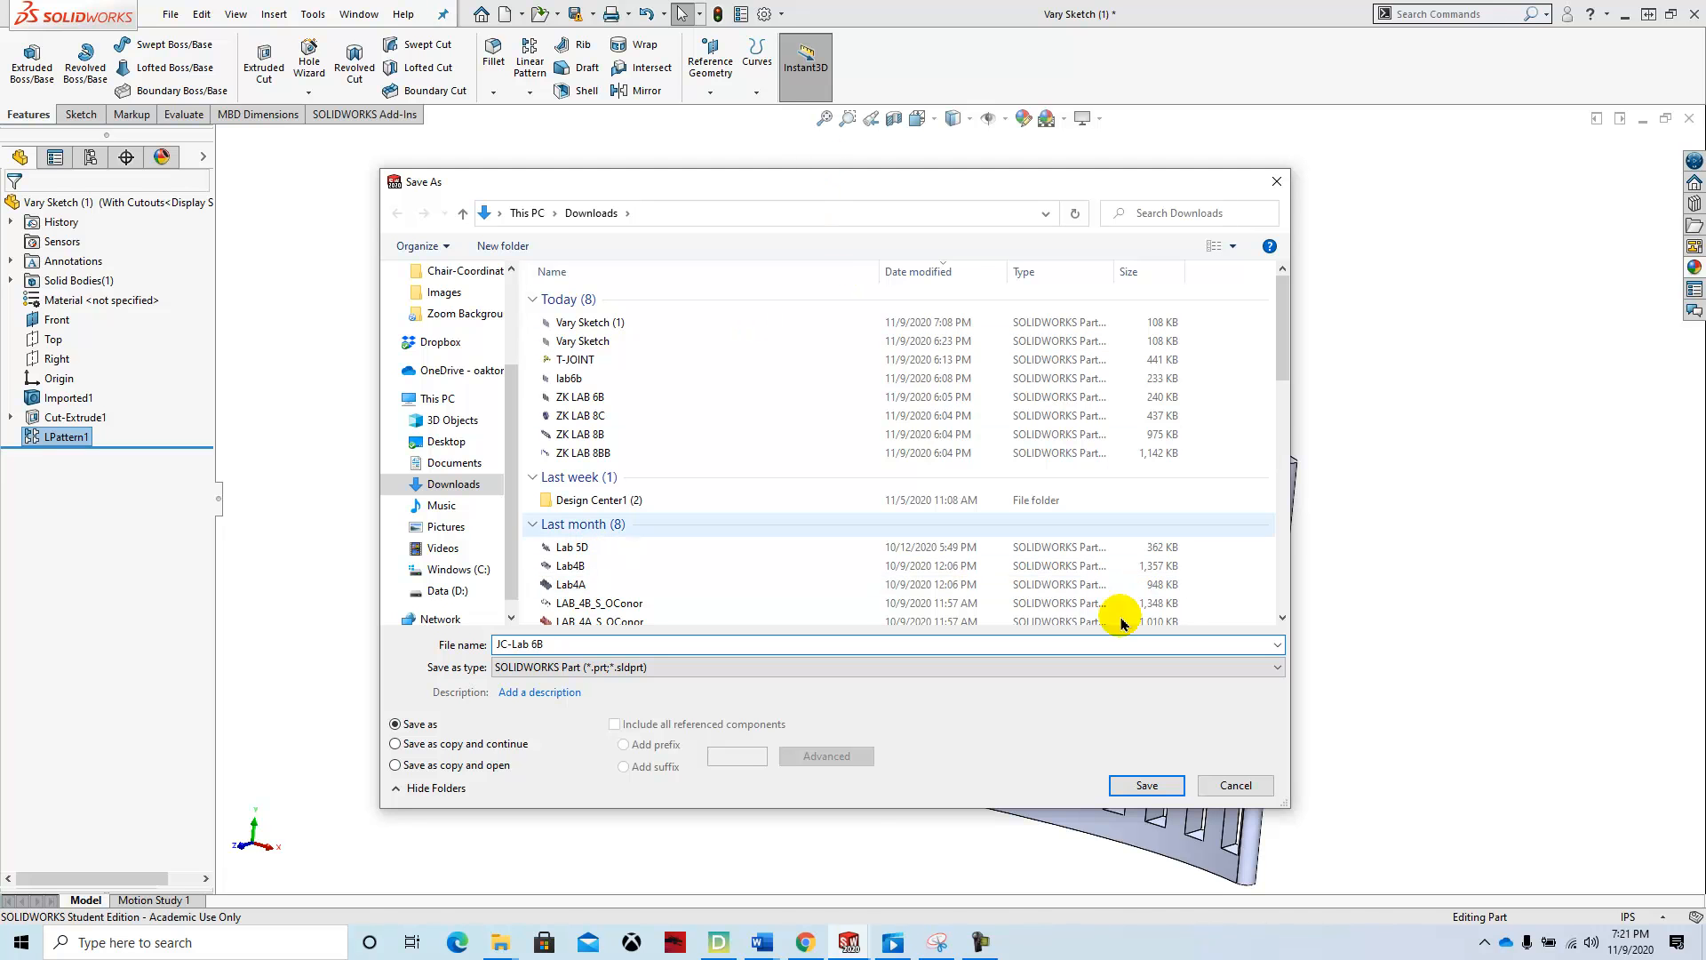
click(1144, 783)
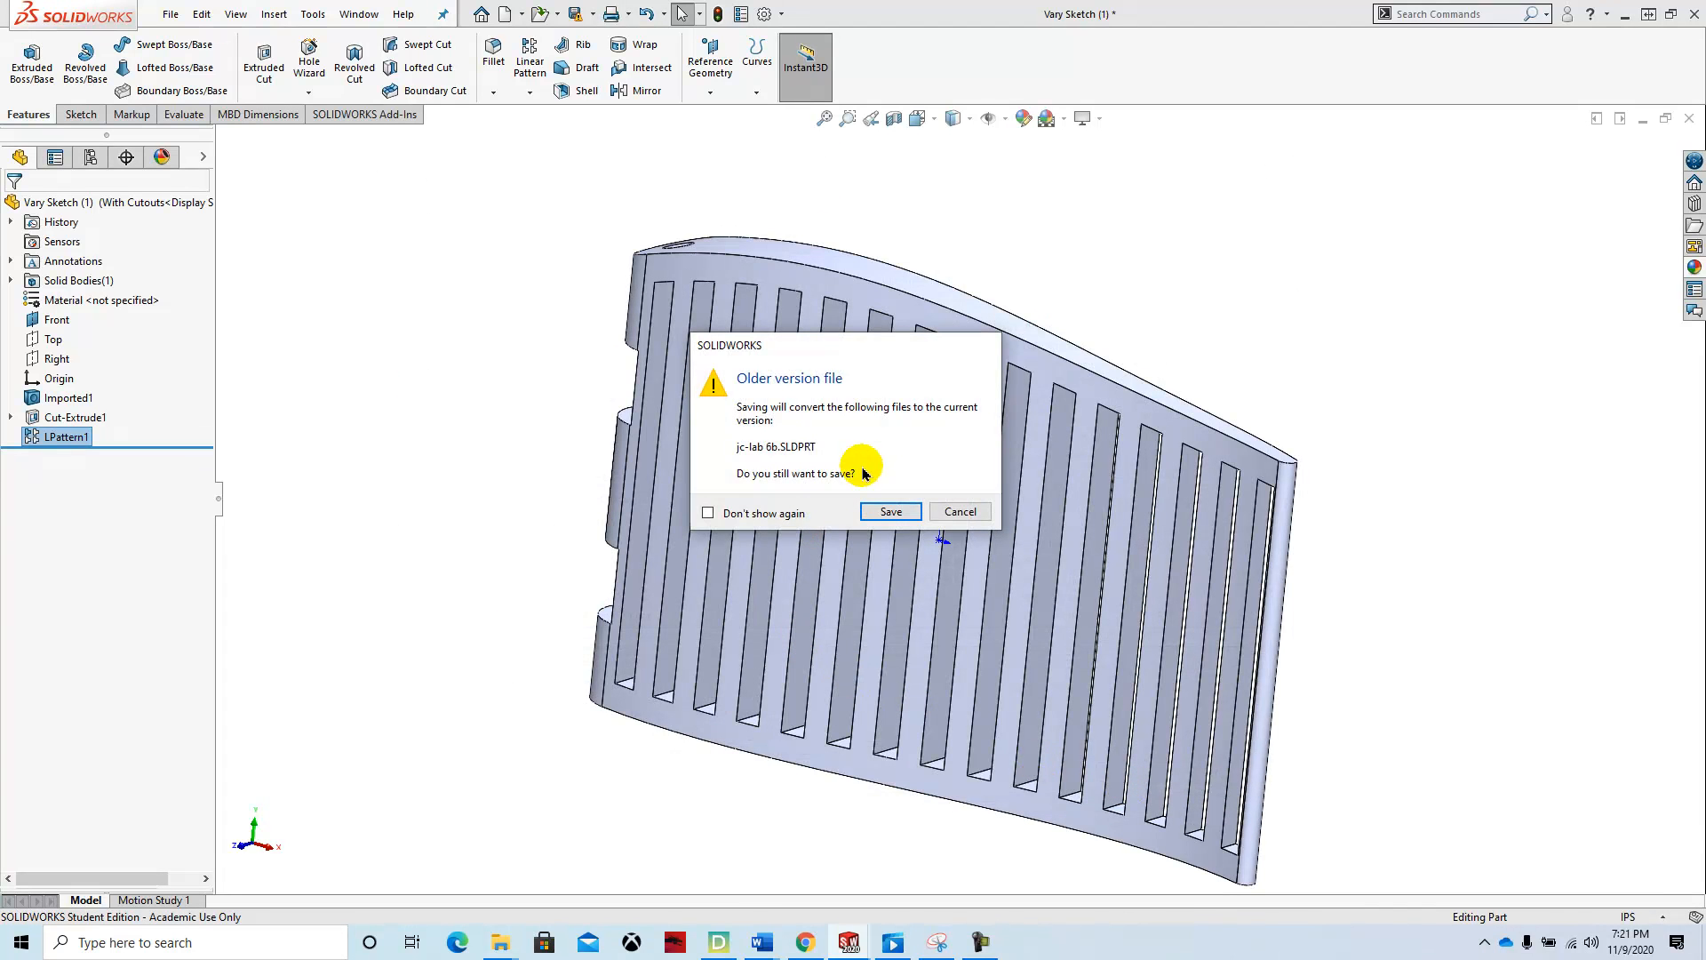
click(888, 511)
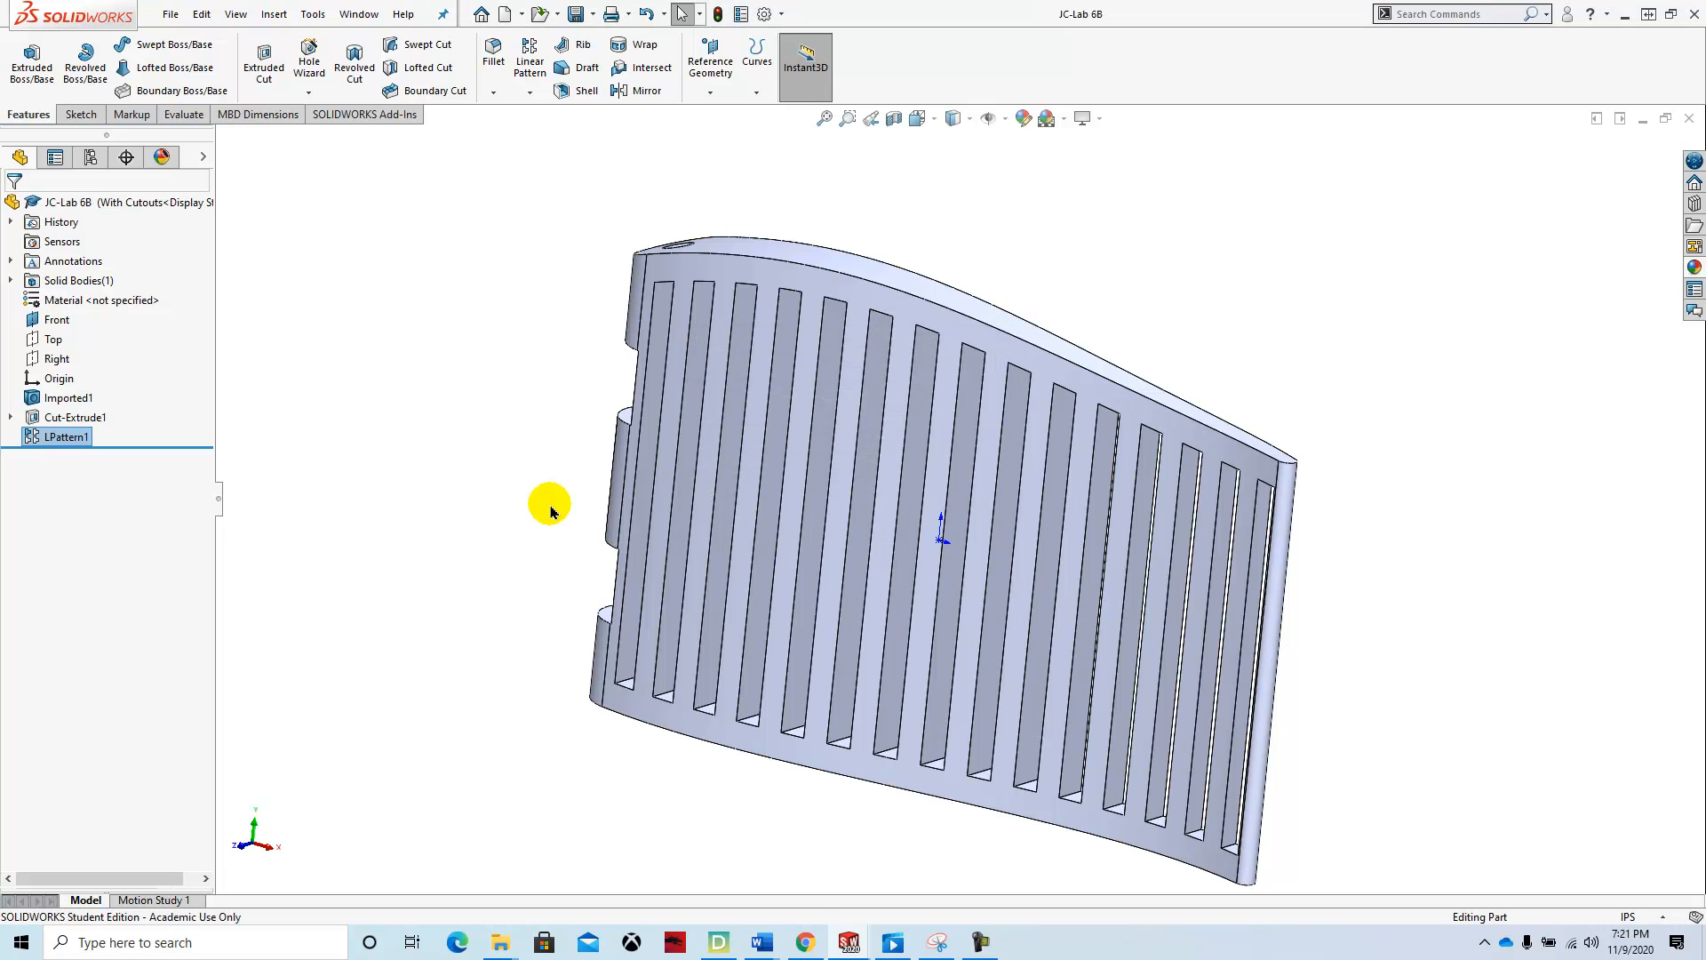